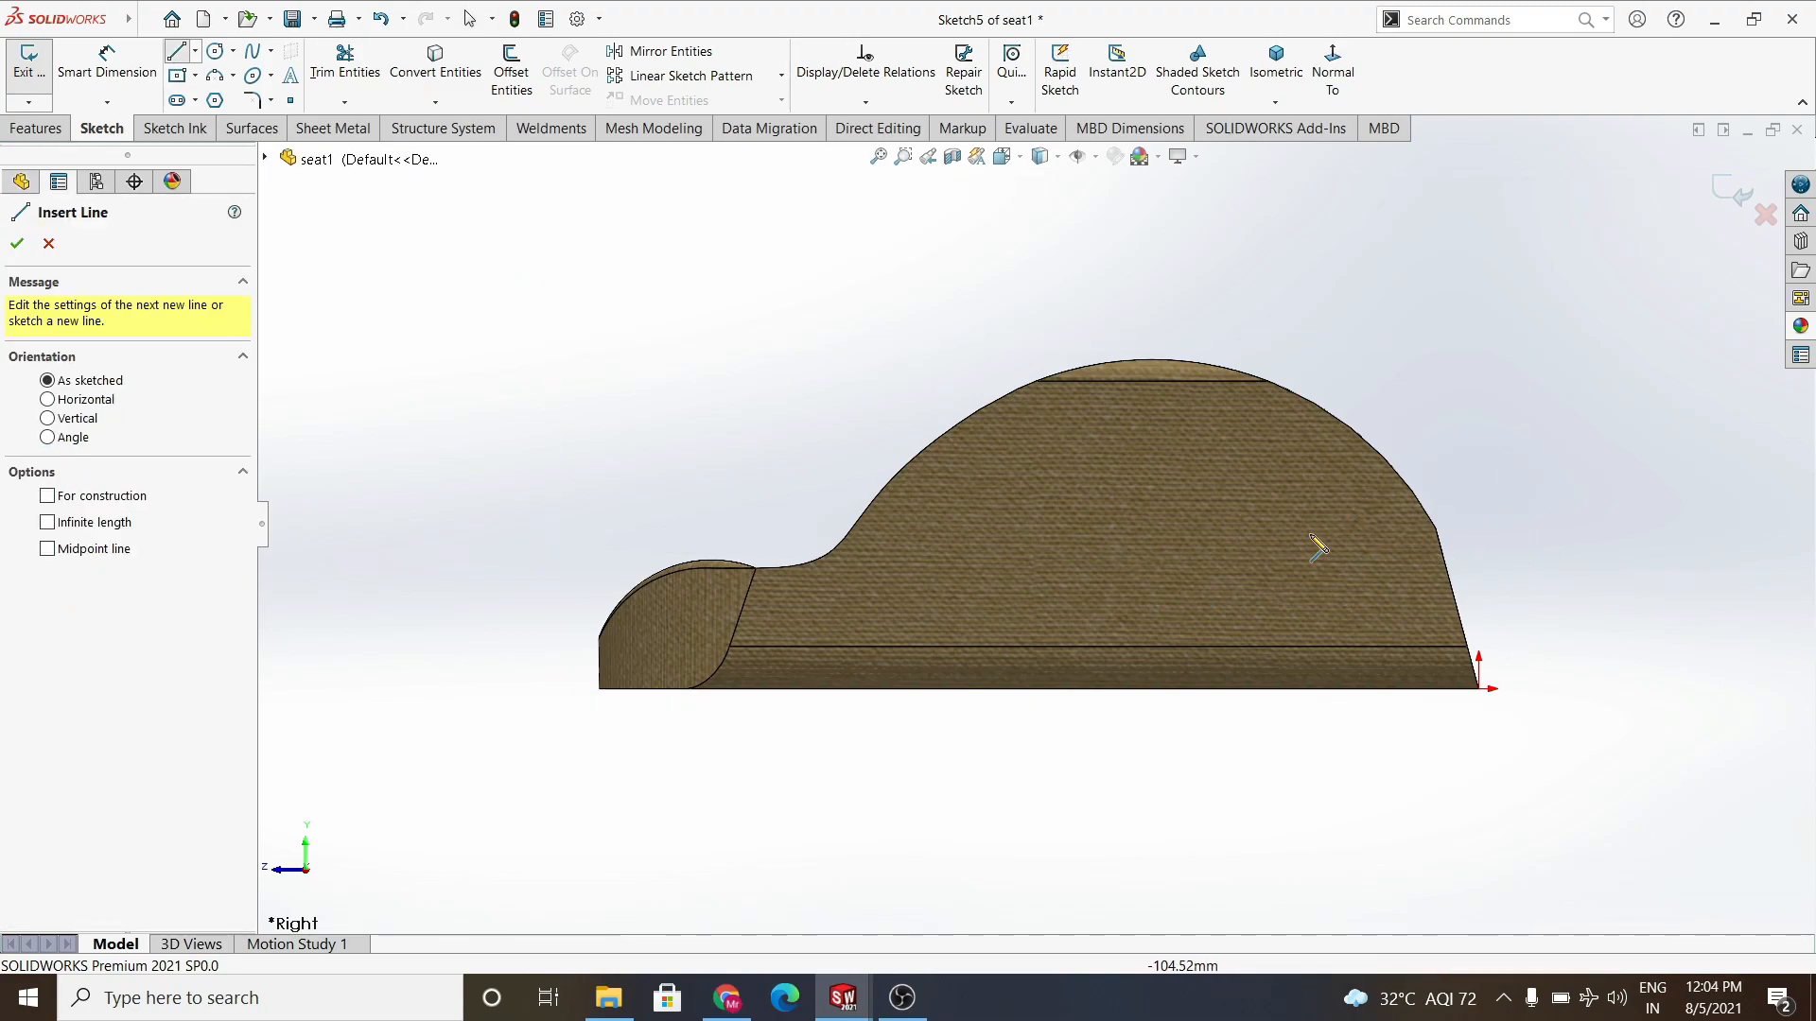
Undo the open sketch and start a new sketch on the Right Plane.
{"action": "key", "text": "ctrl+z"}
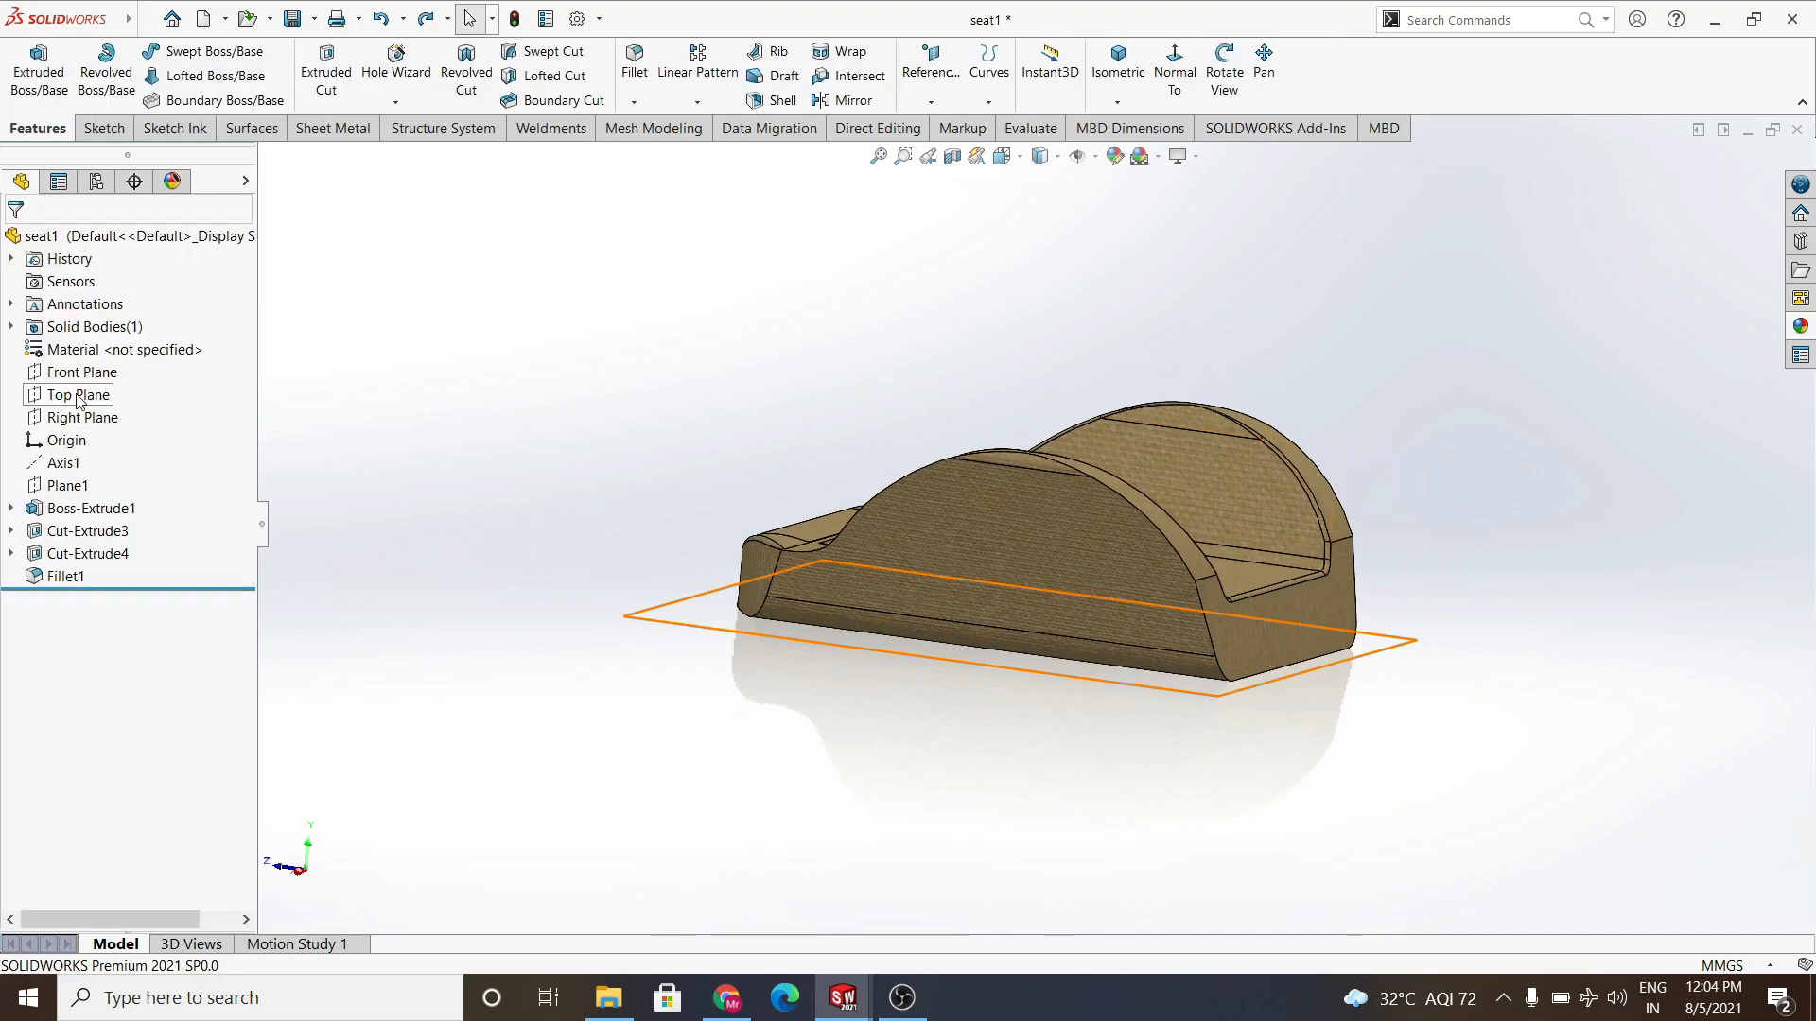
{"action": "left_click", "coordinate": [82, 419]}
{"action": "left_click", "coordinate": [102, 379]}
{"action": "left_click", "coordinate": [171, 19]}
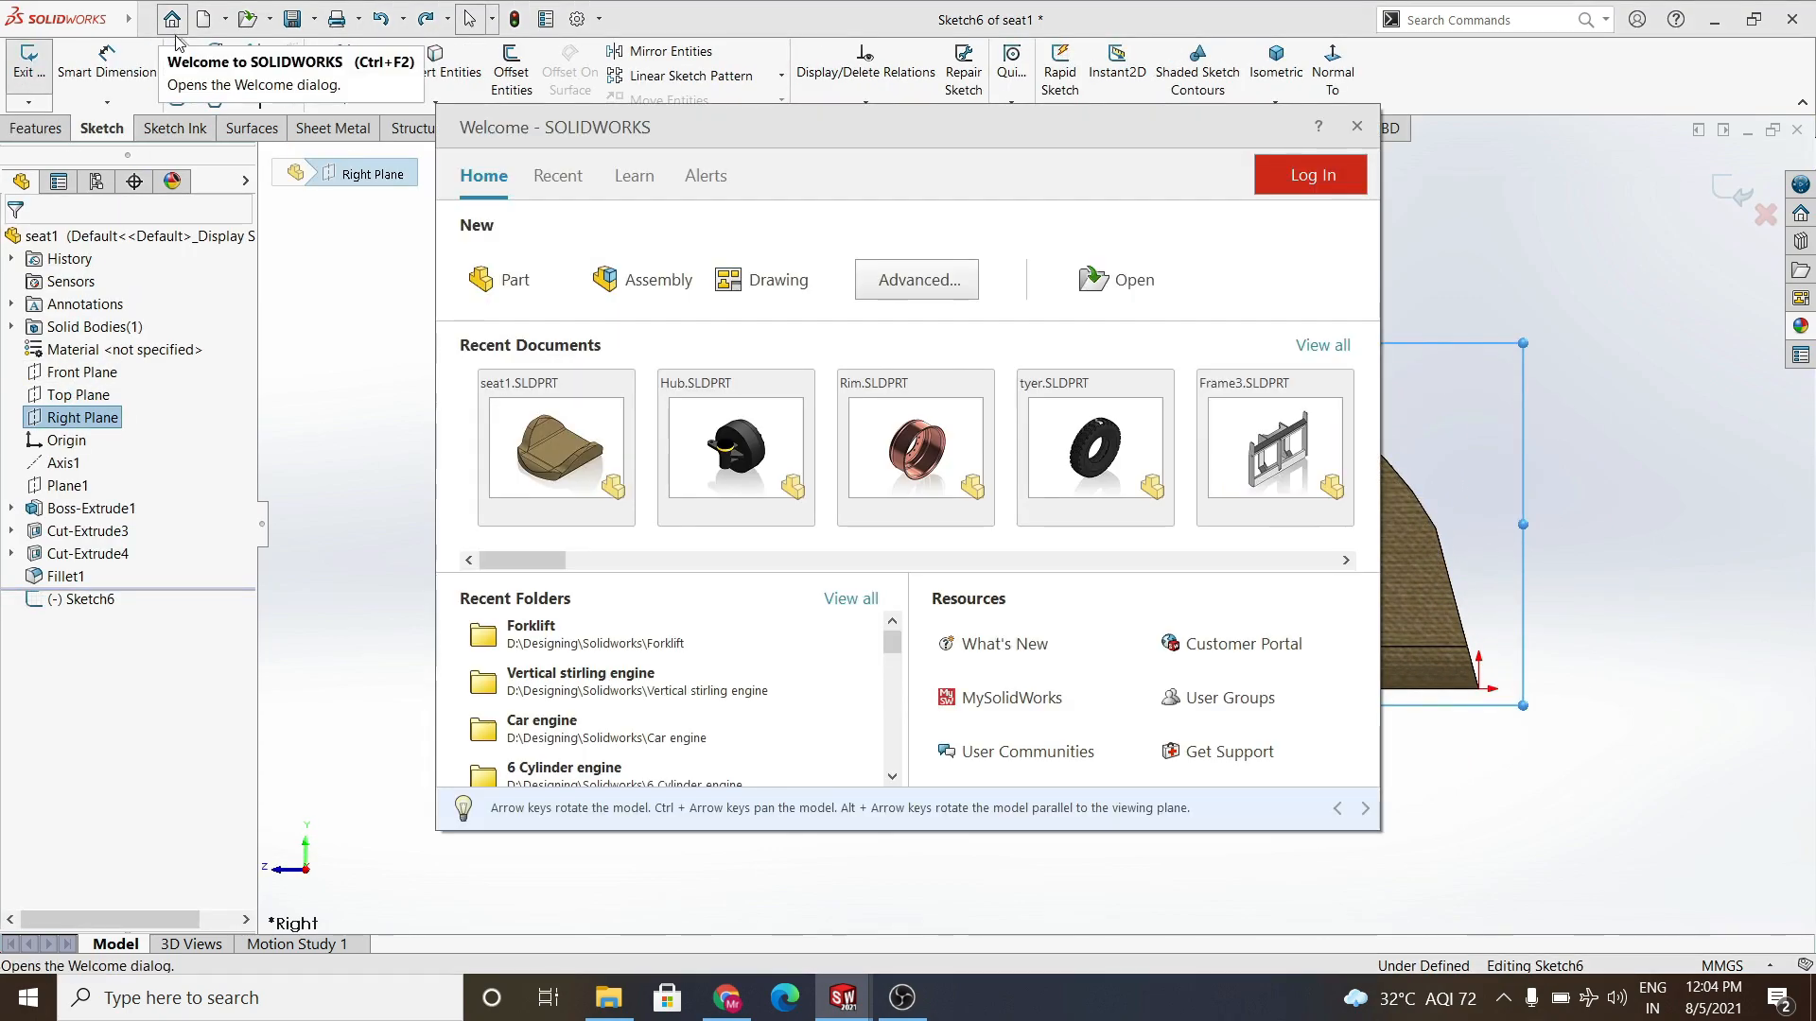
{"action": "left_click", "coordinate": [1357, 126]}
Draw connected lines for the backrest: a slanted back line about 246 mm long, a perpendicular top line about 82 mm, and a short slanted front line.
{"action": "left_click", "coordinate": [195, 51]}
{"action": "left_click", "coordinate": [210, 64]}
{"action": "left_click", "coordinate": [1333, 568]}
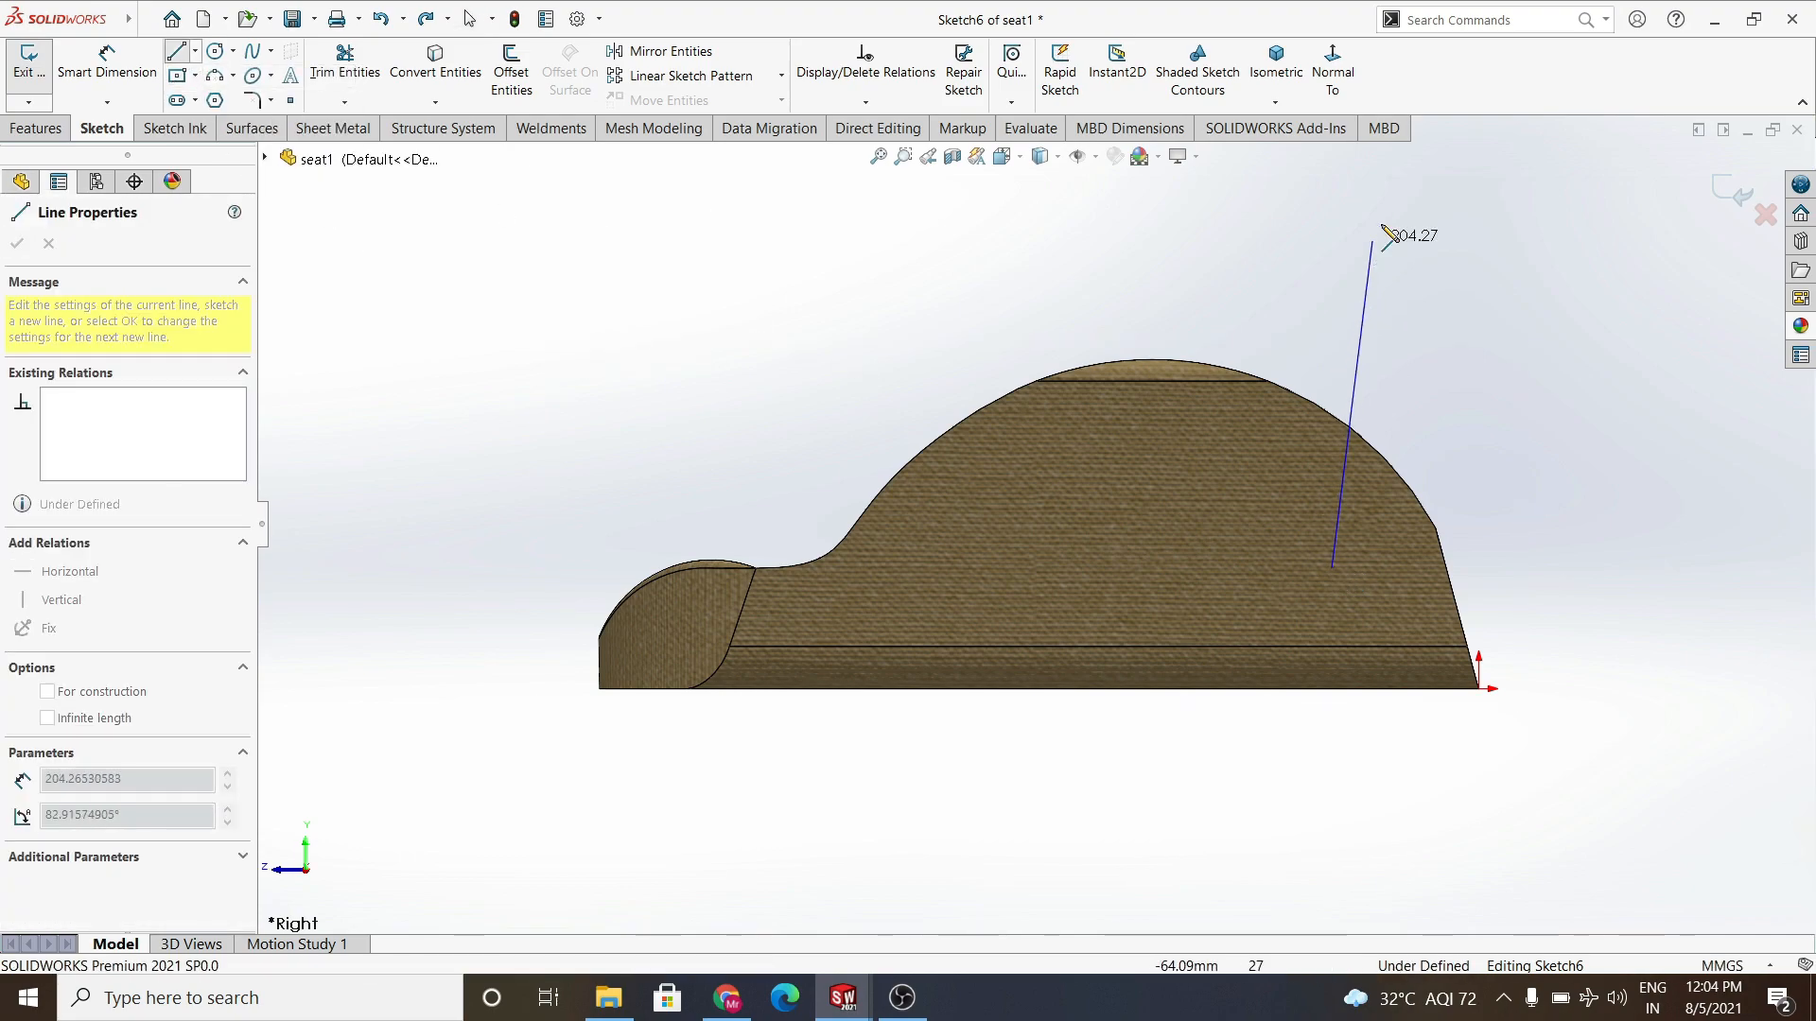
{"action": "left_click", "coordinate": [1385, 175]}
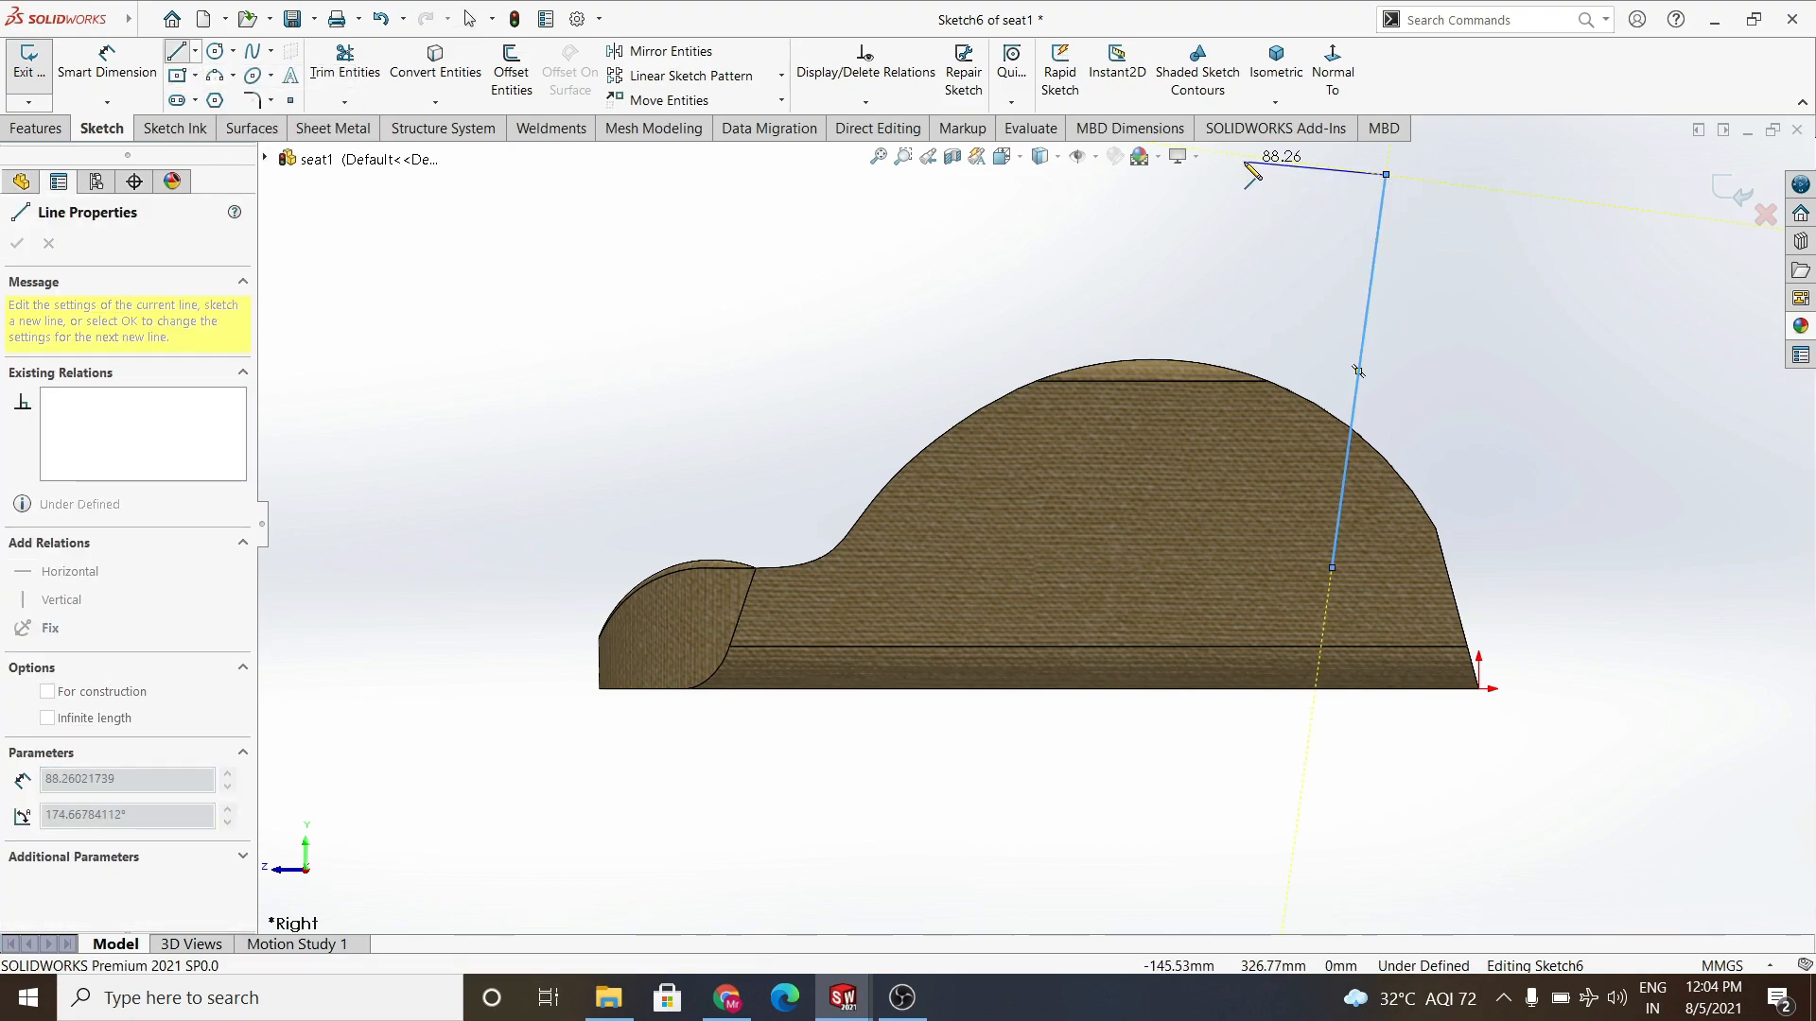
{"action": "left_click", "coordinate": [1255, 159]}
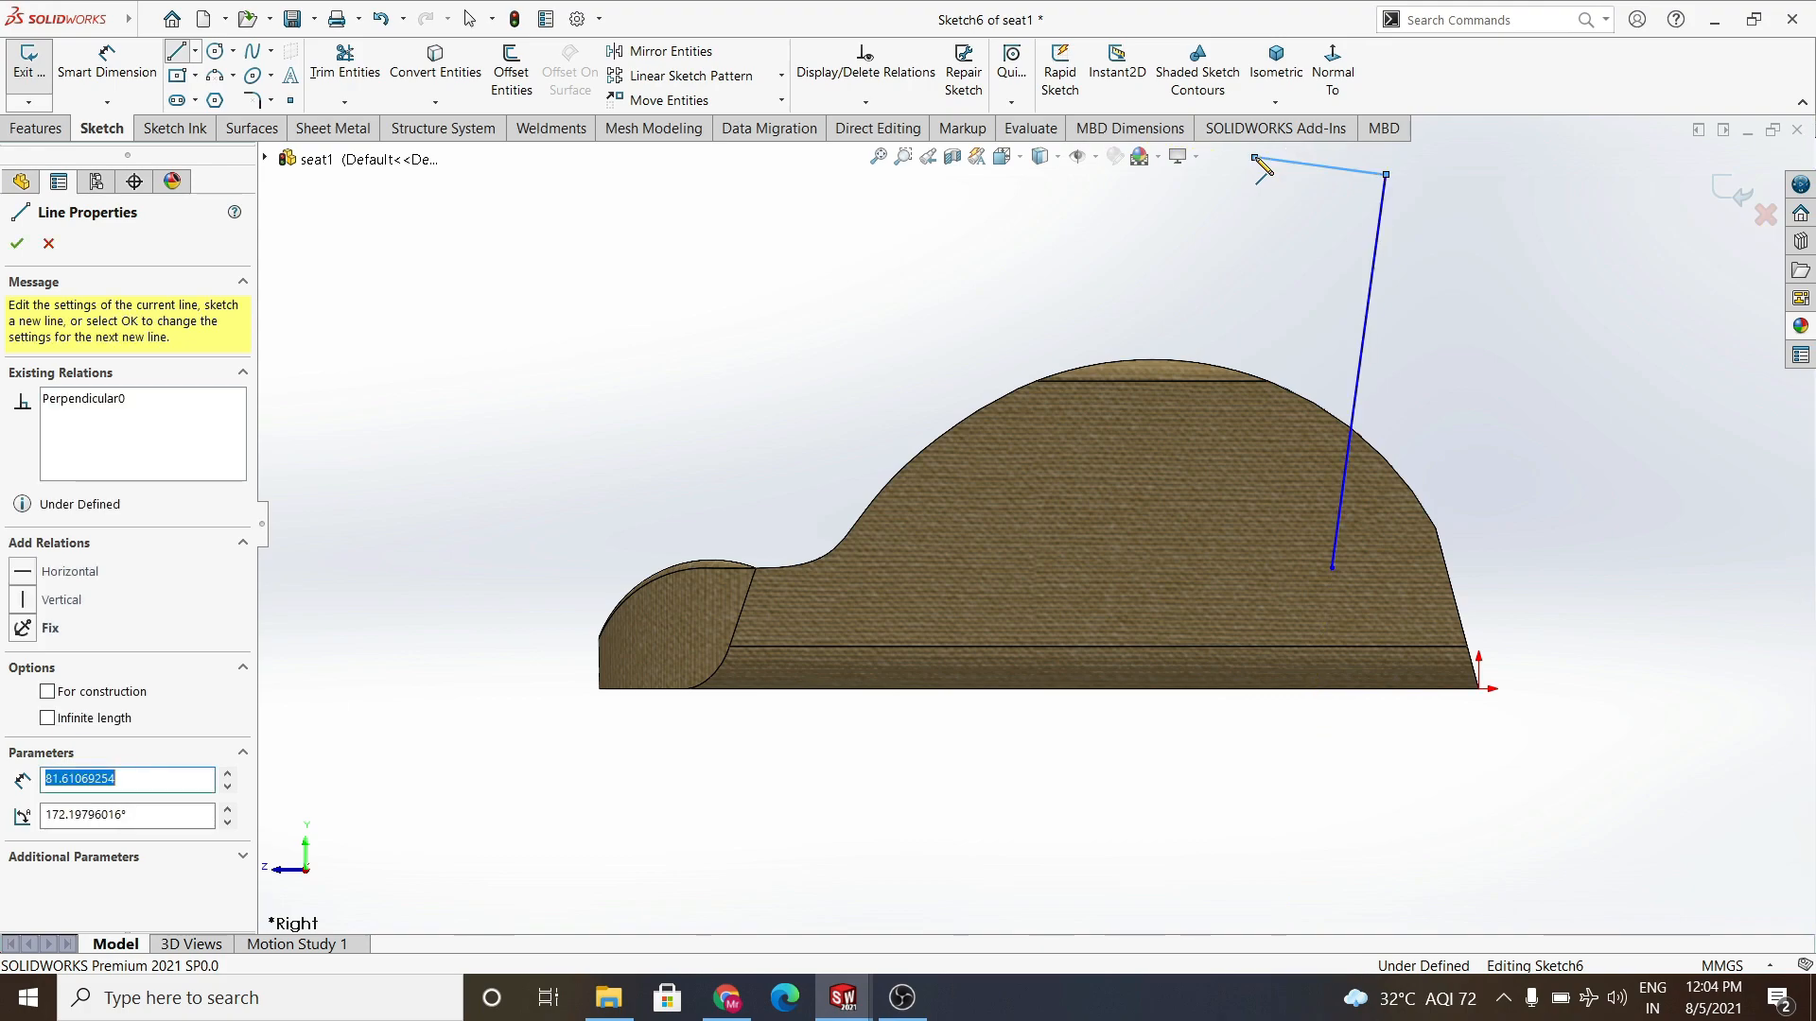
{"action": "left_click", "coordinate": [1209, 235]}
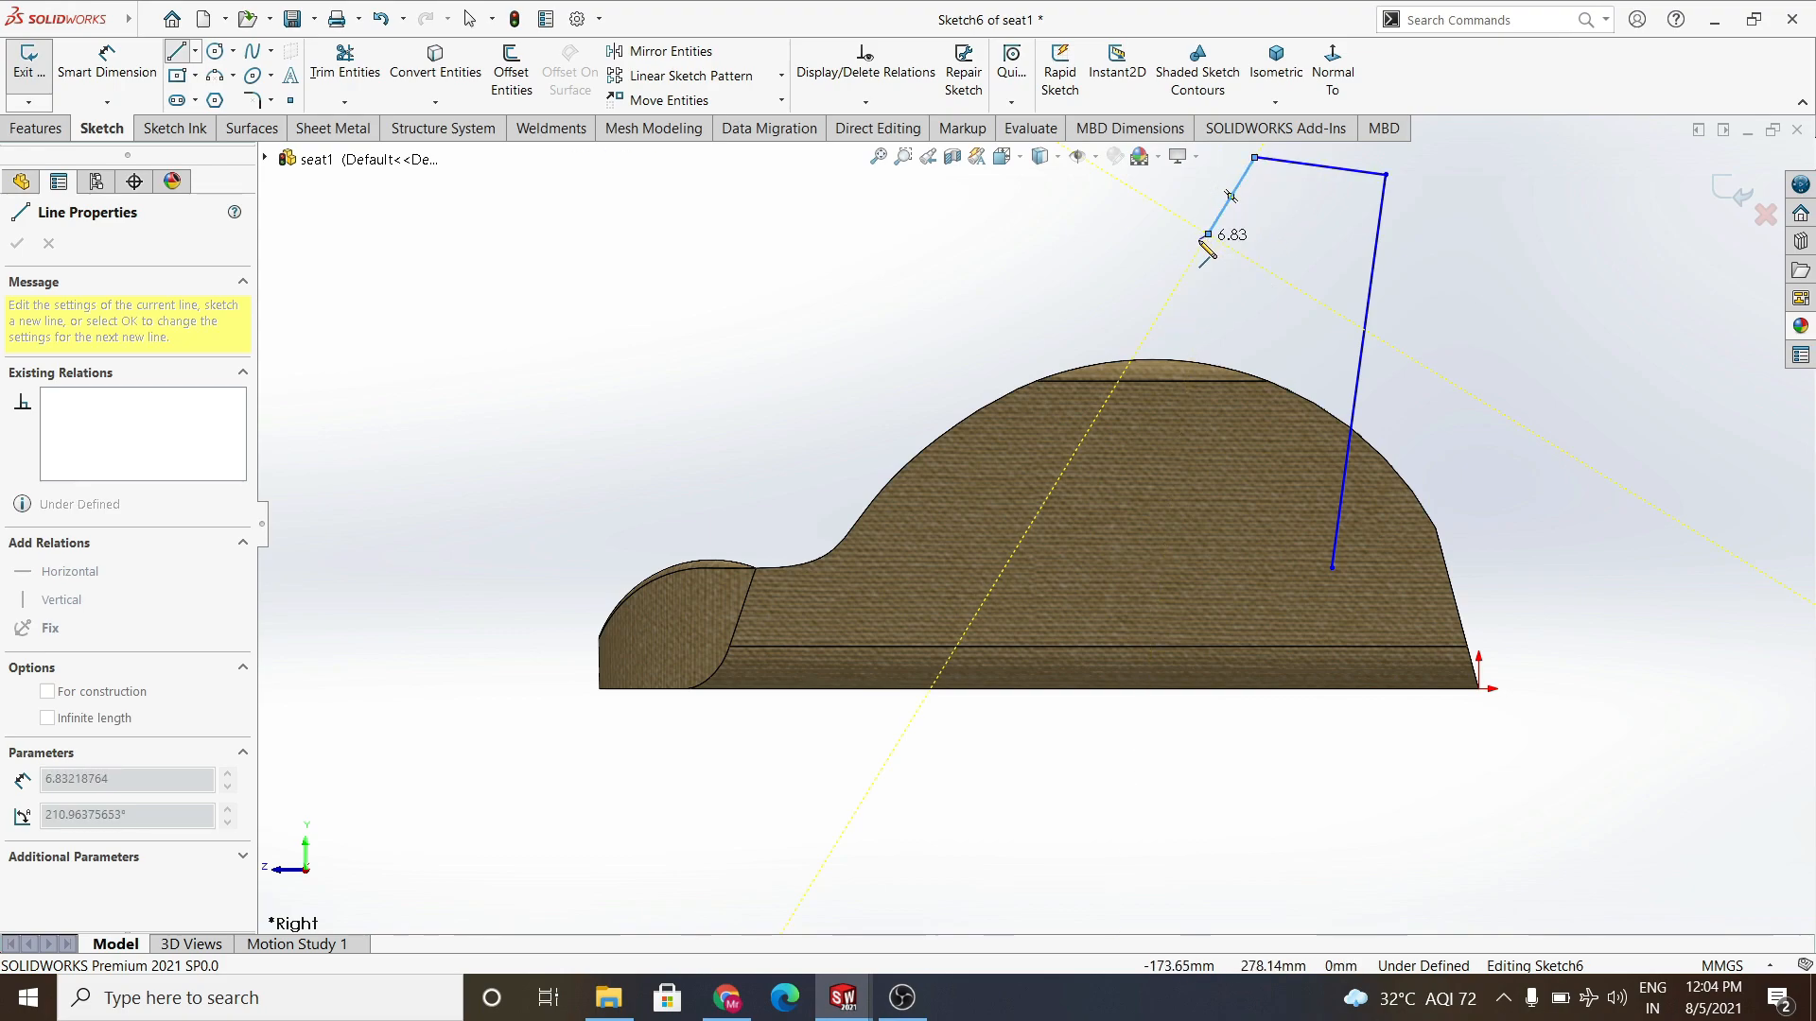
{"action": "right_click", "coordinate": [1172, 266]}
{"action": "left_click", "coordinate": [1192, 283]}
Add a three-point arc of about 171 mm radius running down from the short front line's free end.
{"action": "left_click", "coordinate": [209, 80]}
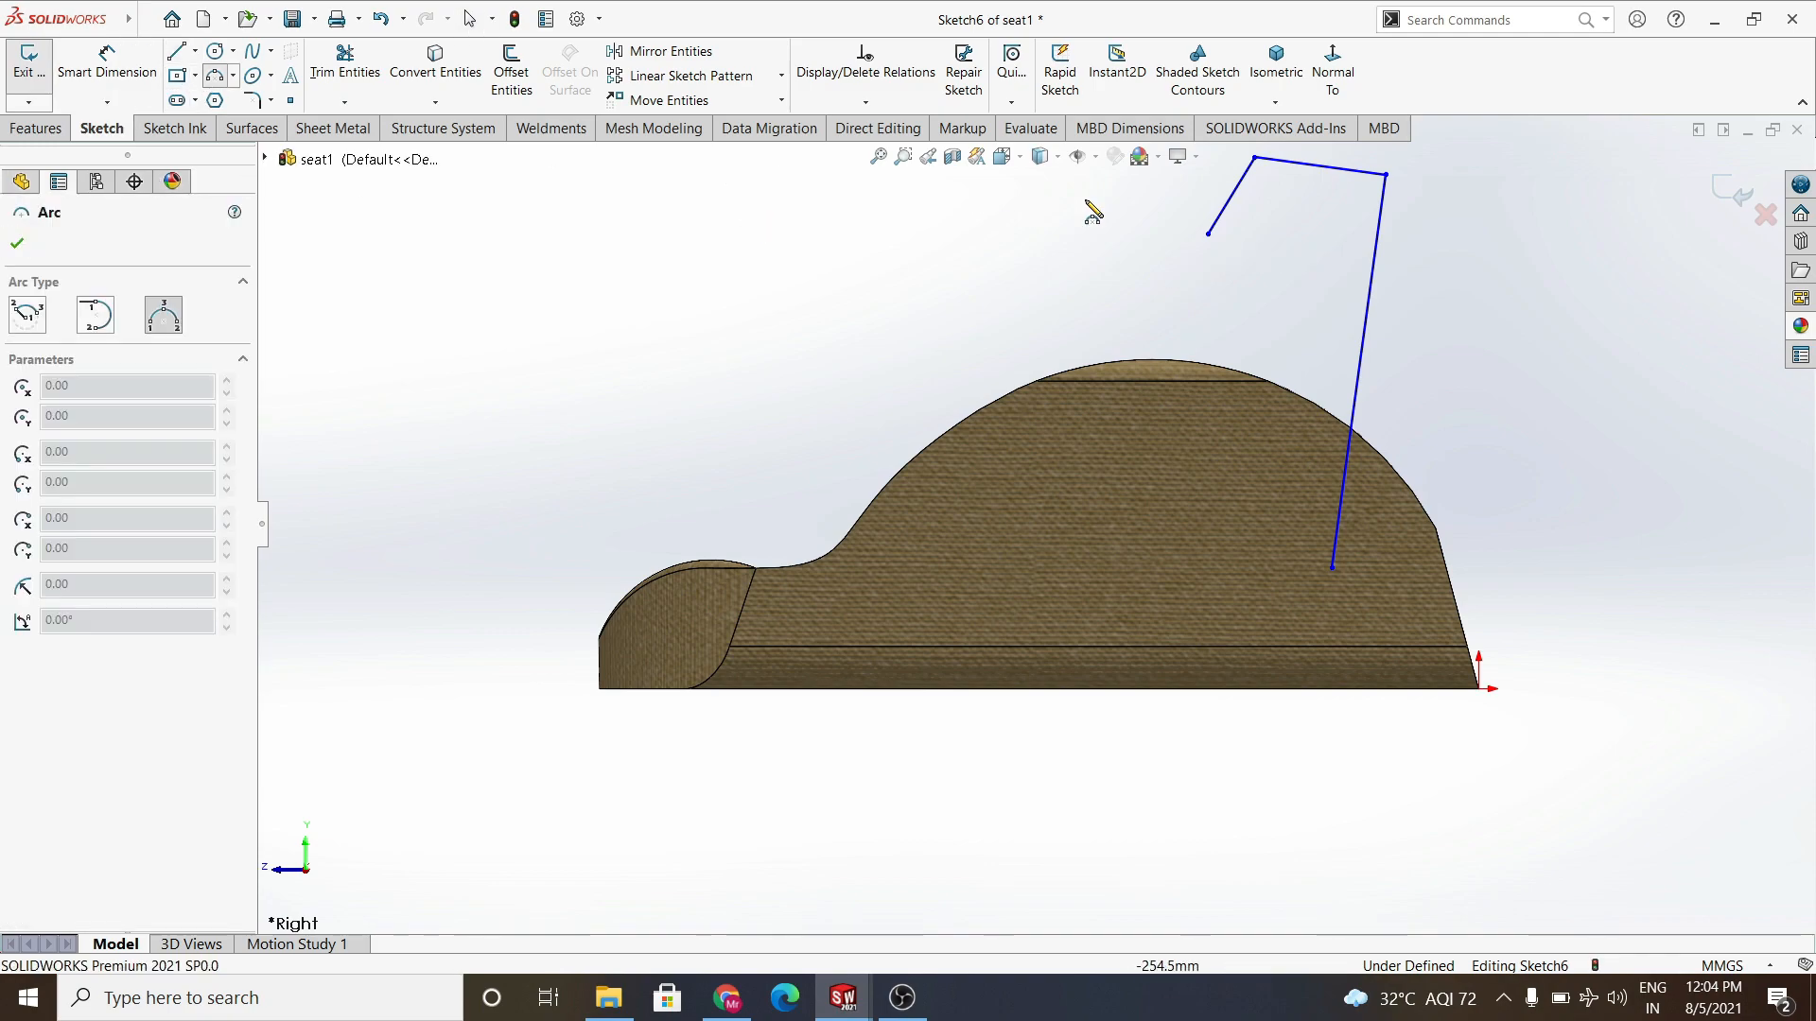
{"action": "left_click", "coordinate": [1208, 234]}
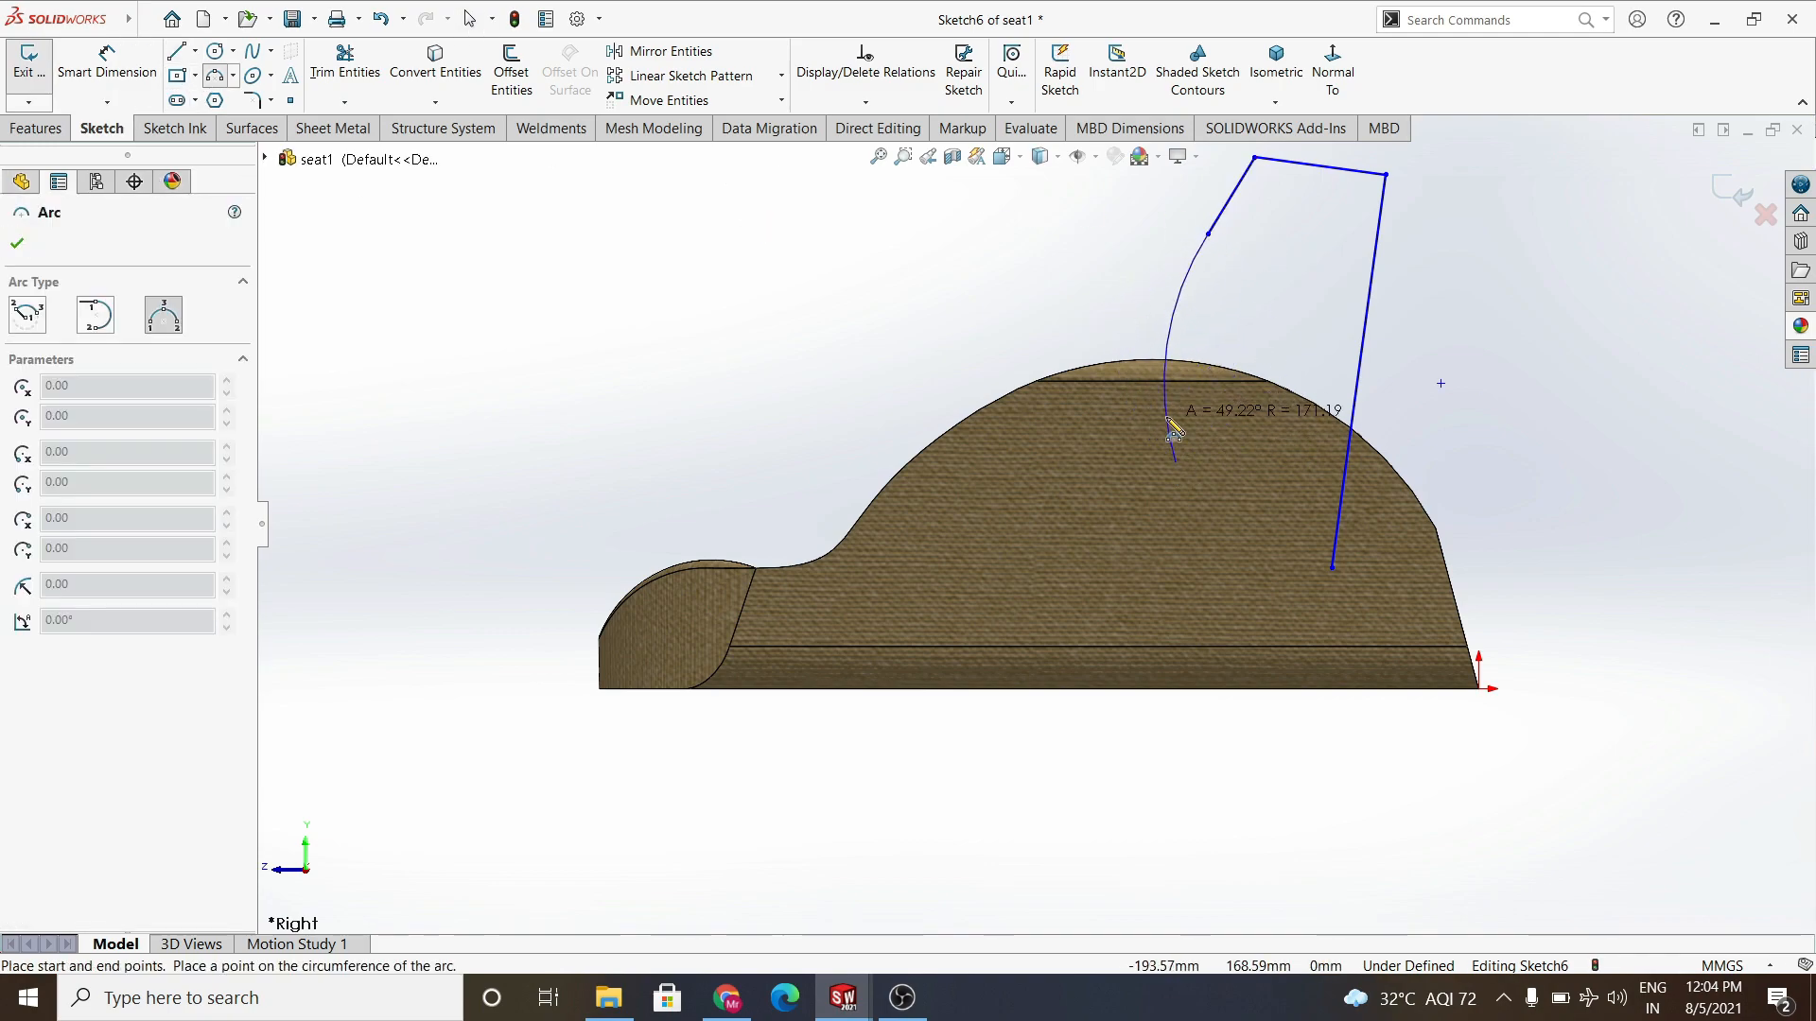
{"action": "left_click", "coordinate": [1173, 427]}
Close the backrest profile with a slanted line from the arc's lower end and a horizontal line to the back line's lower end.
{"action": "left_click", "coordinate": [183, 53]}
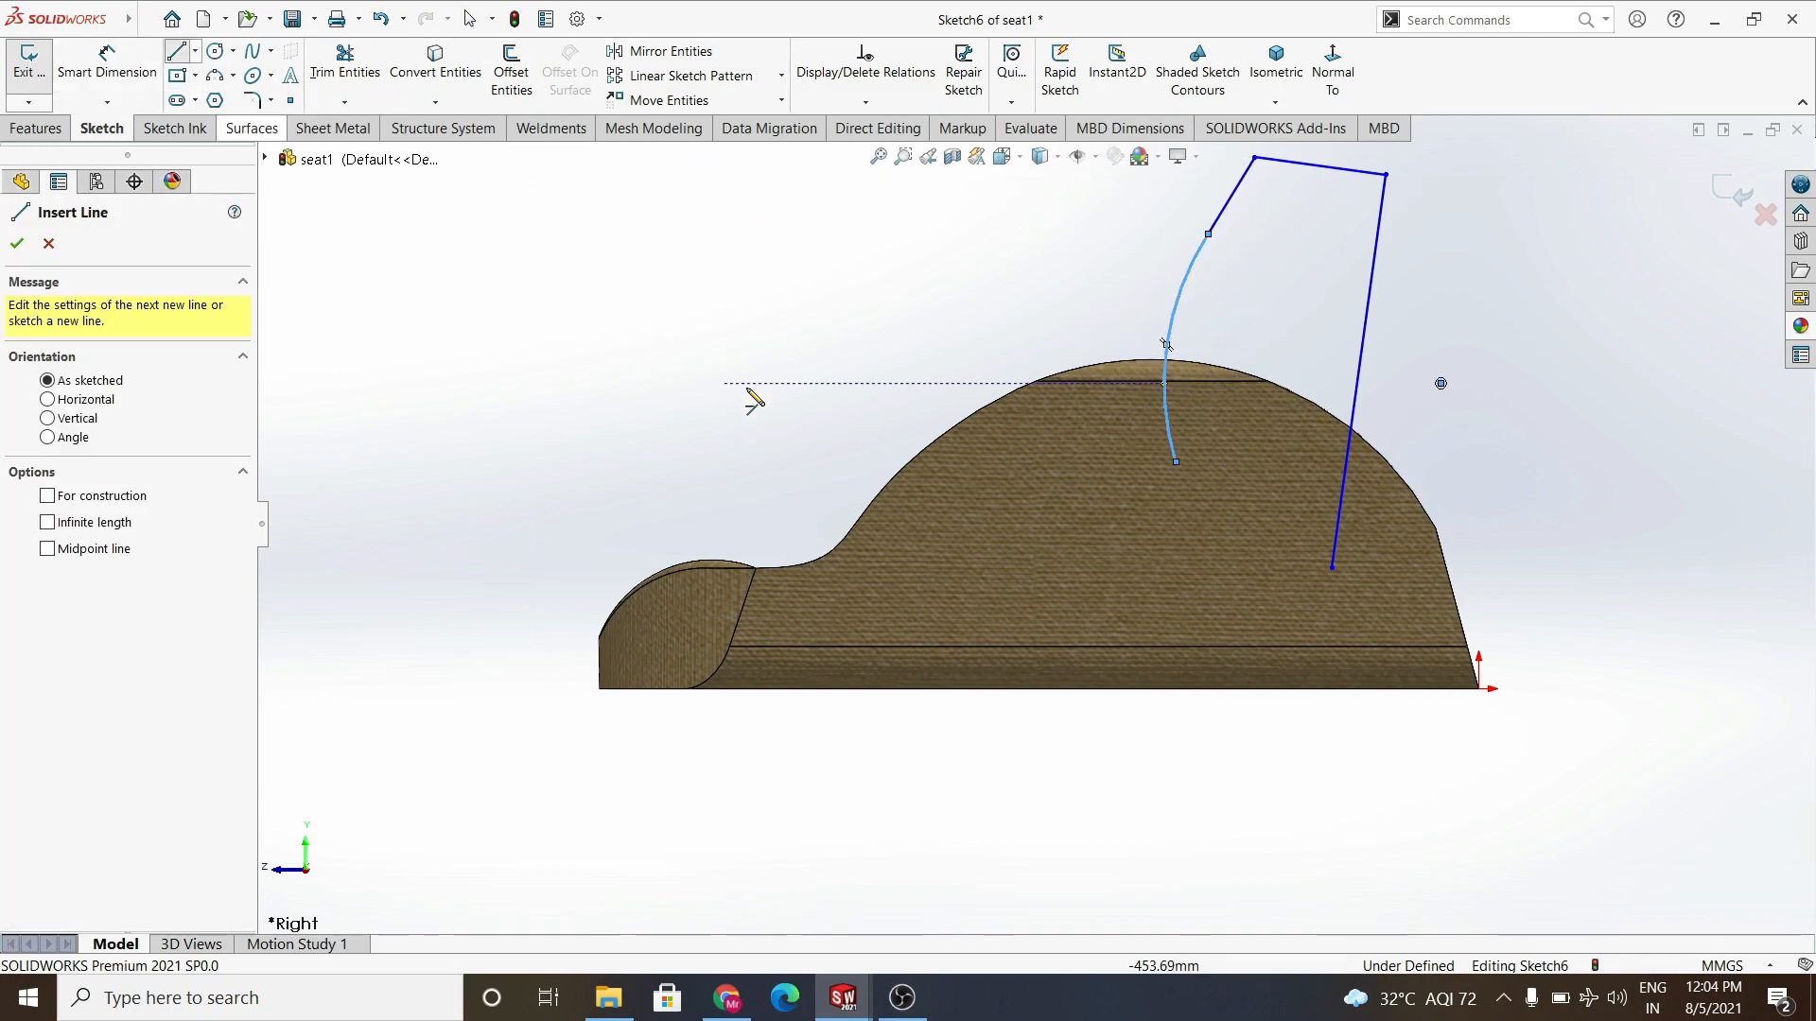
{"action": "left_click", "coordinate": [1177, 465]}
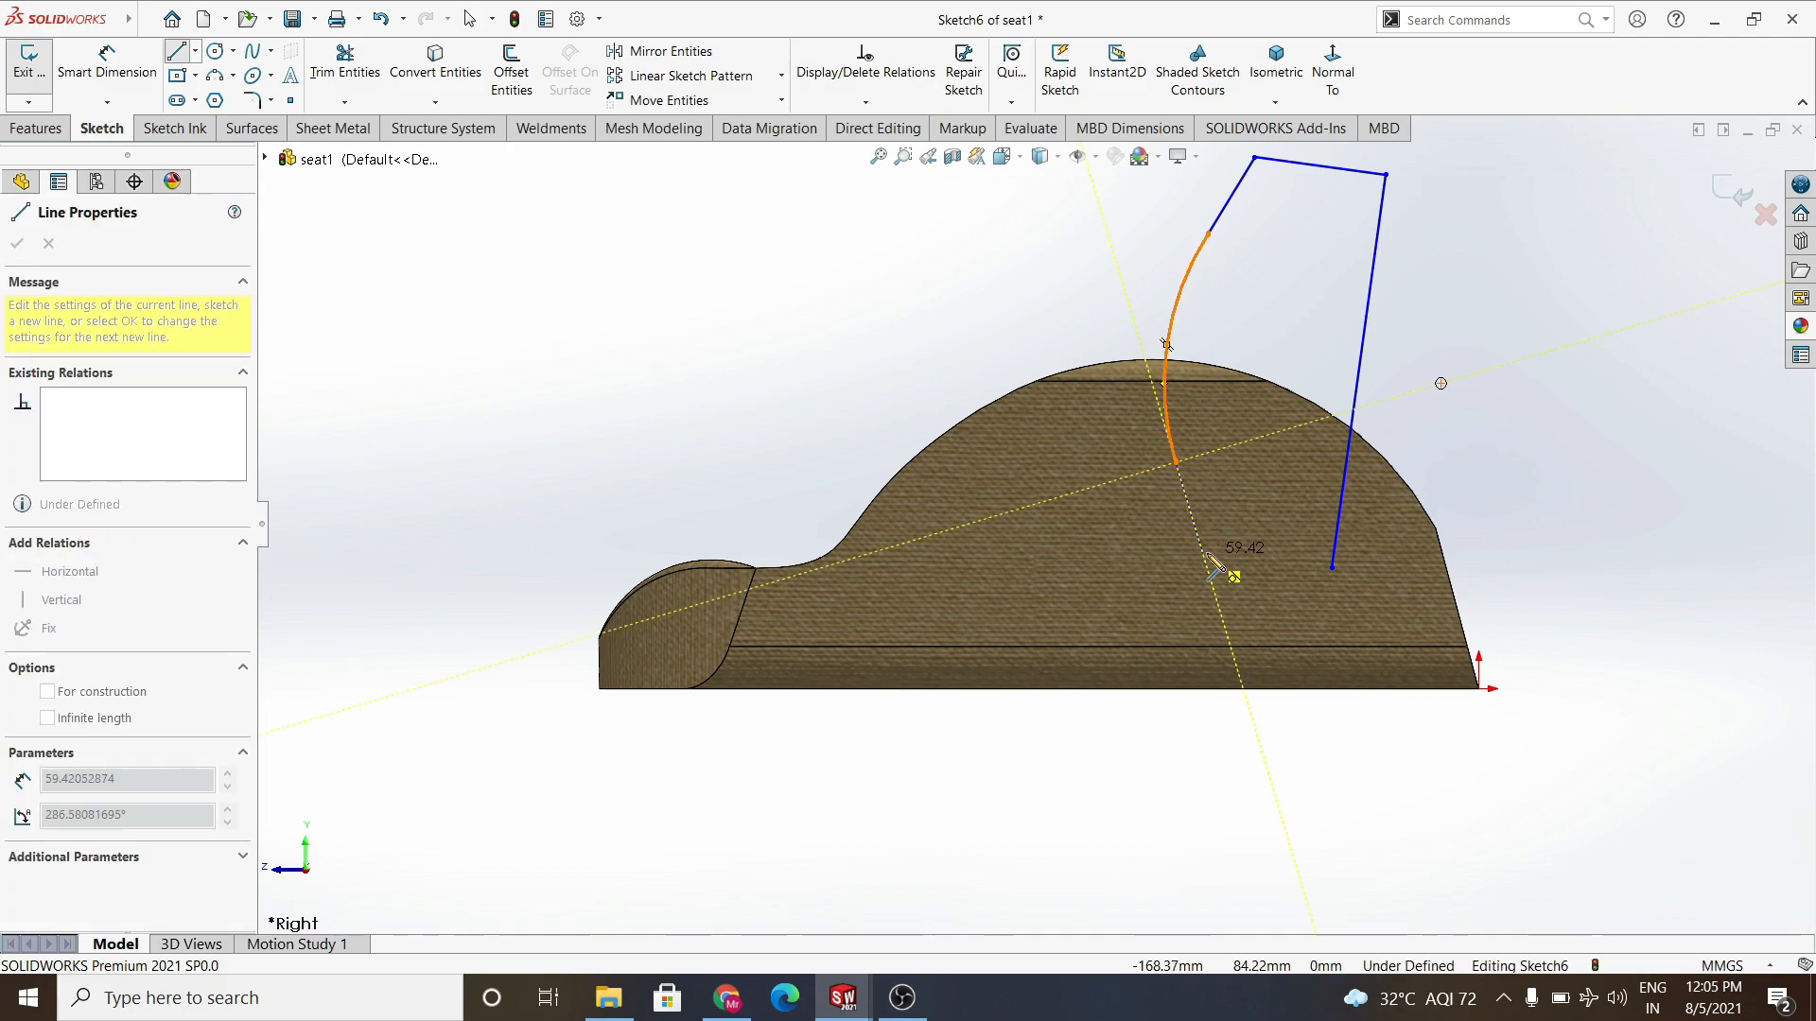
{"action": "left_click", "coordinate": [1218, 568]}
{"action": "left_click", "coordinate": [1332, 568]}
{"action": "left_click", "coordinate": [106, 66]}
{"action": "left_click", "coordinate": [110, 66]}
{"action": "left_click", "coordinate": [1362, 346]}
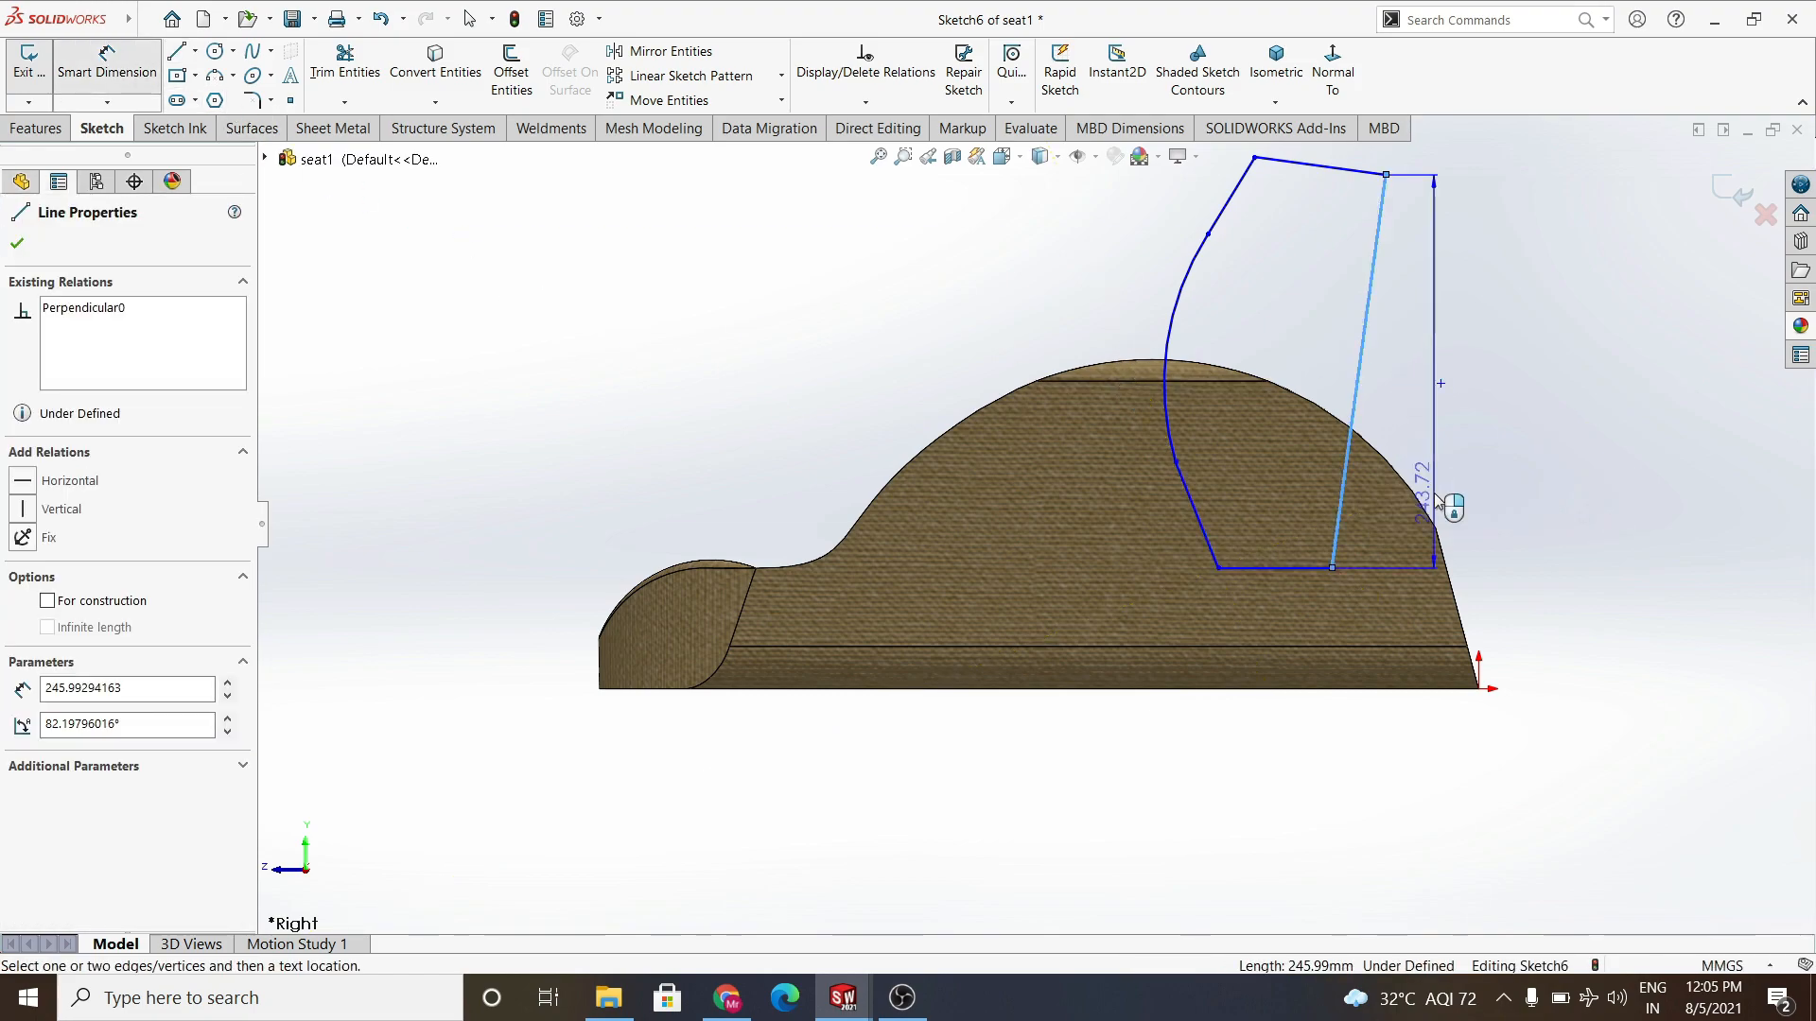
{"action": "left_click", "coordinate": [1524, 390]}
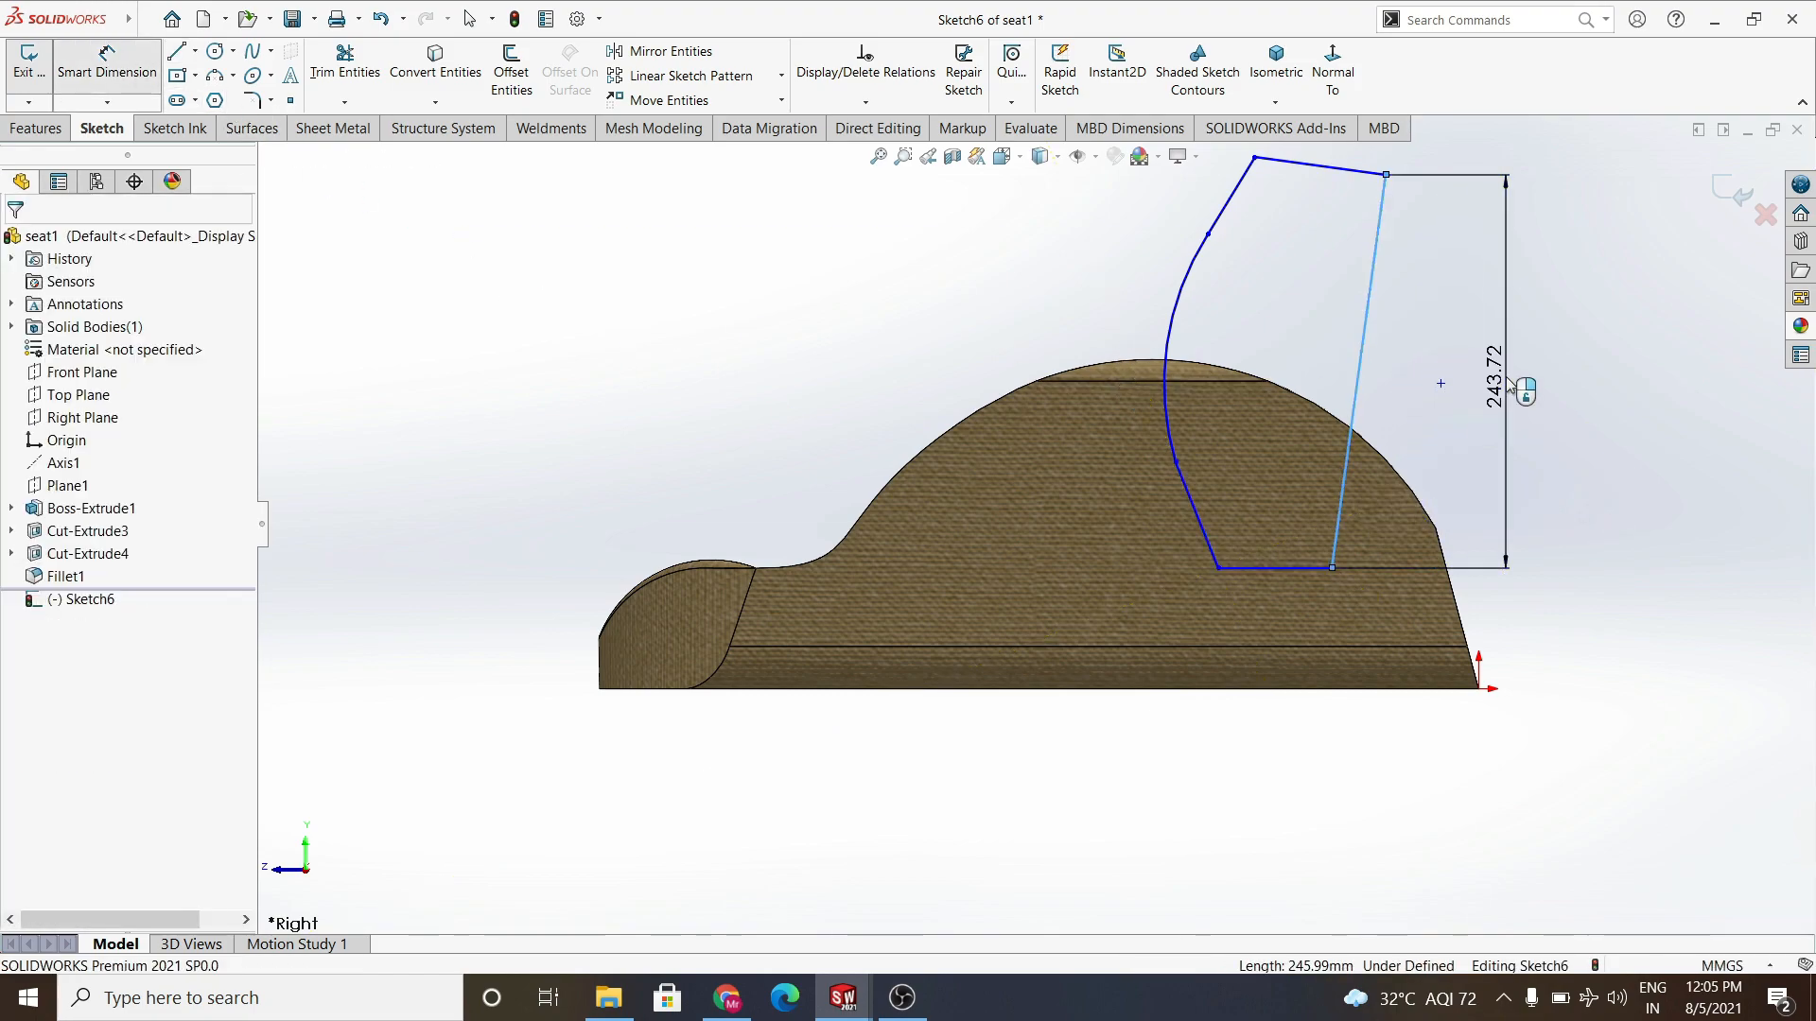
{"action": "key", "text": "Return"}
{"action": "key", "text": "Escape"}
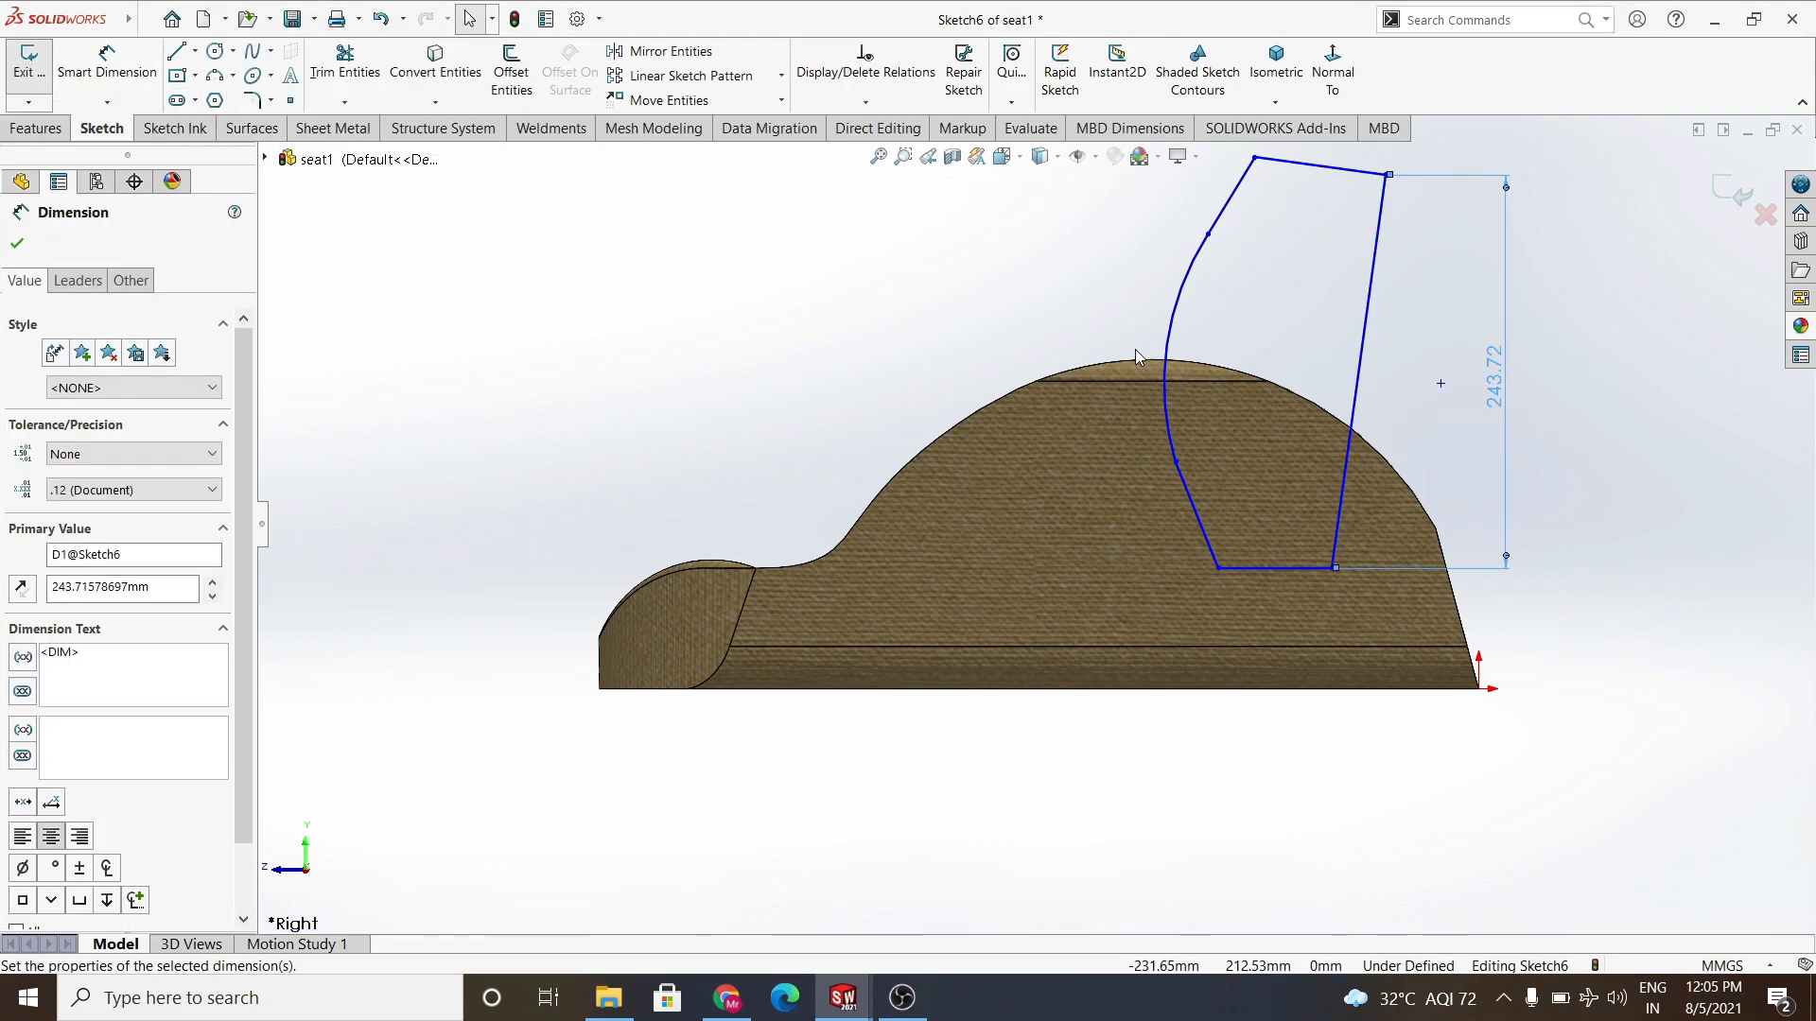
{"action": "right_click", "coordinate": [1509, 367]}
{"action": "left_click", "coordinate": [1499, 499]}
Draw a horizontal centerline about 166 mm long through the origin along the seat's base.
{"action": "left_click", "coordinate": [197, 54]}
{"action": "left_click", "coordinate": [220, 102]}
{"action": "left_click", "coordinate": [1478, 688]}
{"action": "left_click", "coordinate": [1674, 688]}
{"action": "right_click", "coordinate": [1511, 461]}
{"action": "left_click", "coordinate": [1572, 476]}
Dimension the angle between the backrest's slanted back line and the centerline as 83°.
{"action": "left_click", "coordinate": [107, 72]}
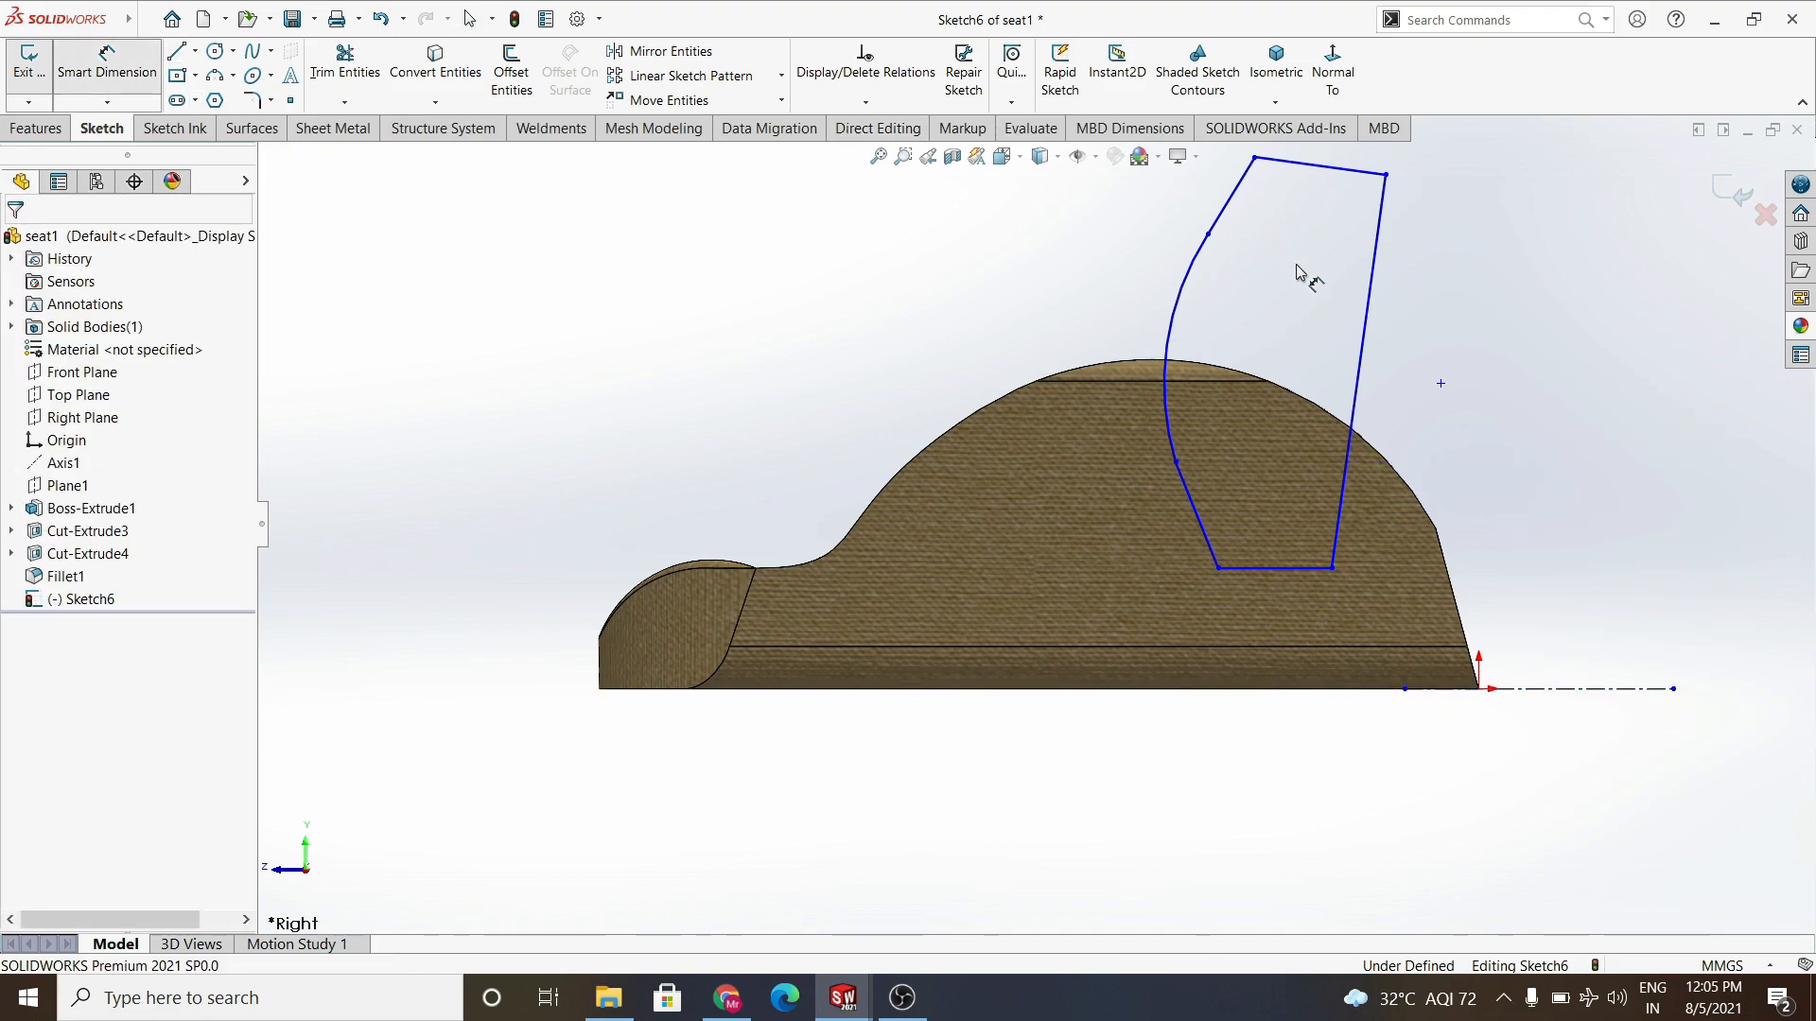
{"action": "left_click", "coordinate": [1362, 373]}
{"action": "left_click", "coordinate": [1606, 688]}
{"action": "left_click", "coordinate": [1613, 596]}
{"action": "type", "text": "83"}
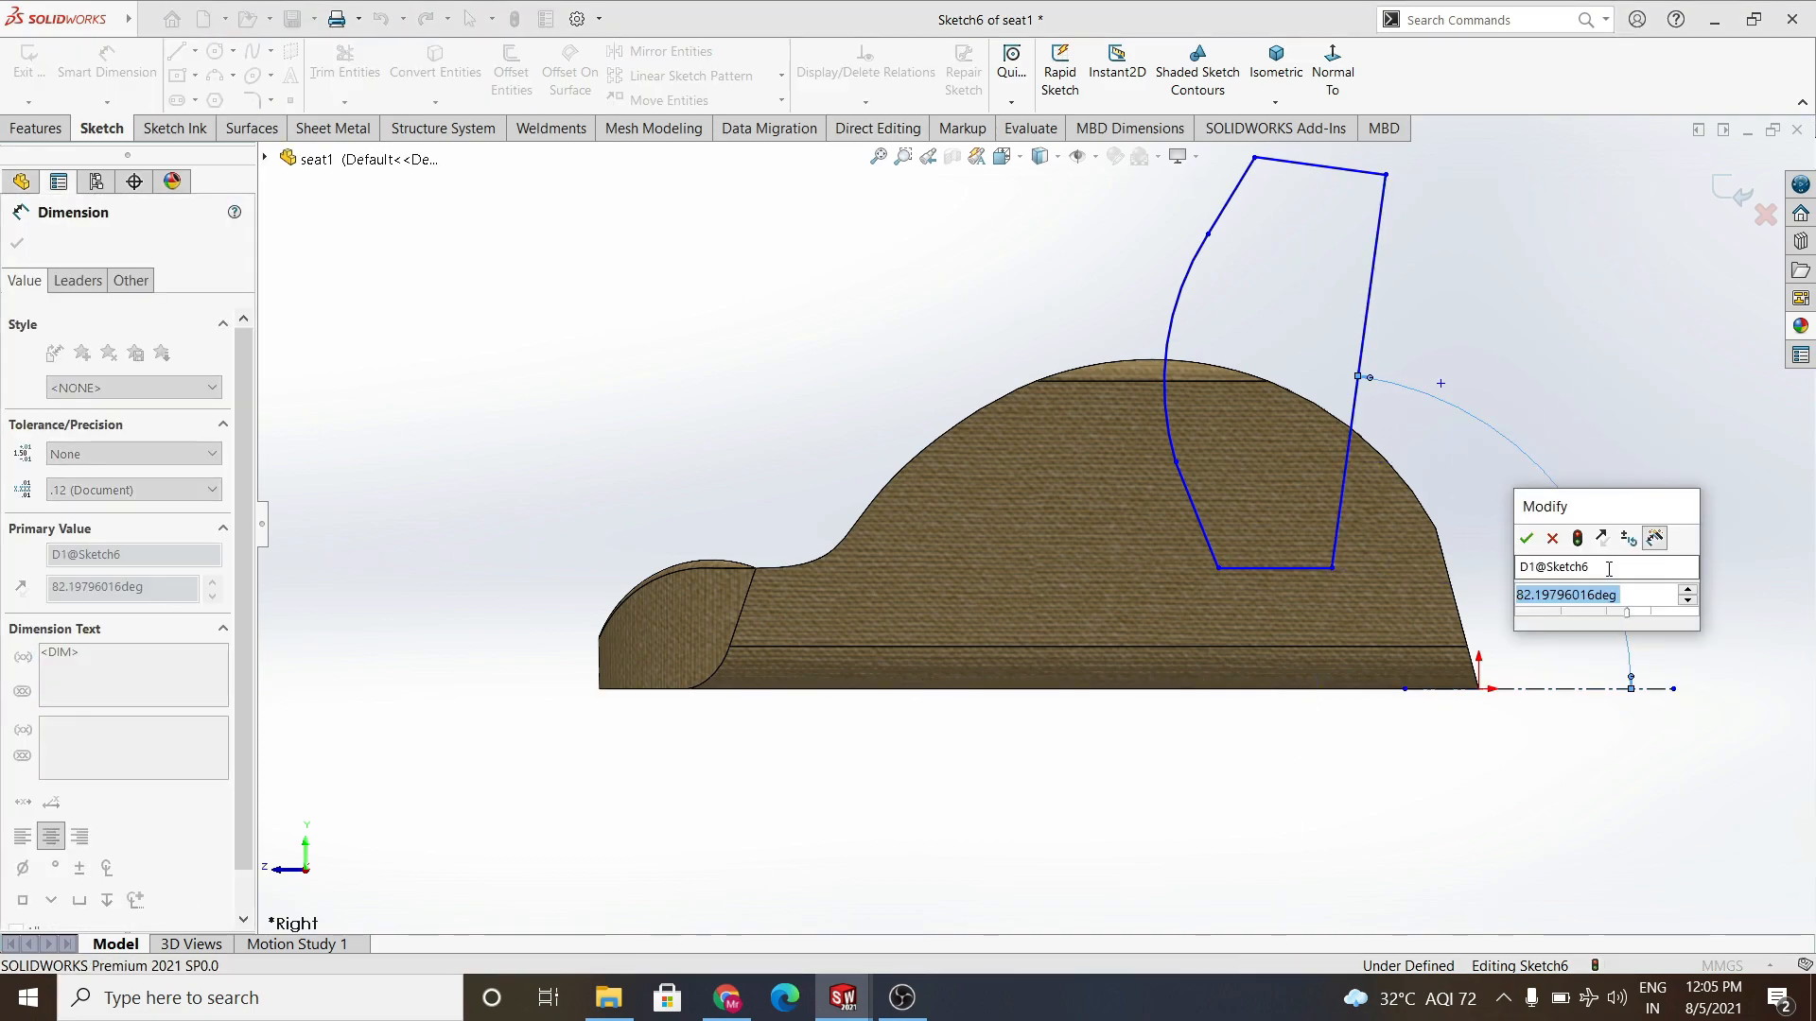
{"action": "key", "text": "Return"}
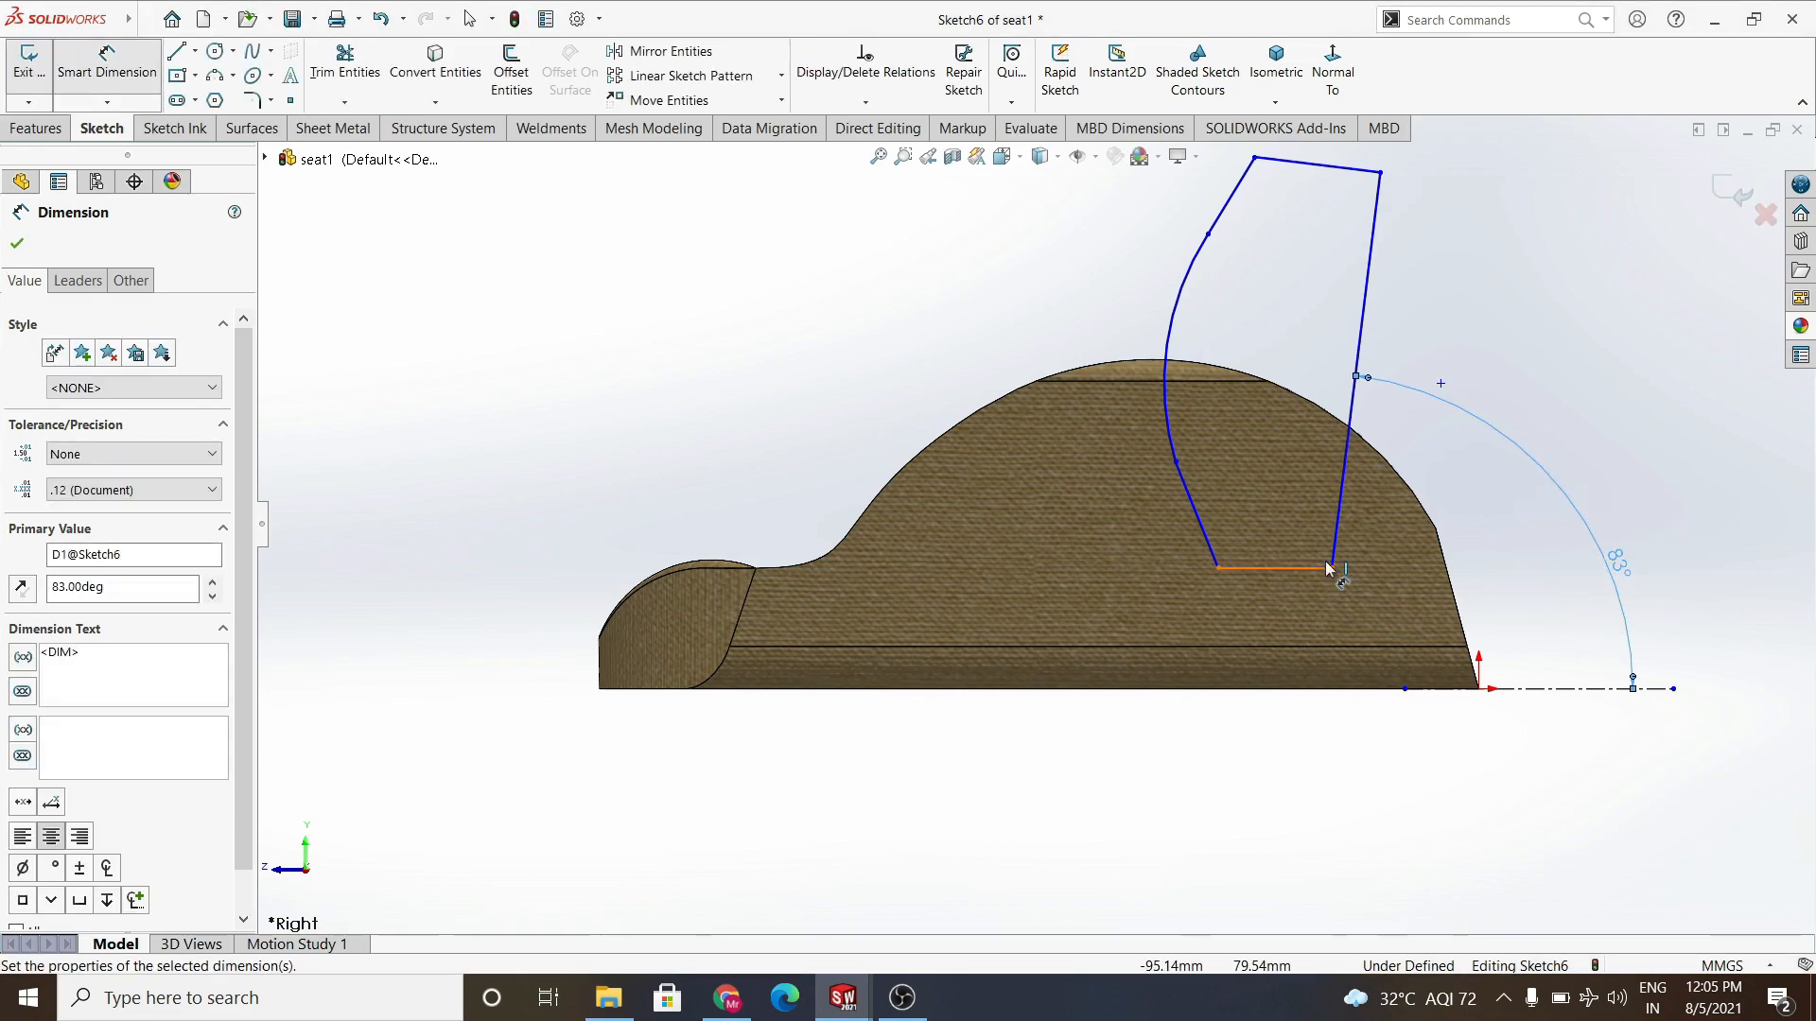
Dimension the height of the profile's bottom line above the centerline as 88 mm.
{"action": "left_click", "coordinate": [1319, 568]}
{"action": "left_click", "coordinate": [1532, 688]}
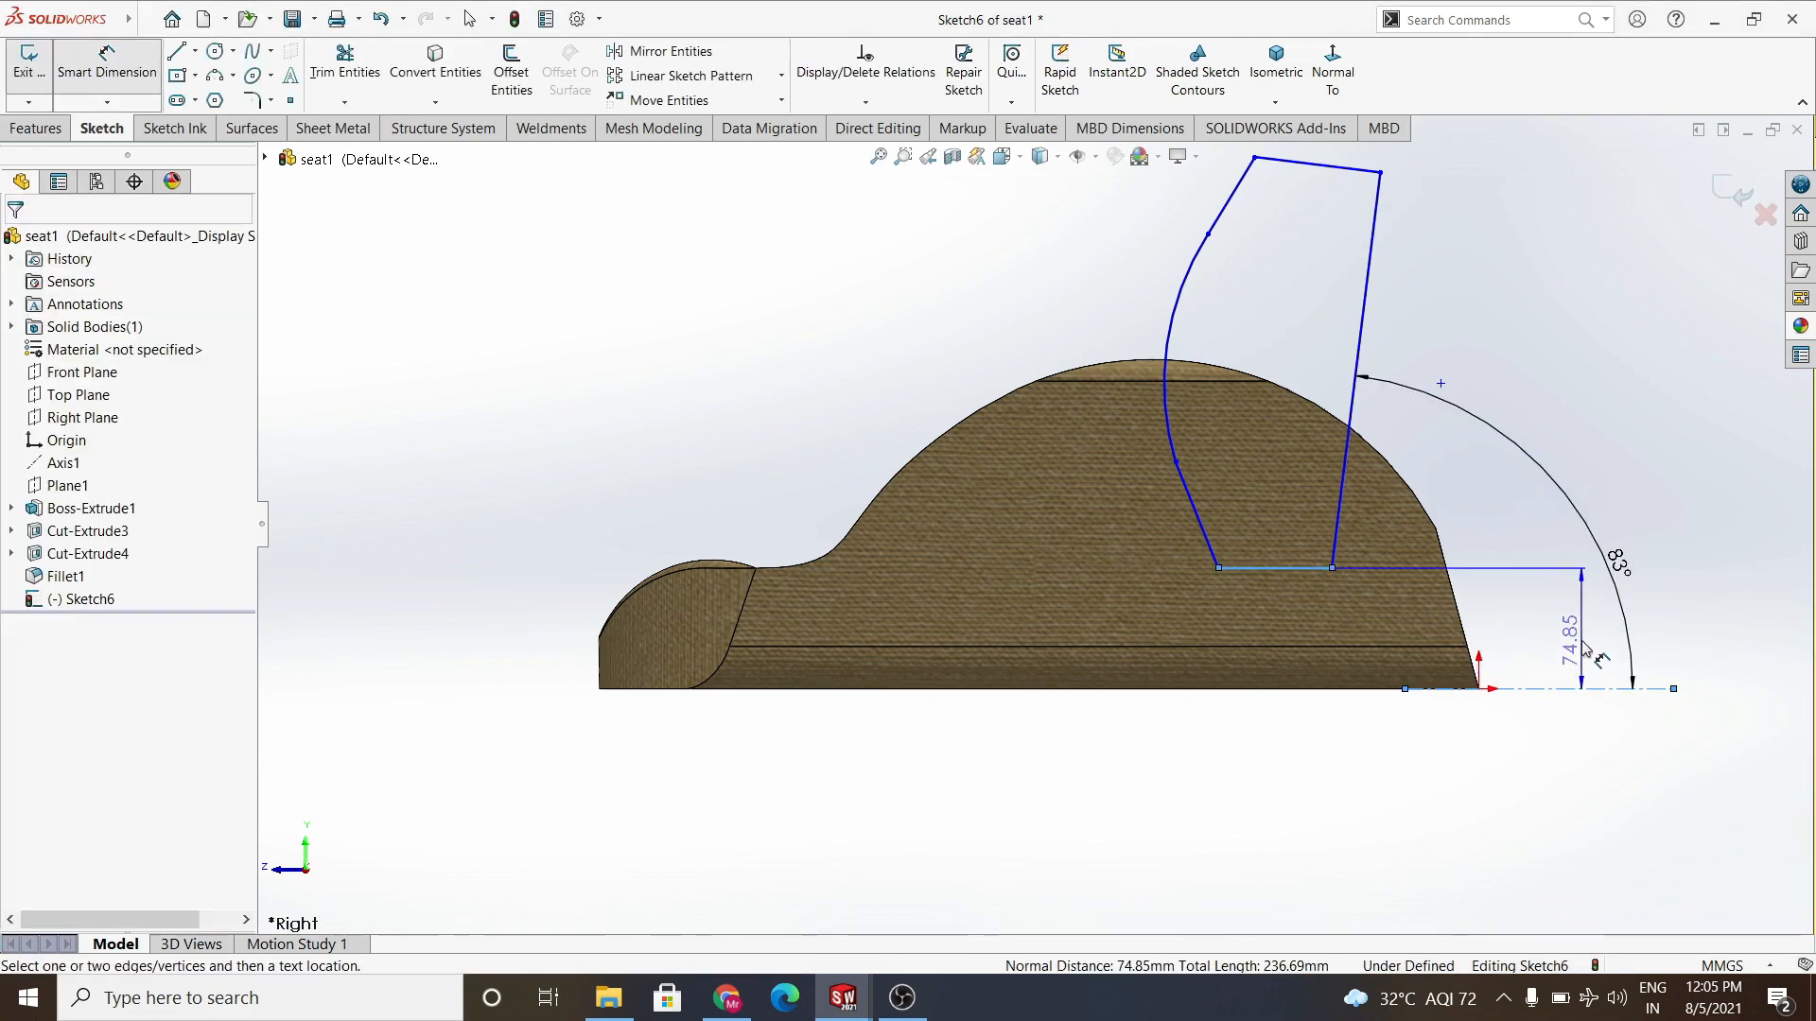
{"action": "left_click", "coordinate": [1586, 650]}
{"action": "type", "text": "88"}
{"action": "key", "text": "Return"}
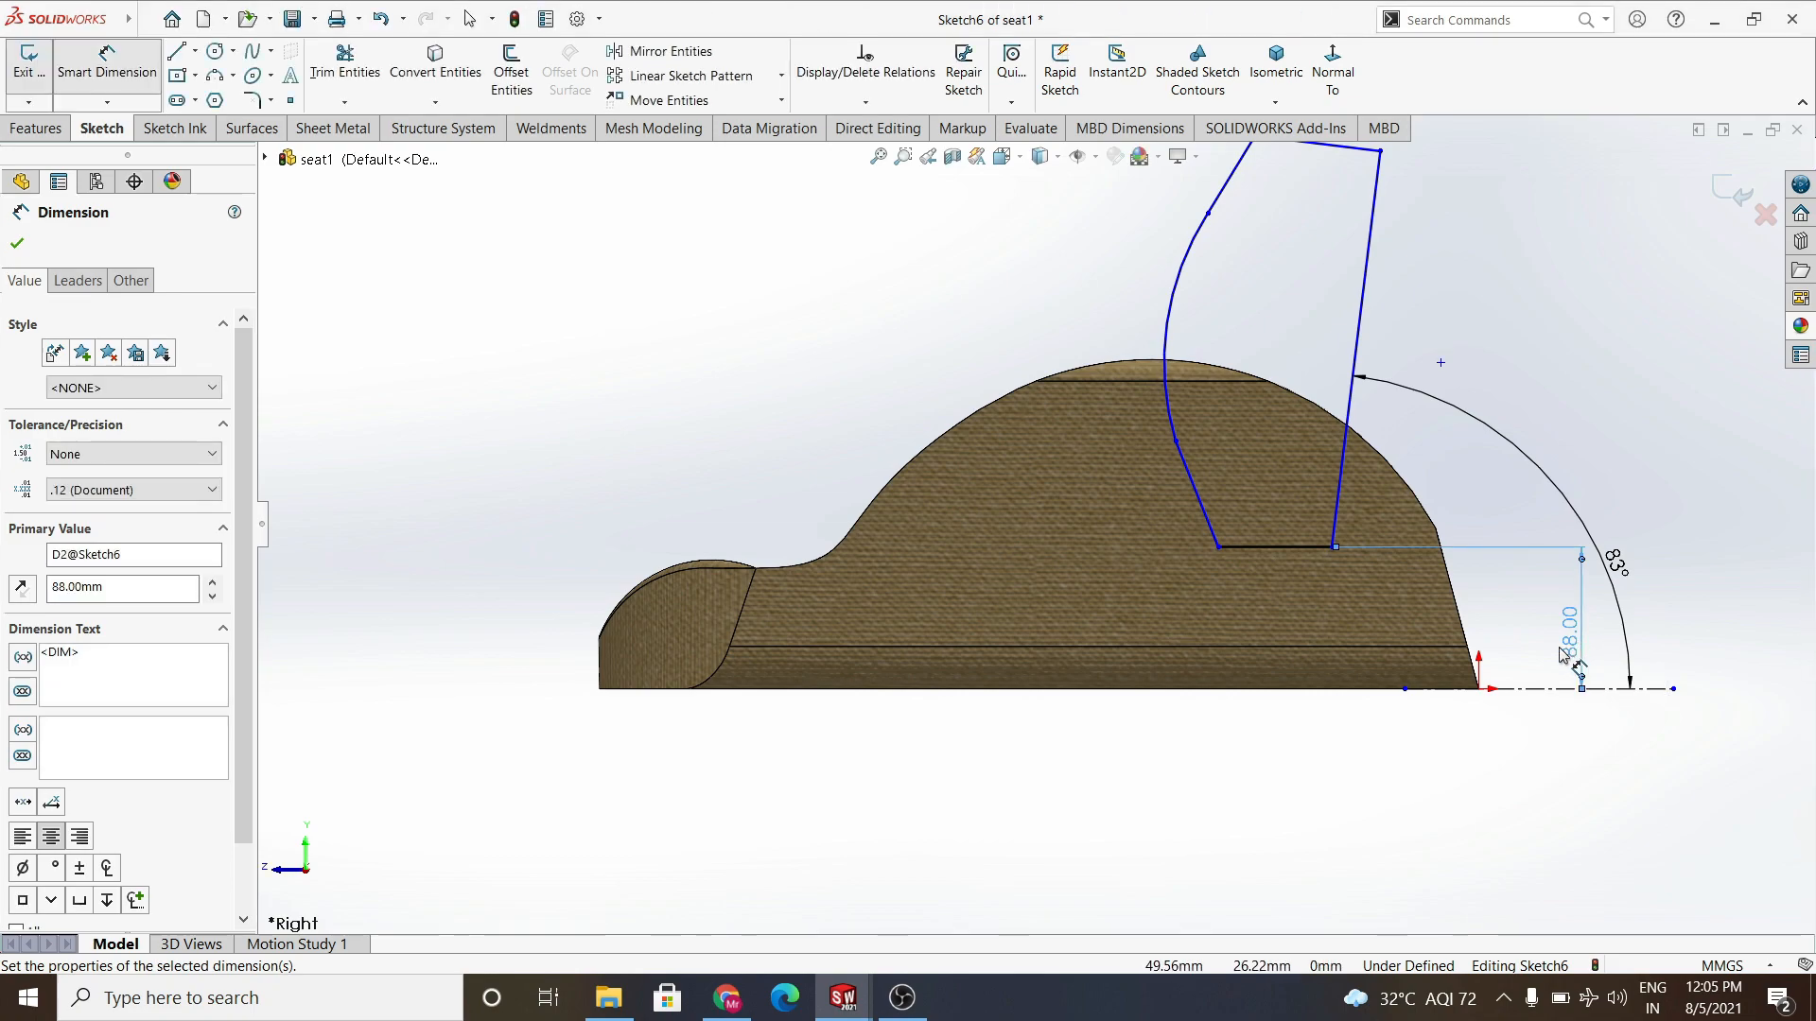
{"action": "left_click", "coordinate": [1607, 690]}
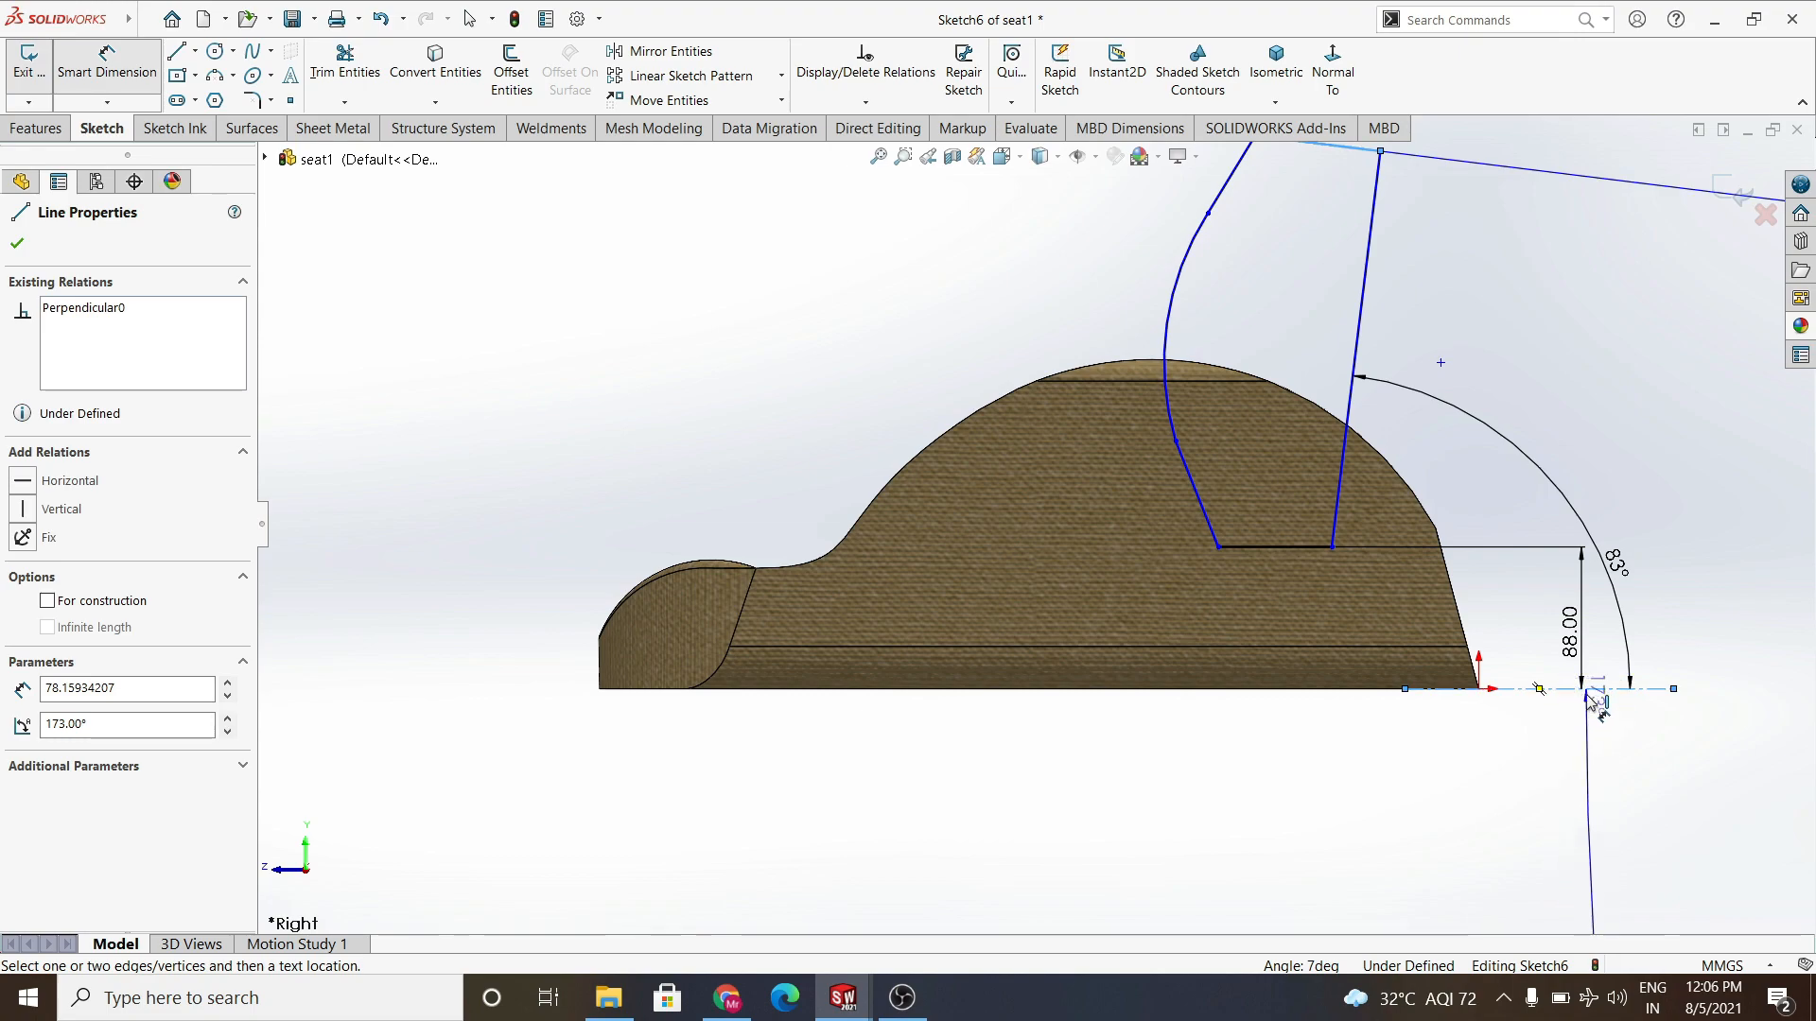
{"action": "left_click", "coordinate": [1588, 689]}
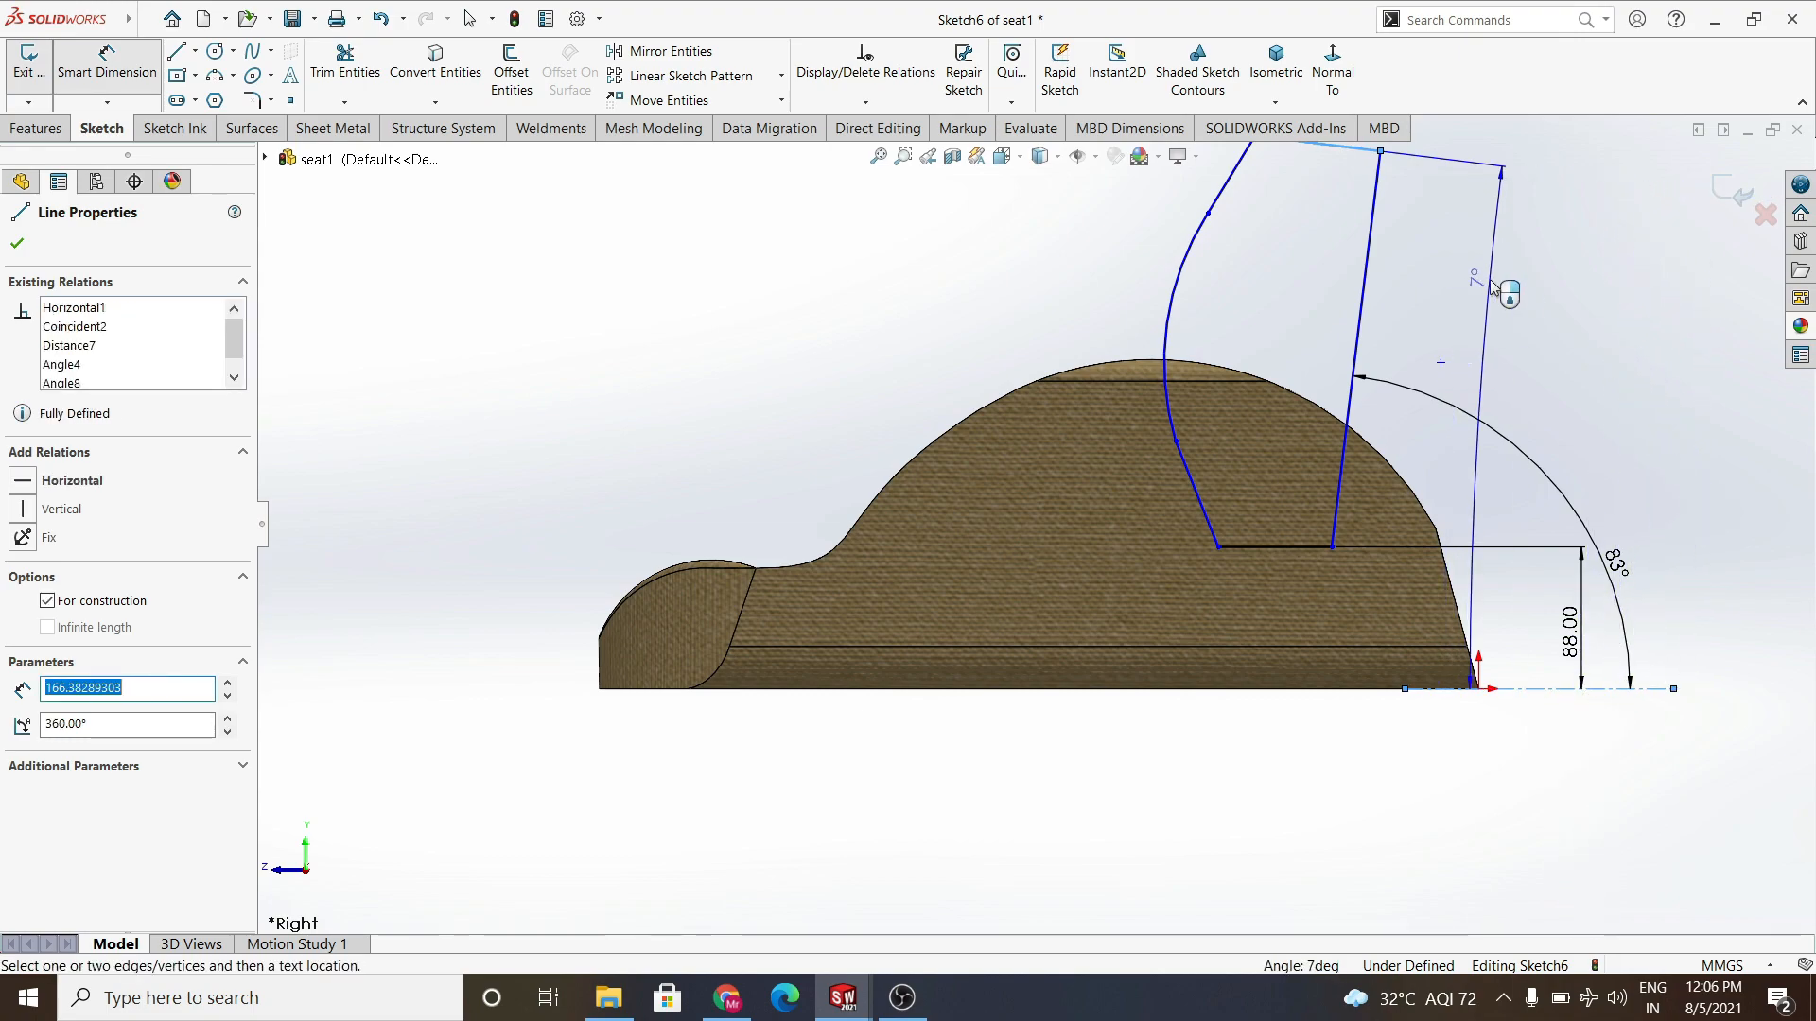
{"action": "left_click", "coordinate": [1562, 275]}
{"action": "left_click", "coordinate": [1046, 564]}
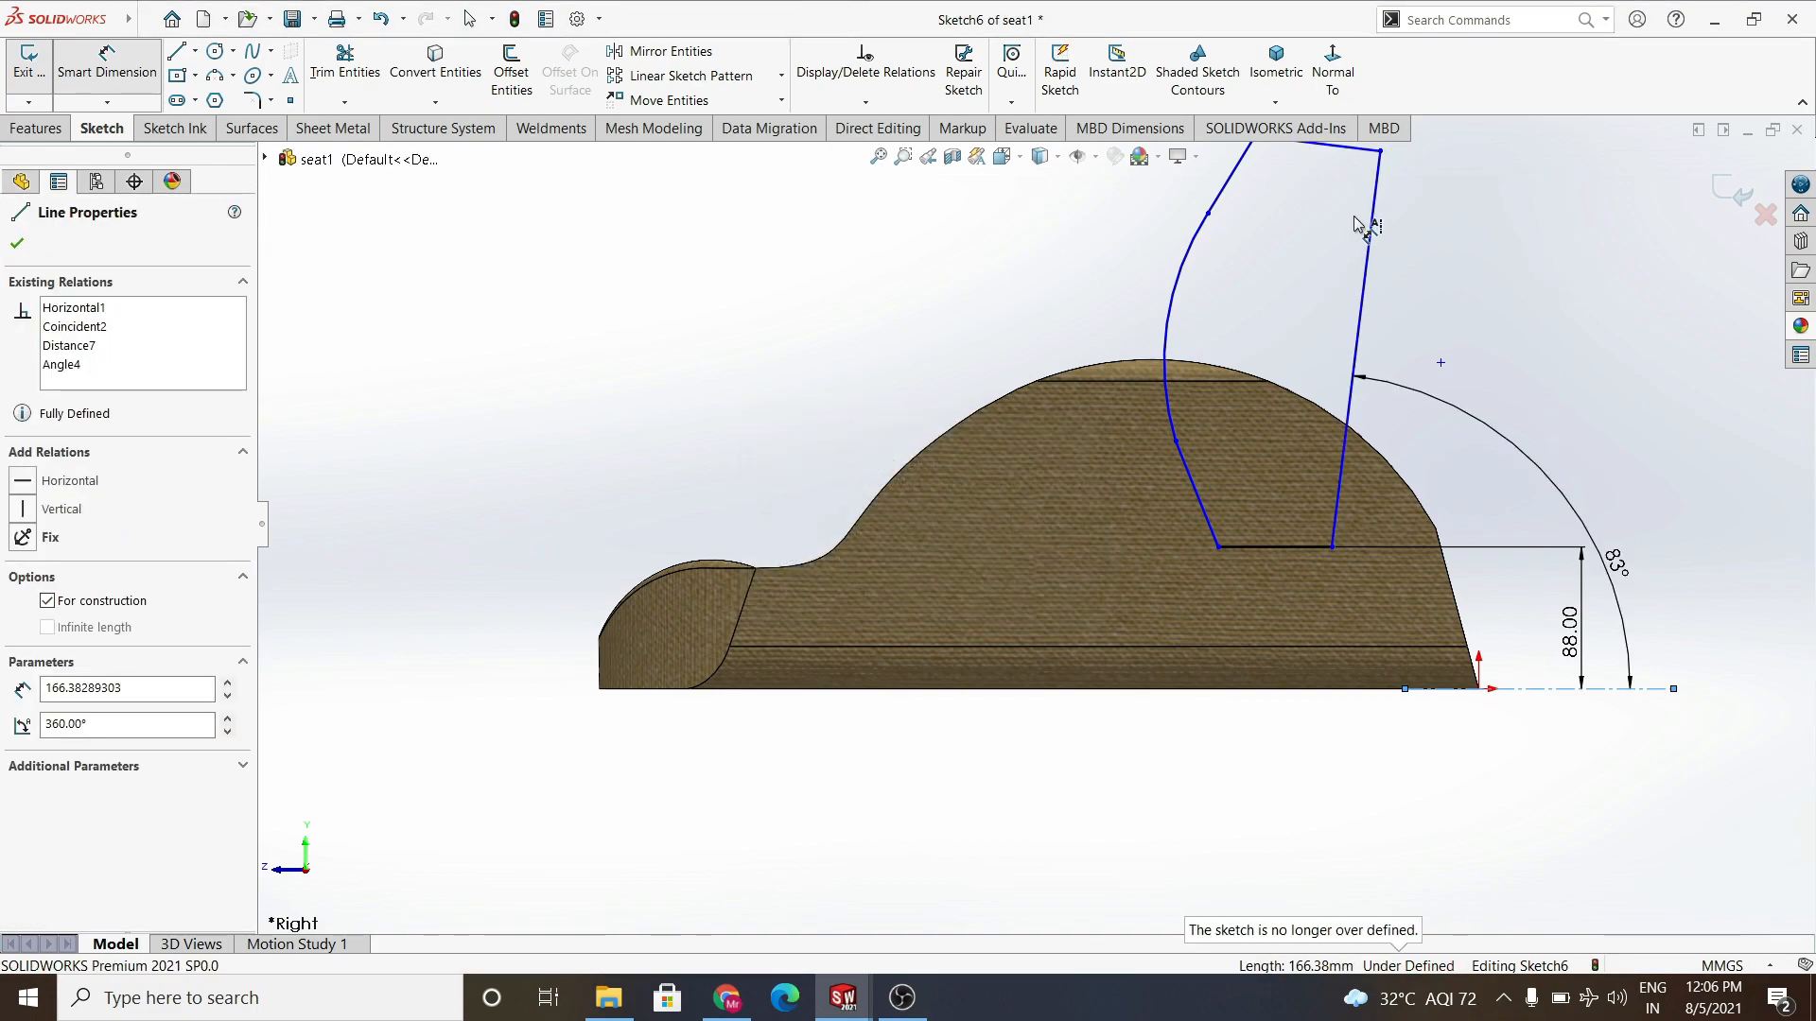
Dimension the height of the profile's upper back corner above the centerline as 500 mm.
{"action": "left_click", "coordinate": [1381, 150]}
{"action": "left_click", "coordinate": [1520, 693]}
{"action": "left_click", "coordinate": [1691, 478]}
{"action": "key", "text": "Return"}
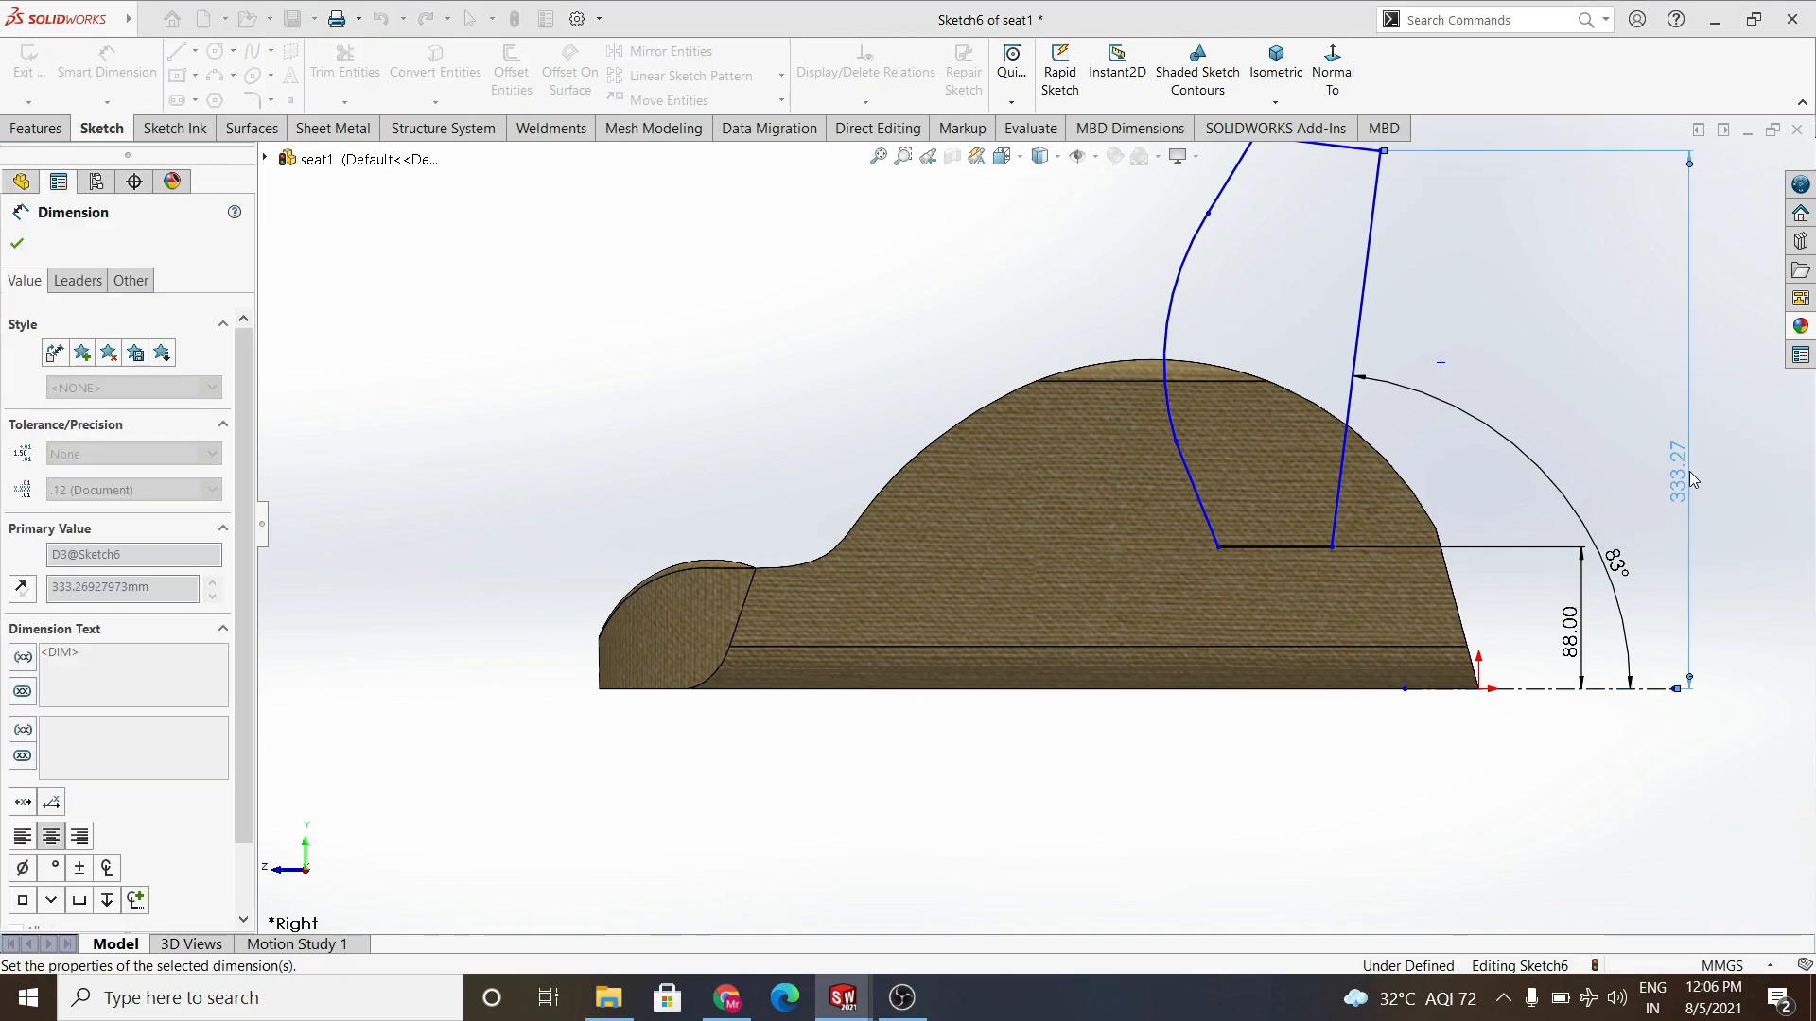
{"action": "scroll", "coordinate": [984, 397], "scroll_direction": "up", "scroll_amount": 5}
{"action": "right_click", "coordinate": [995, 404]}
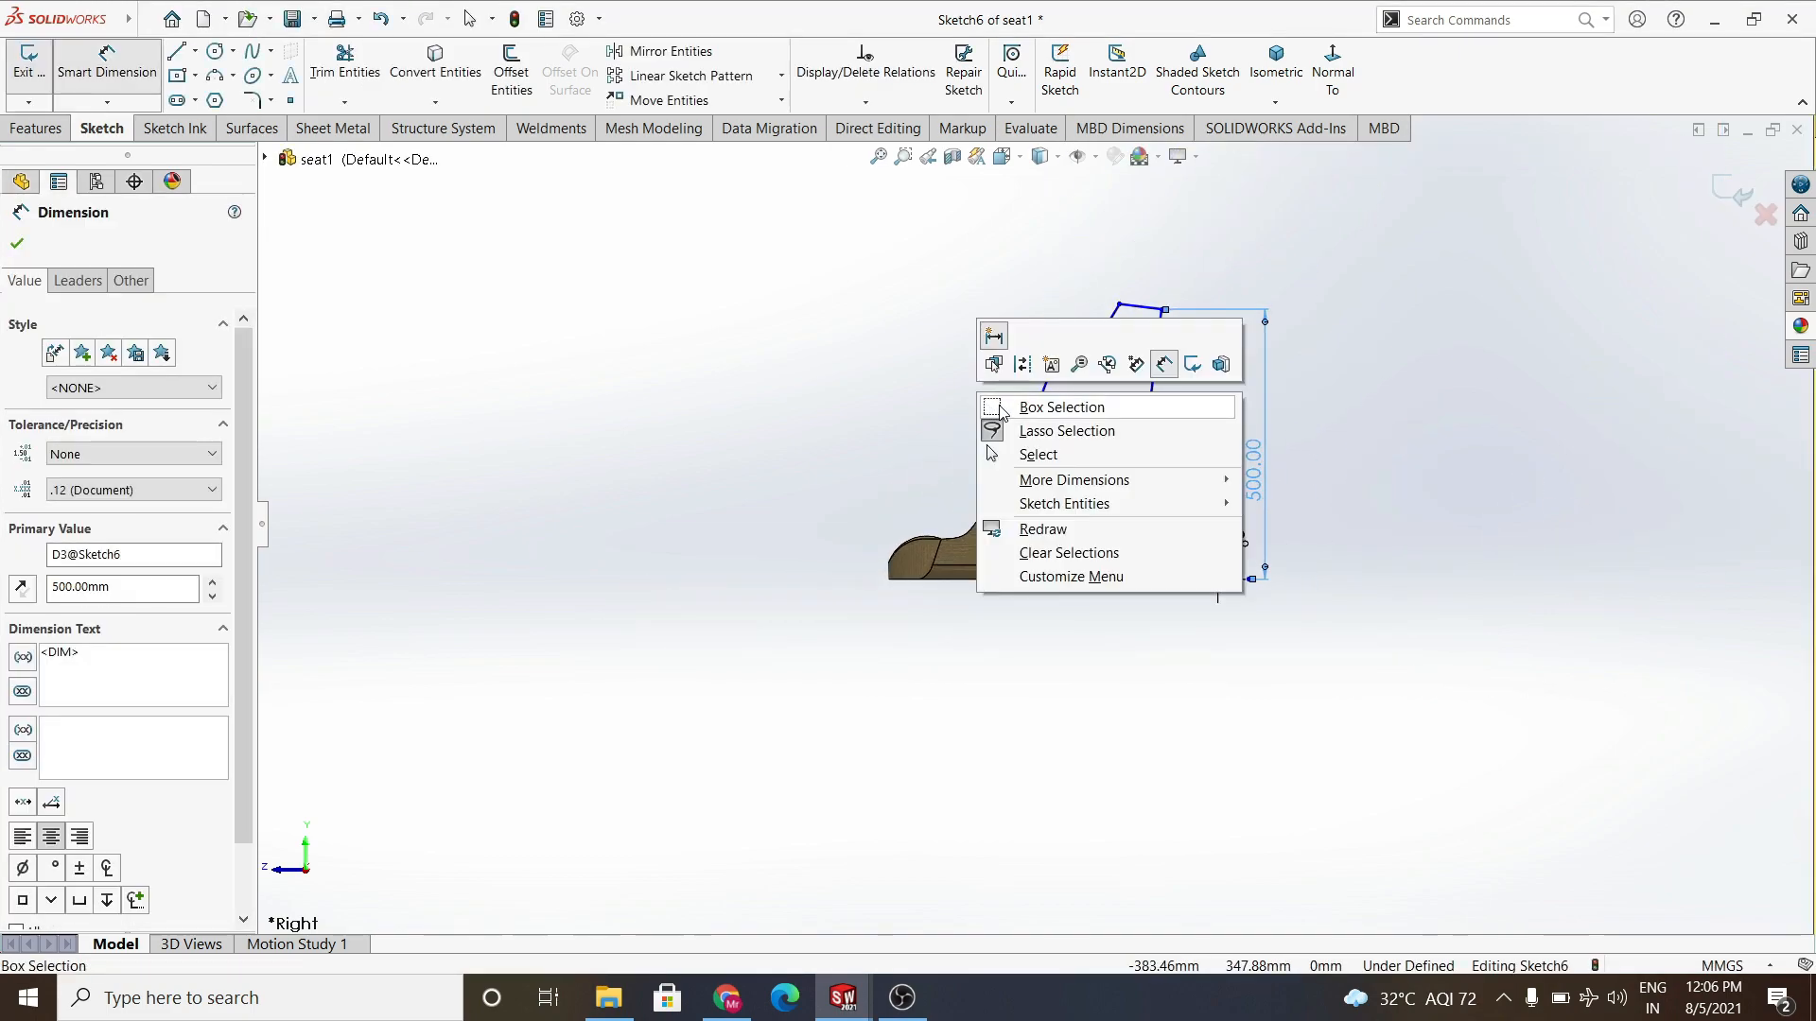
{"action": "left_click", "coordinate": [1025, 454]}
Make the front arc tangent to the upper slanted front line.
{"action": "scroll", "coordinate": [1101, 327], "scroll_direction": "down", "scroll_amount": 3}
{"action": "left_click", "coordinate": [1072, 371]}
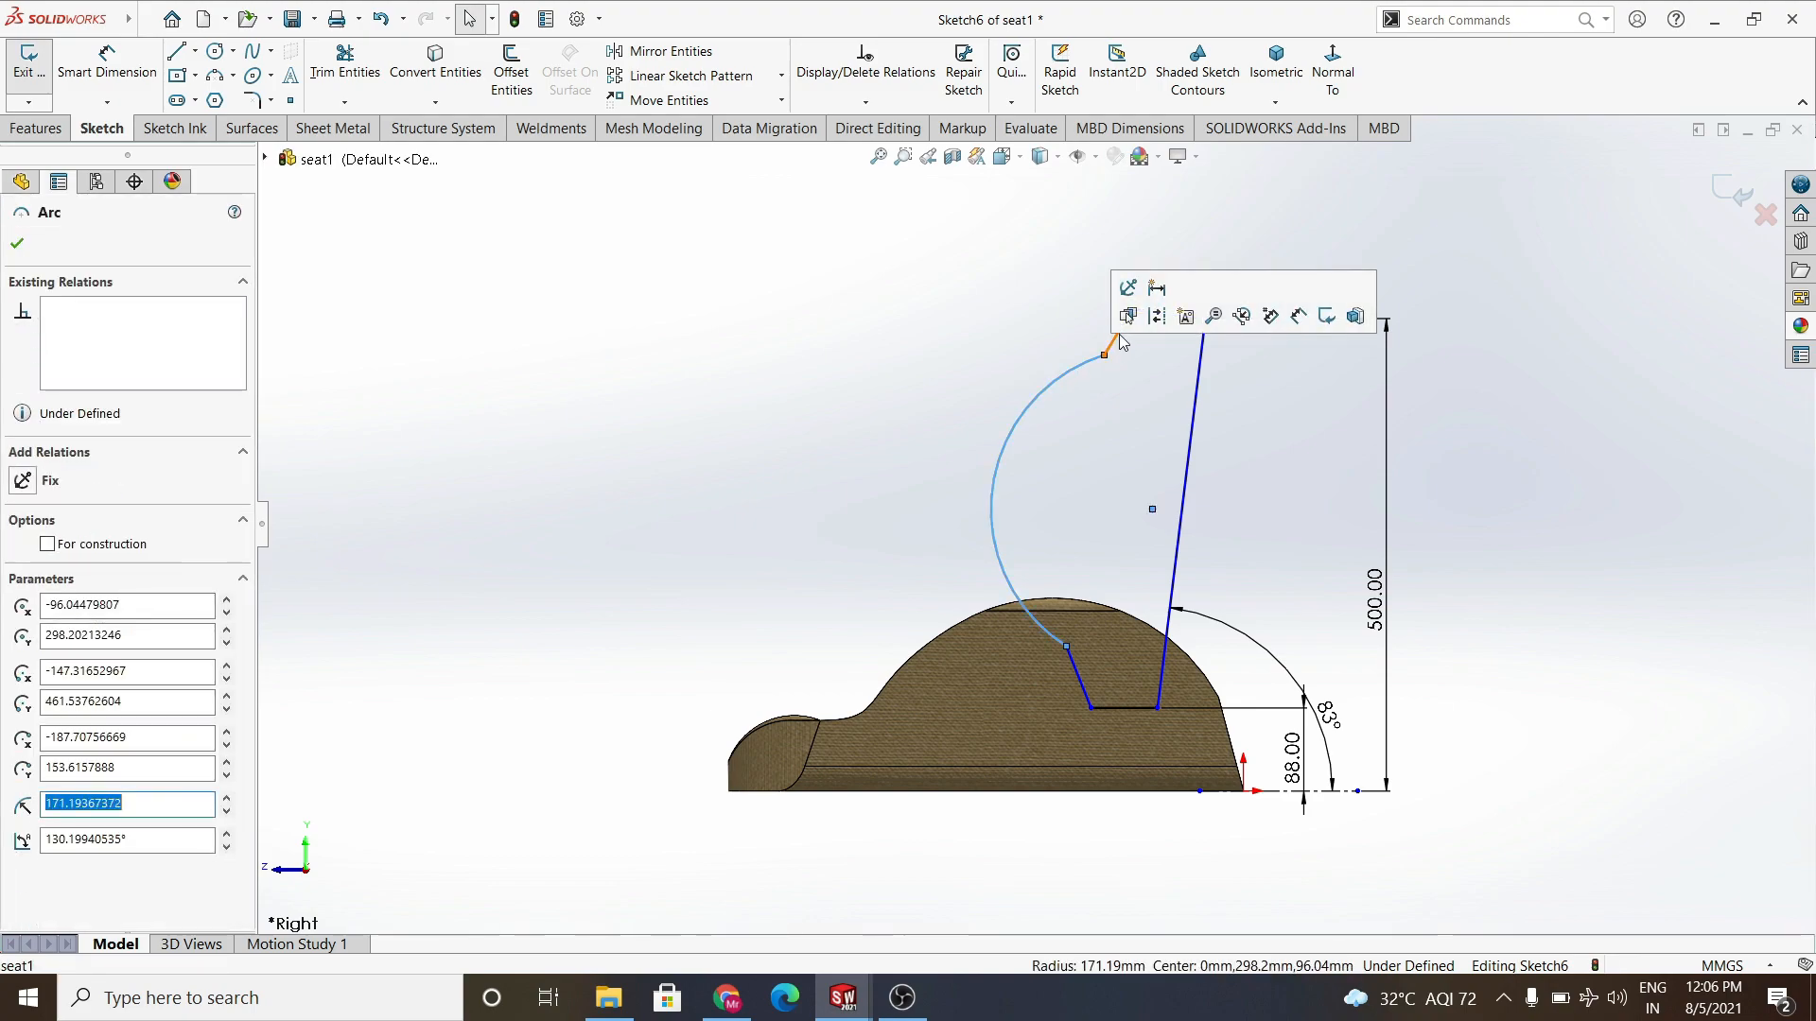
{"action": "left_click", "coordinate": [1120, 335], "text": "ctrl"}
{"action": "right_click", "coordinate": [744, 340]}
{"action": "left_click", "coordinate": [744, 338]}
{"action": "left_click", "coordinate": [745, 338]}
{"action": "left_click", "coordinate": [1012, 431]}
{"action": "left_click", "coordinate": [1118, 333], "text": "ctrl"}
{"action": "left_click", "coordinate": [1165, 251]}
Make the front arc tangent to the lower slanted front line as well.
{"action": "left_click", "coordinate": [1069, 655]}
{"action": "left_click", "coordinate": [936, 562]}
{"action": "left_click", "coordinate": [1022, 539]}
{"action": "left_click", "coordinate": [1078, 676], "text": "ctrl"}
{"action": "left_click", "coordinate": [1122, 577]}
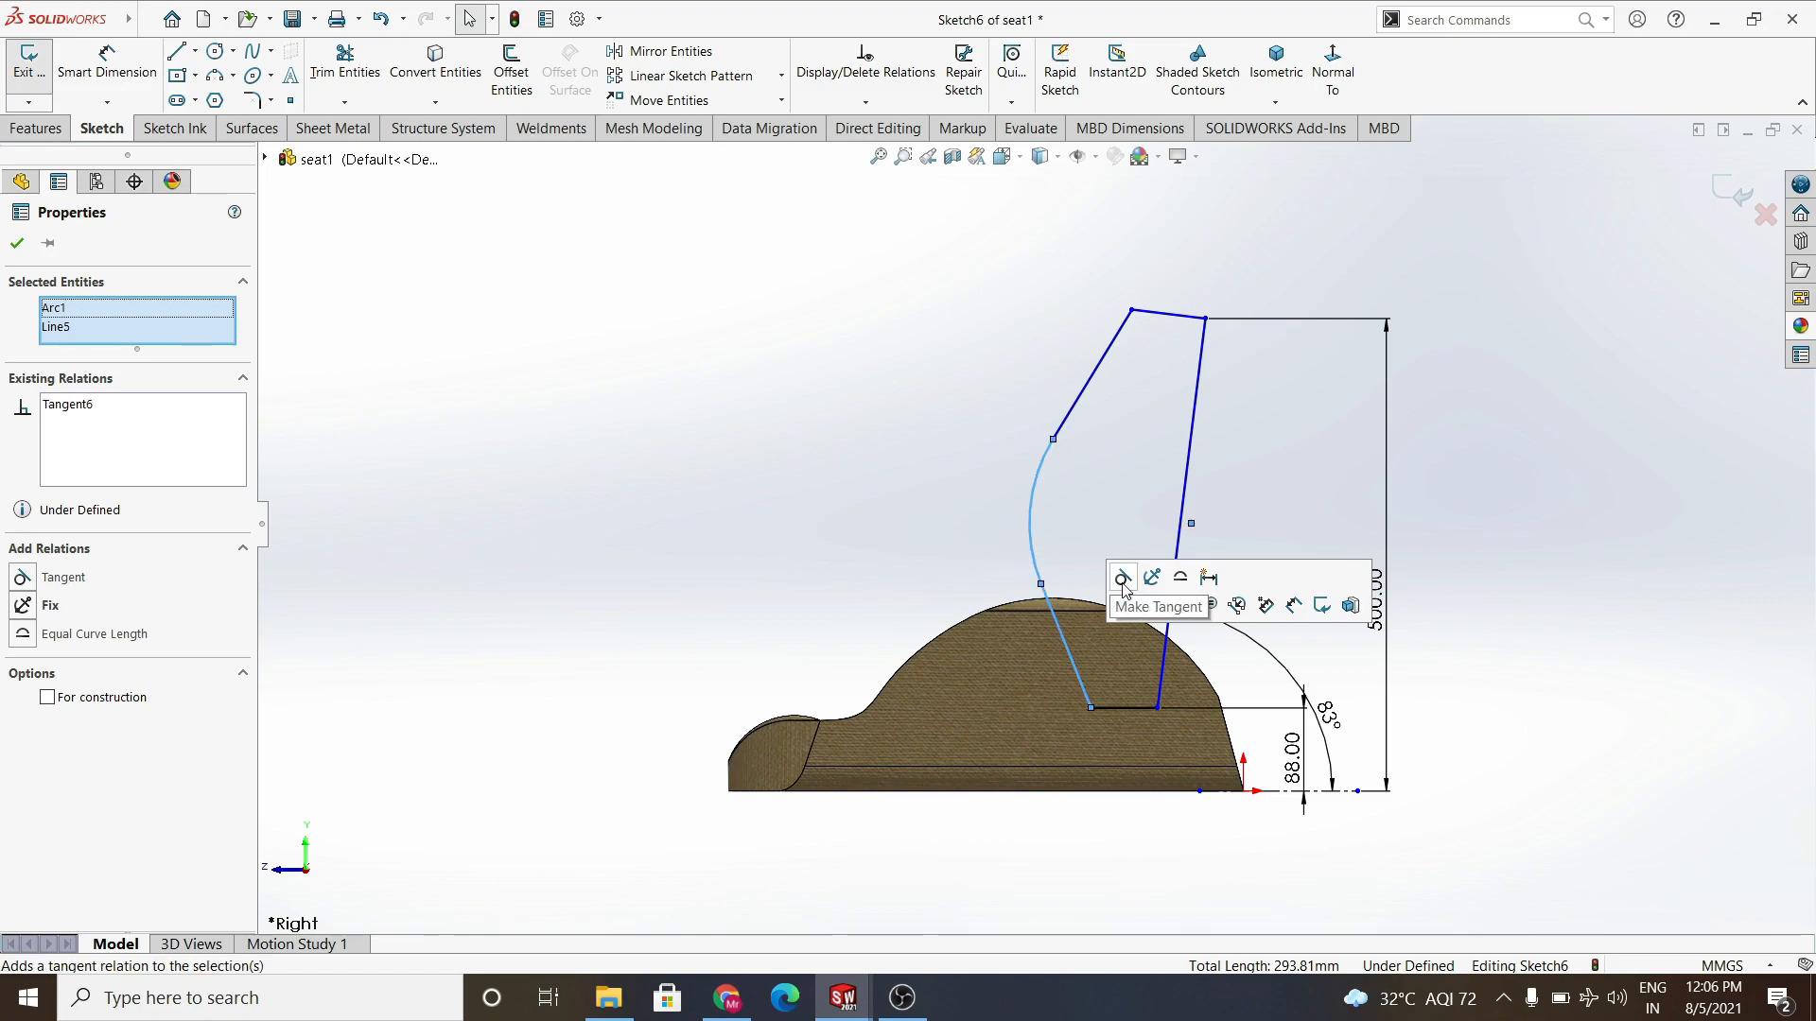
{"action": "left_click", "coordinate": [820, 522]}
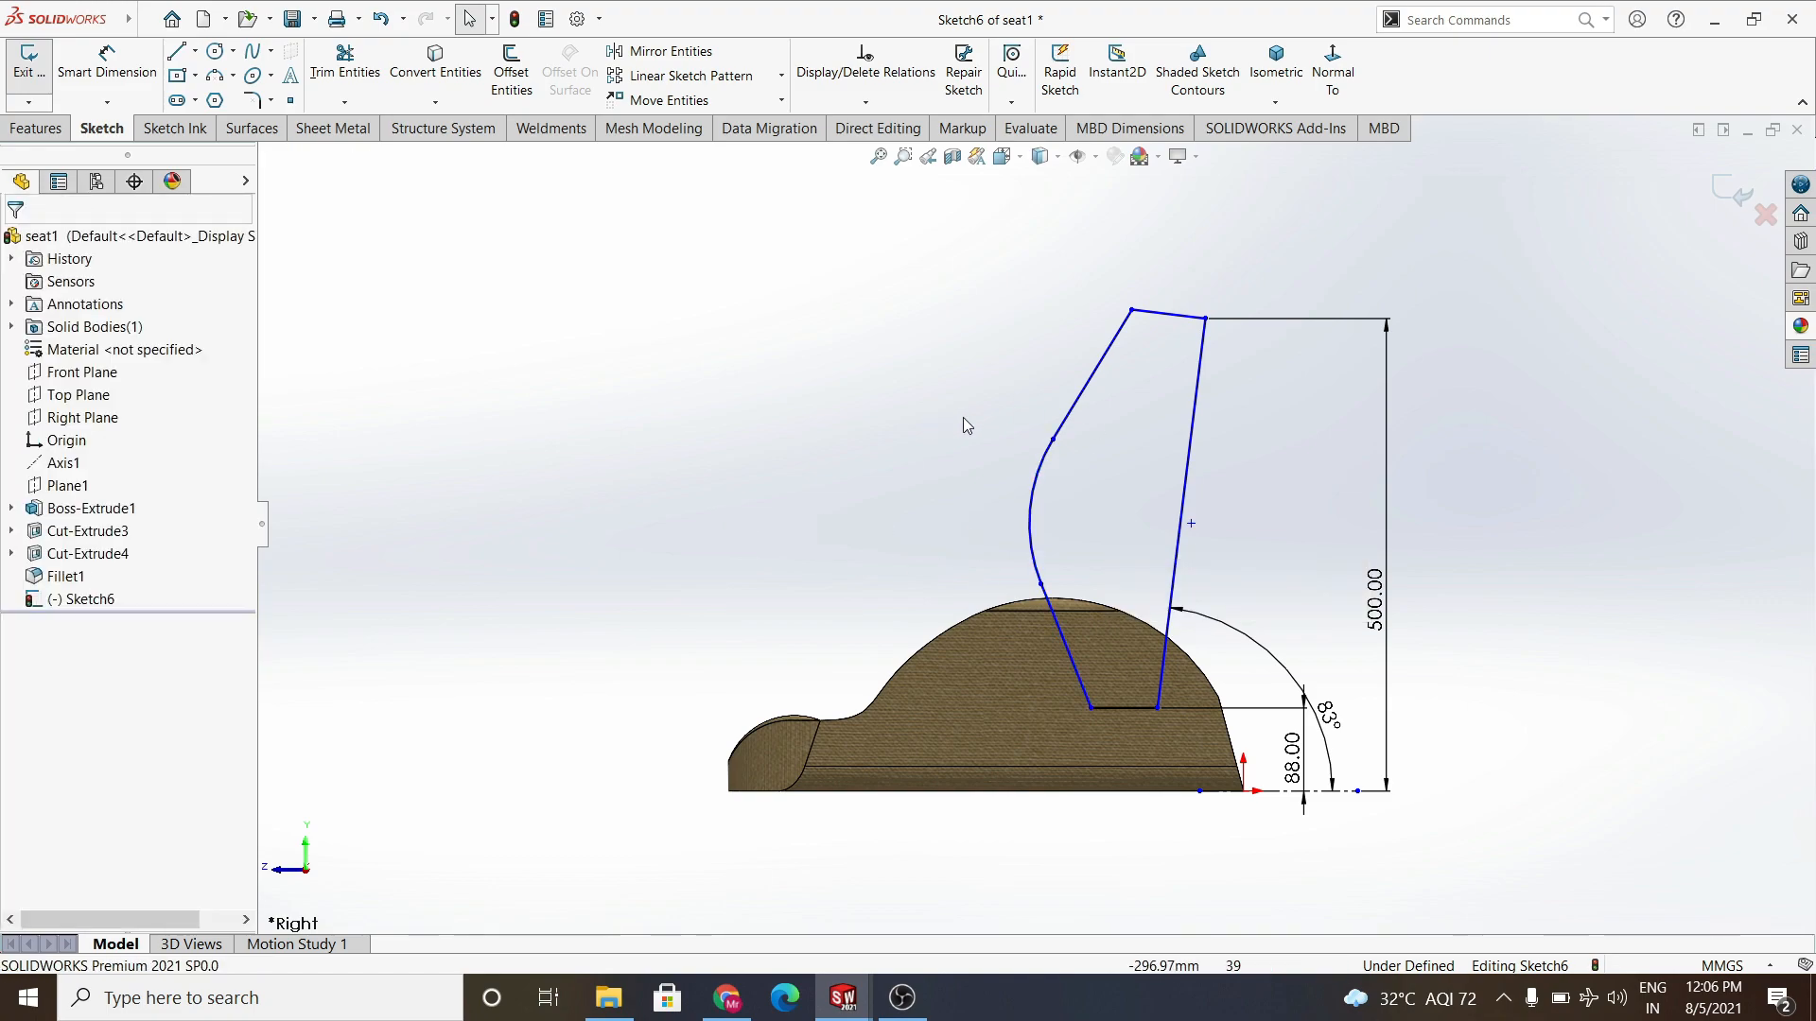
Dimension the horizontal distance between the back line's lower endpoint and the origin as 50 mm.
{"action": "middle_click_drag", "start_coordinate": [1051, 508], "coordinate": [1261, 475]}
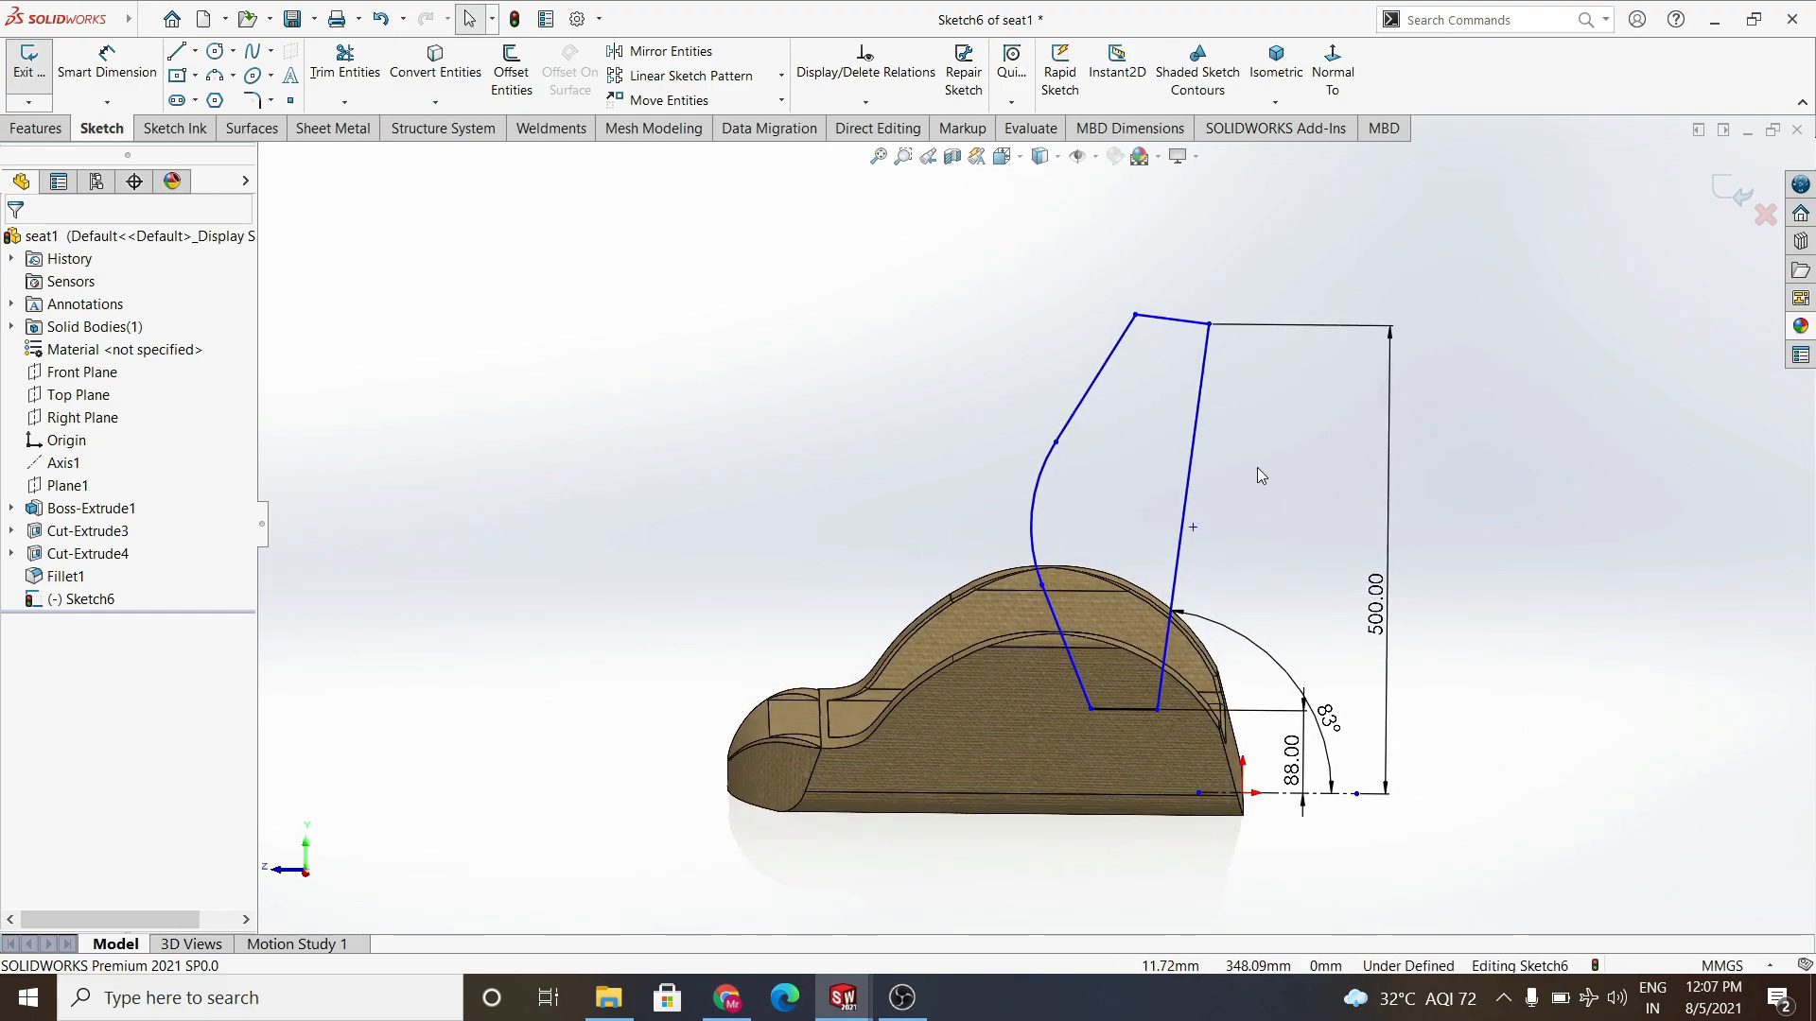
{"action": "left_click", "coordinate": [106, 61]}
{"action": "scroll", "coordinate": [1182, 733], "scroll_direction": "down", "scroll_amount": 5}
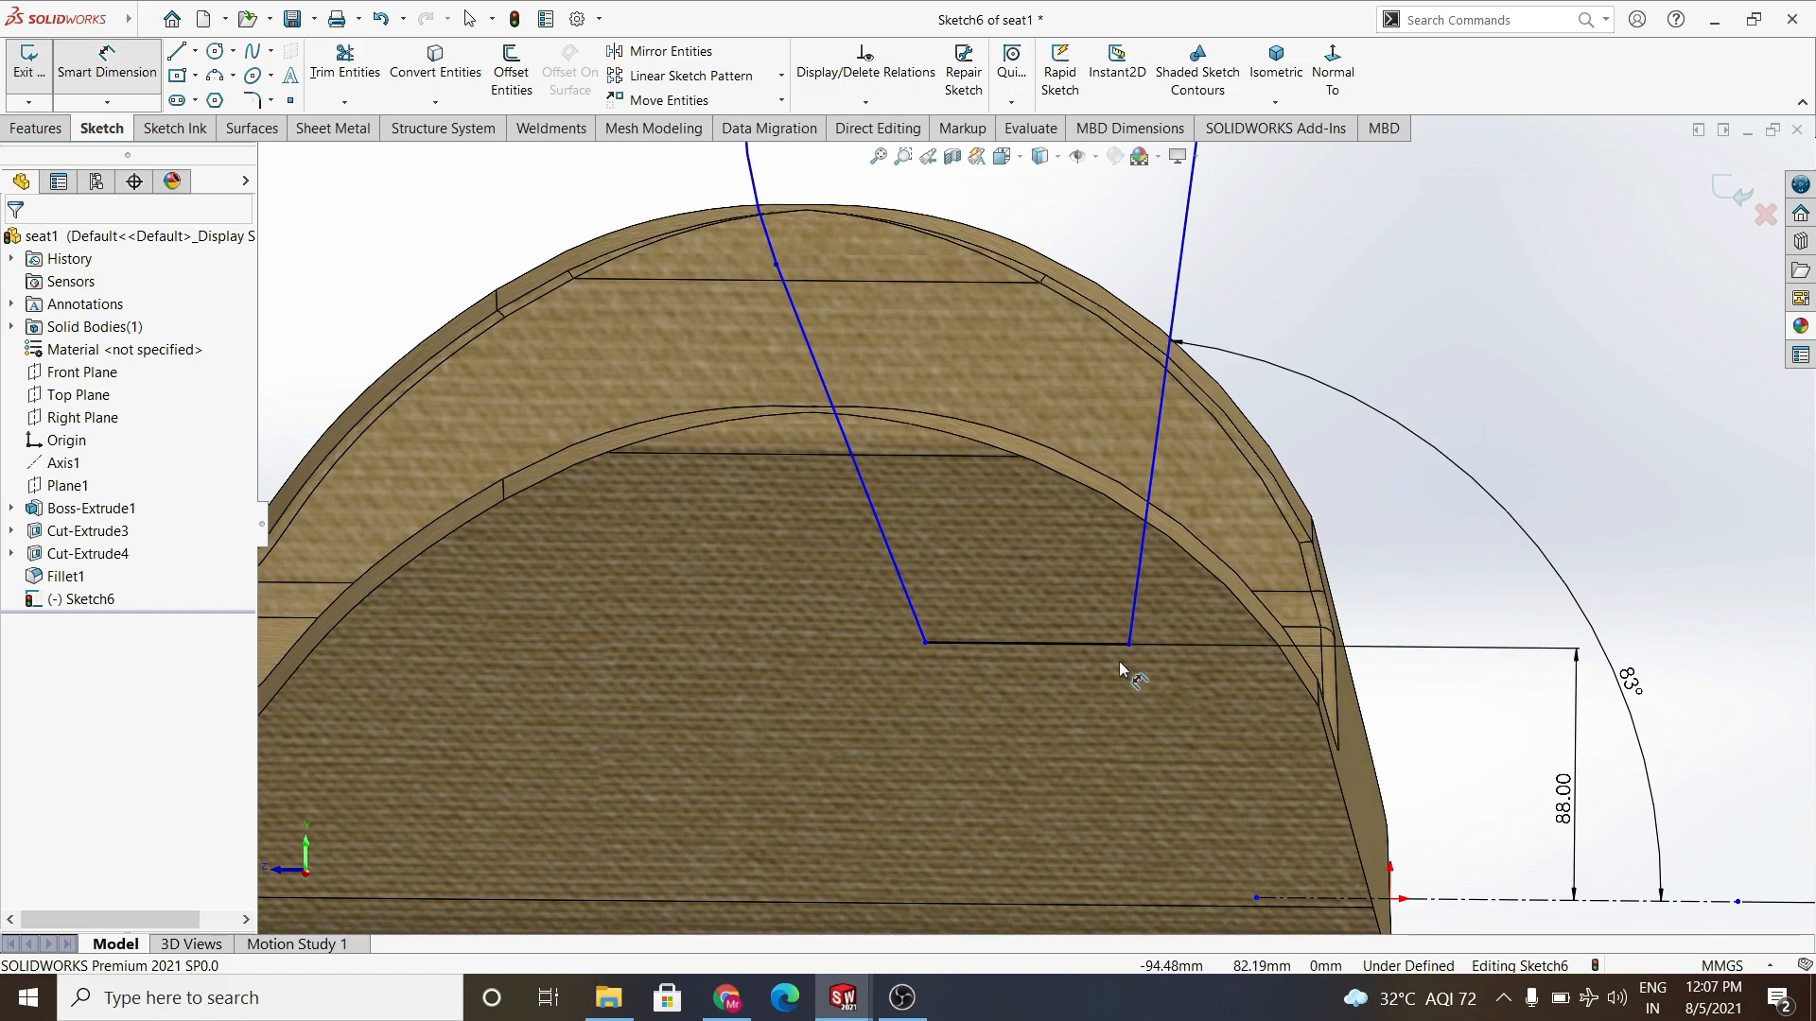
{"action": "left_click", "coordinate": [1129, 646]}
{"action": "scroll", "coordinate": [1154, 681], "scroll_direction": "up", "scroll_amount": 4}
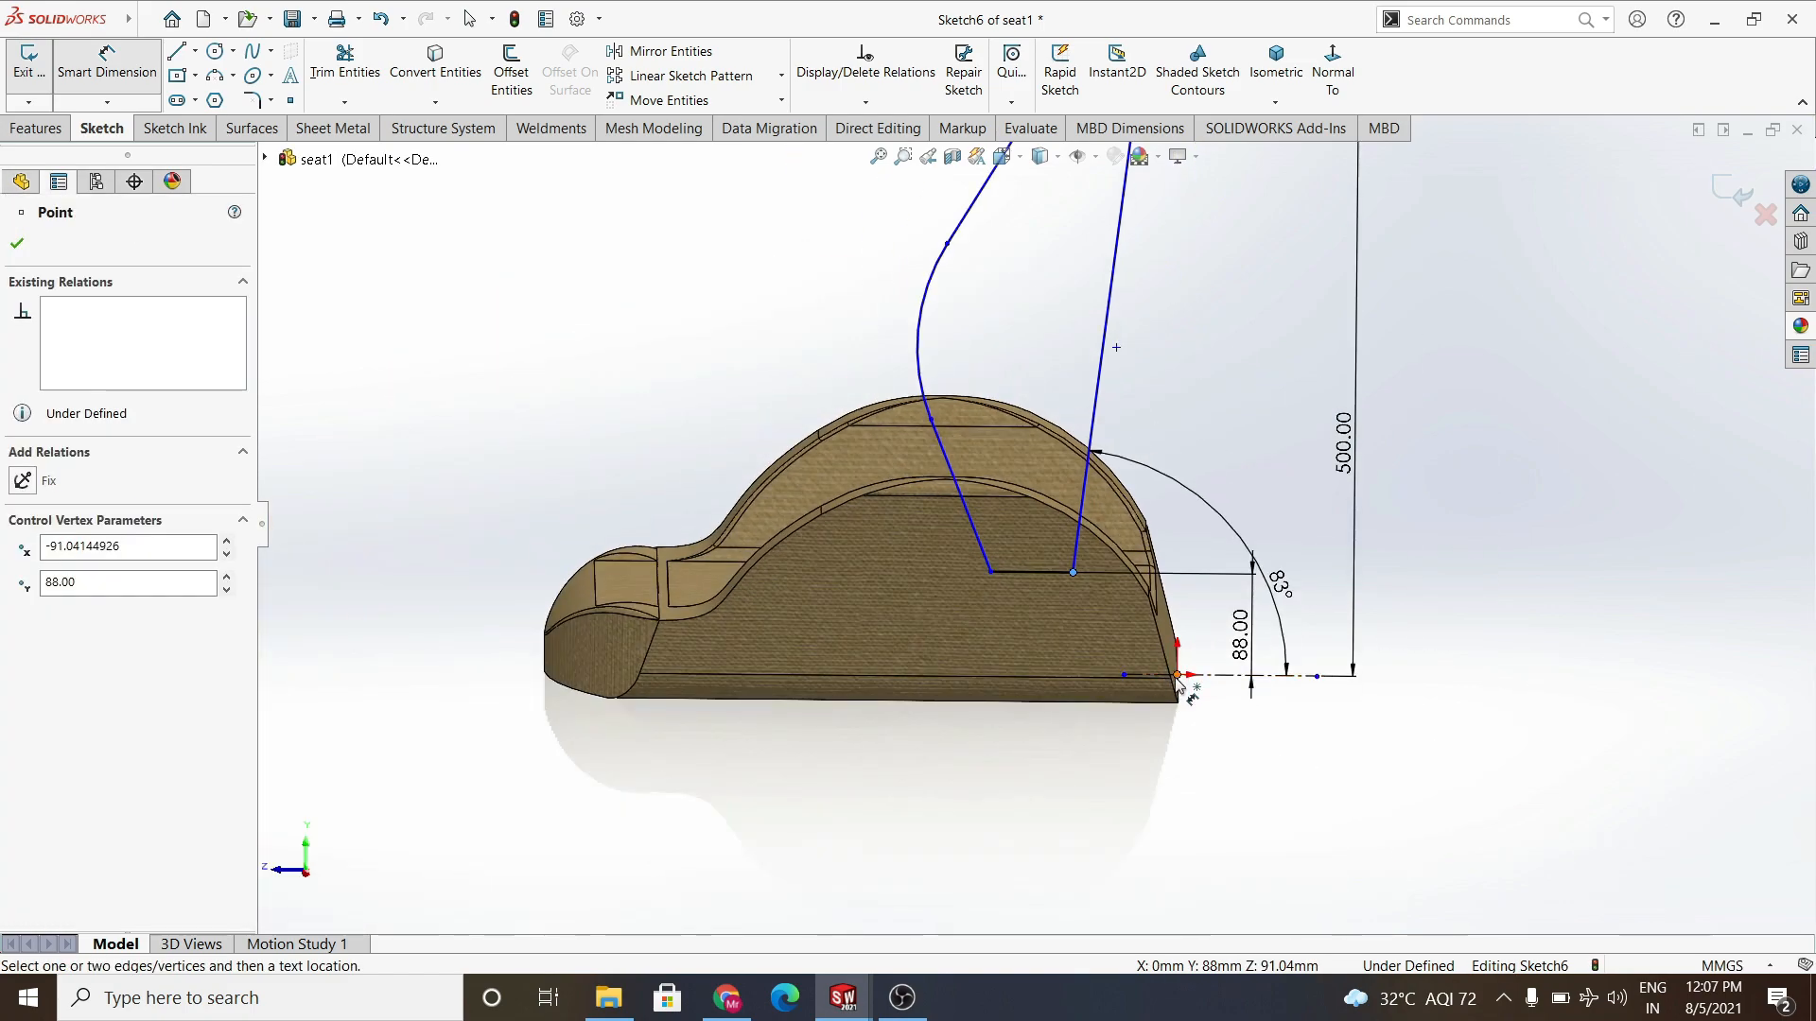
{"action": "left_click", "coordinate": [1177, 677]}
{"action": "left_click", "coordinate": [1121, 782]}
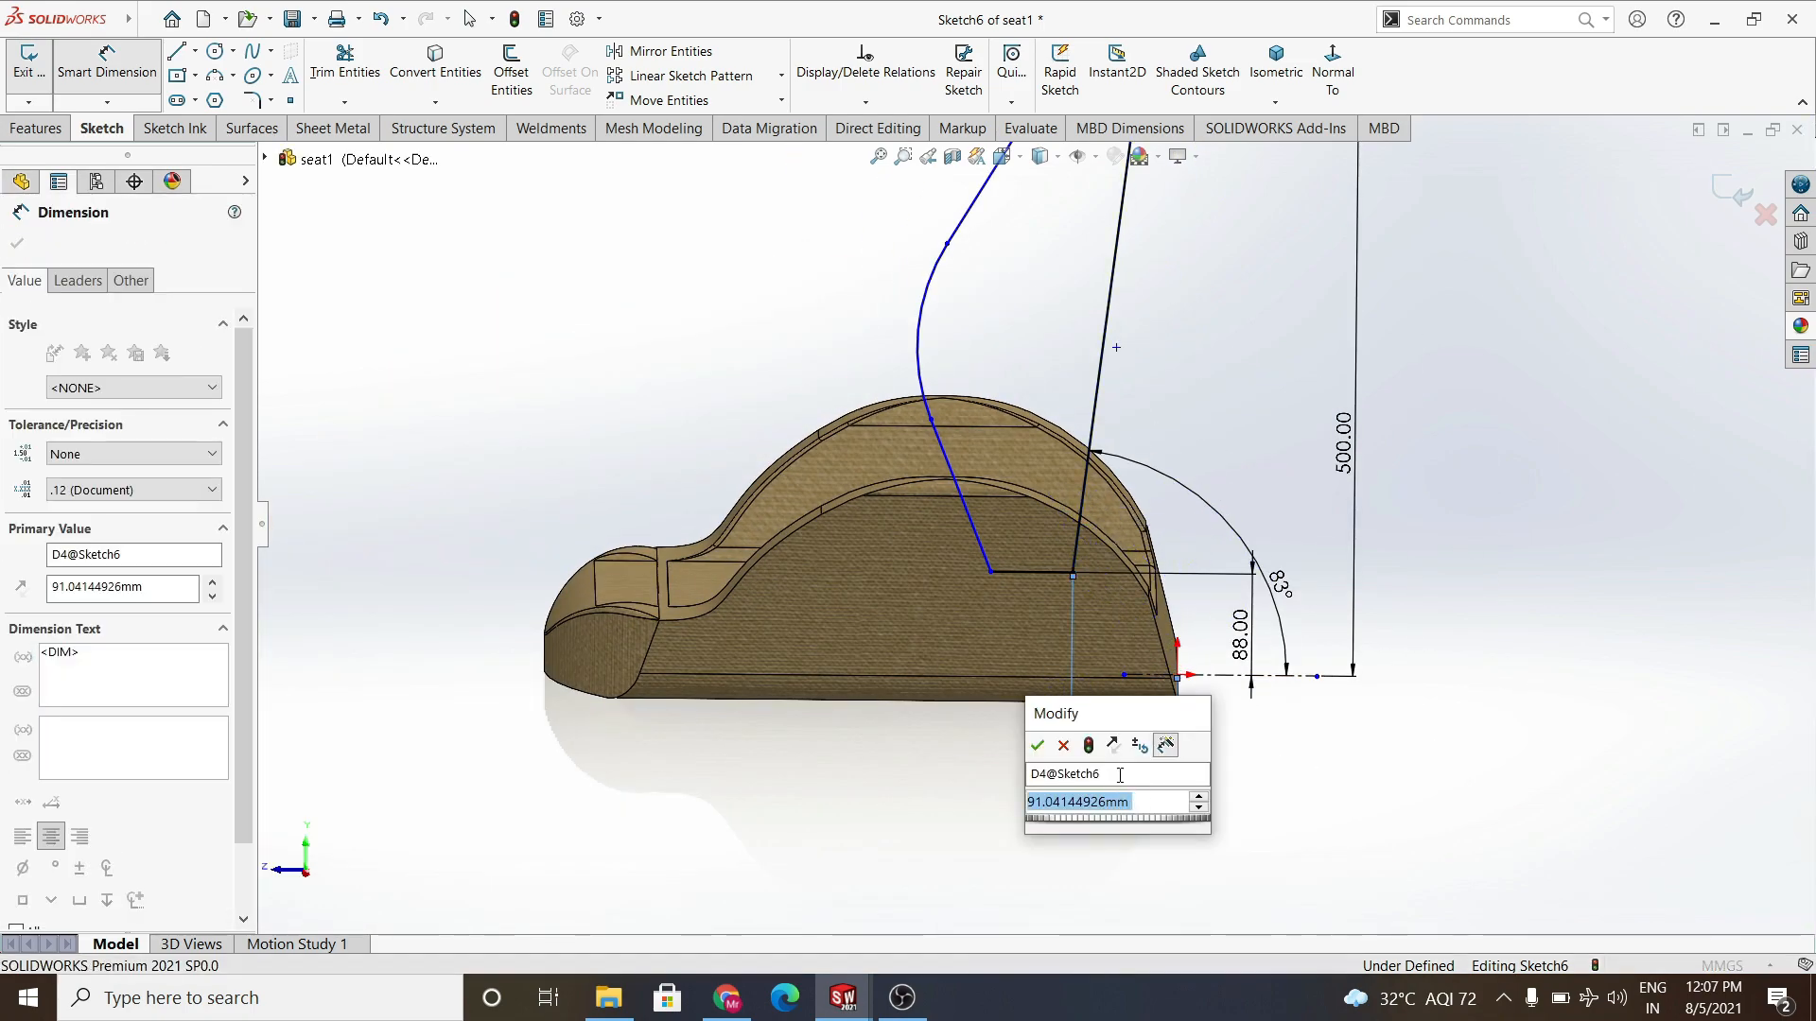
{"action": "key", "text": "Return"}
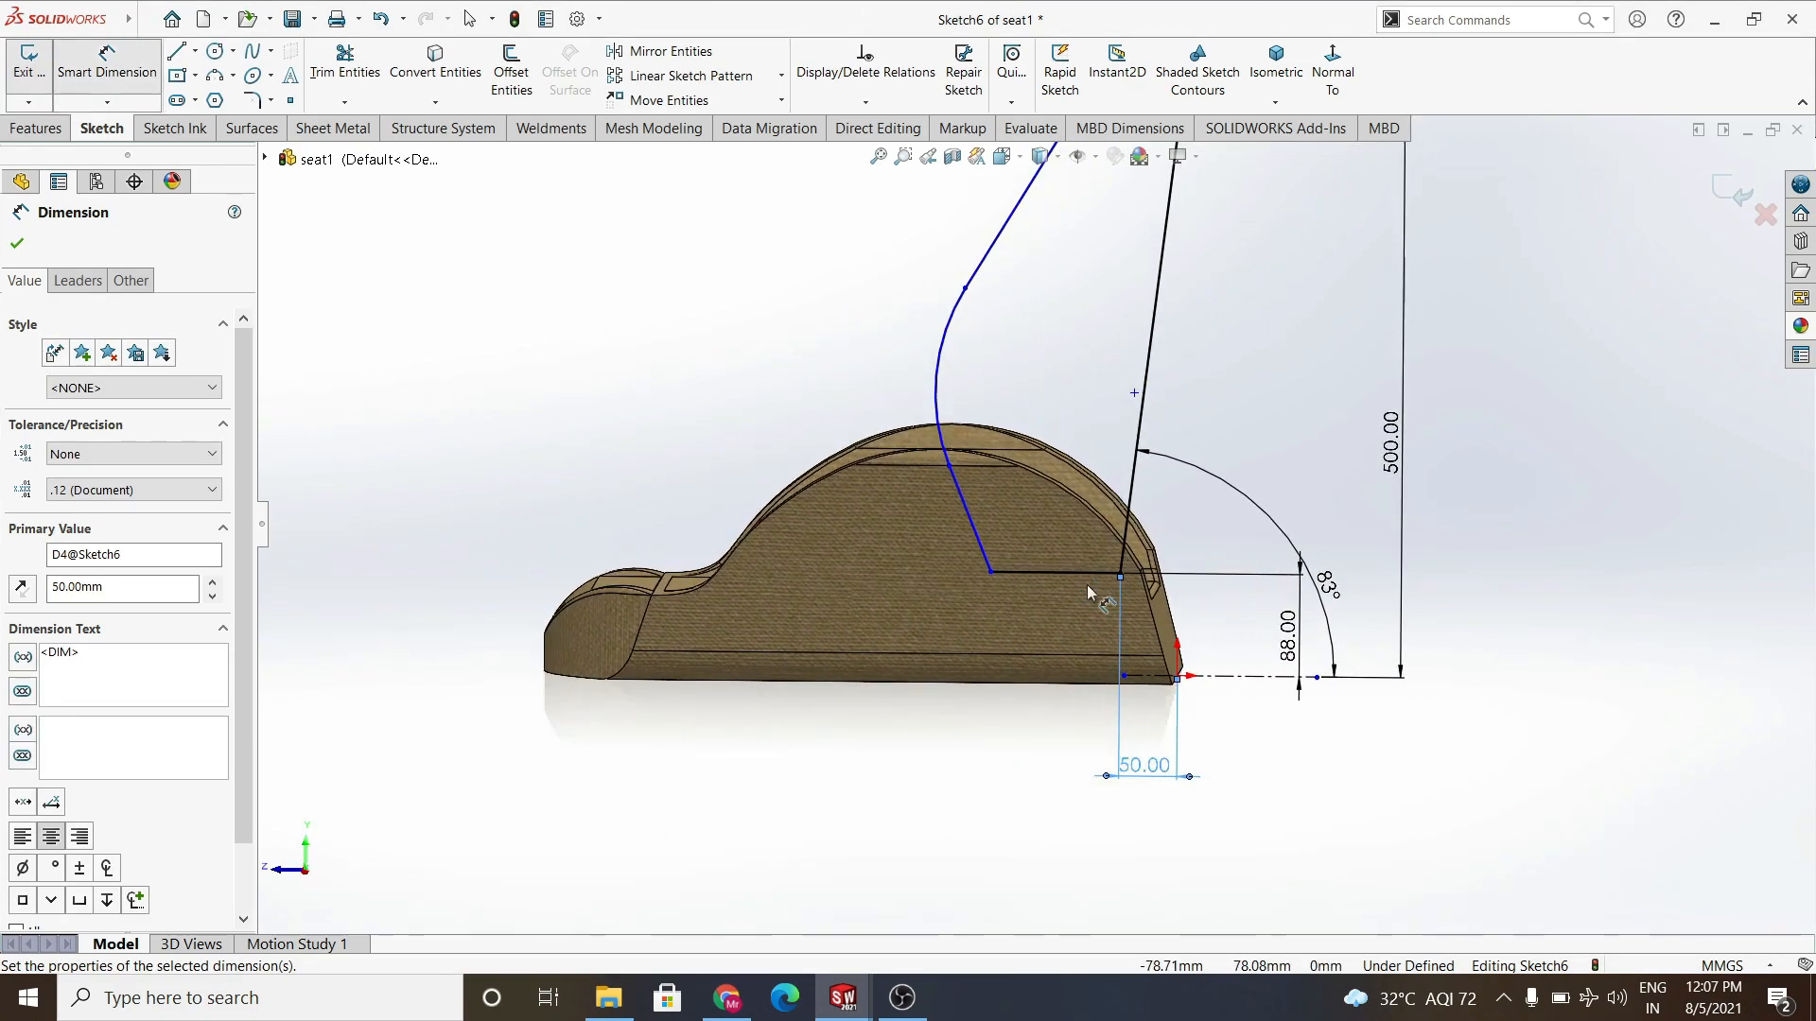
Reshape the backrest's front by moving the arc's upper end and the profile's lower front corner toward the back line.
{"action": "scroll", "coordinate": [1051, 532], "scroll_direction": "up", "scroll_amount": 2}
{"action": "left_click_drag", "start_coordinate": [990, 322], "coordinate": [1023, 315]}
{"action": "left_click_drag", "start_coordinate": [1010, 571], "coordinate": [1048, 566]}
{"action": "left_click", "coordinate": [1053, 503]}
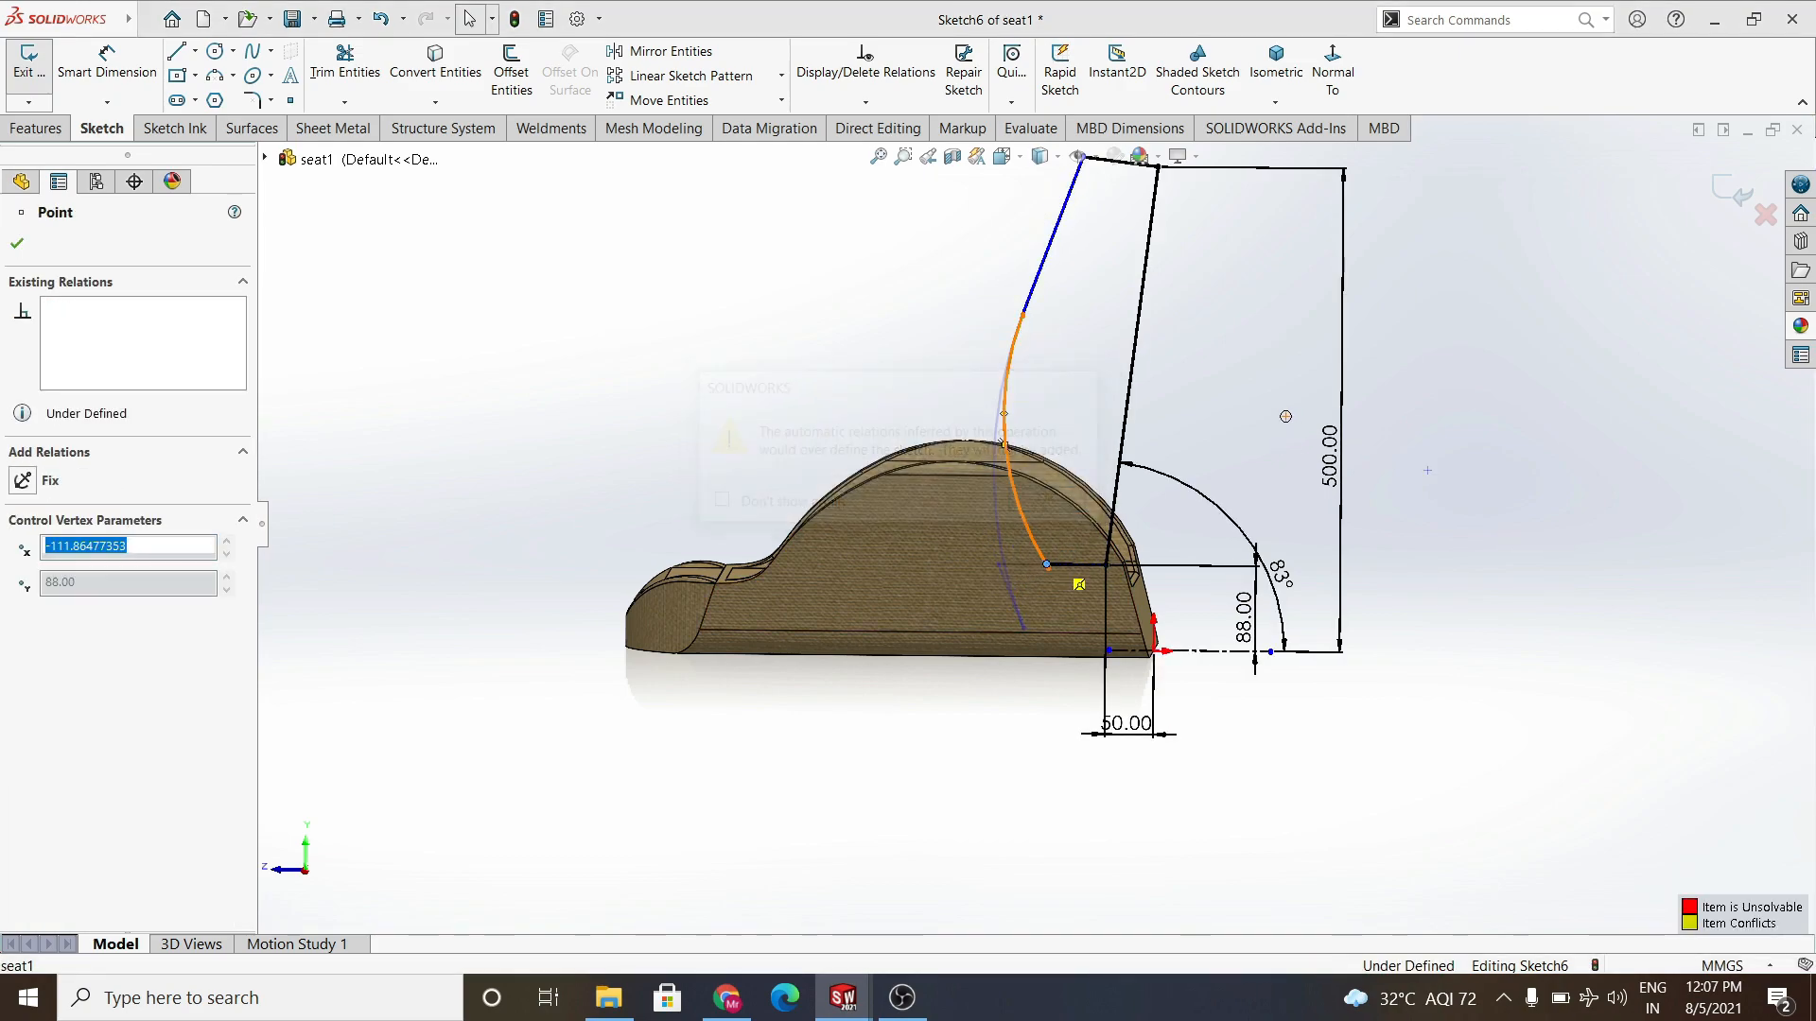
{"action": "left_click", "coordinate": [694, 331]}
Move the arc's lower endpoint away from the bottom line to about 162 mm above the base, restoring the lower slanted line.
{"action": "scroll", "coordinate": [1041, 487], "scroll_direction": "down", "scroll_amount": 5}
{"action": "left_click", "coordinate": [1064, 666]}
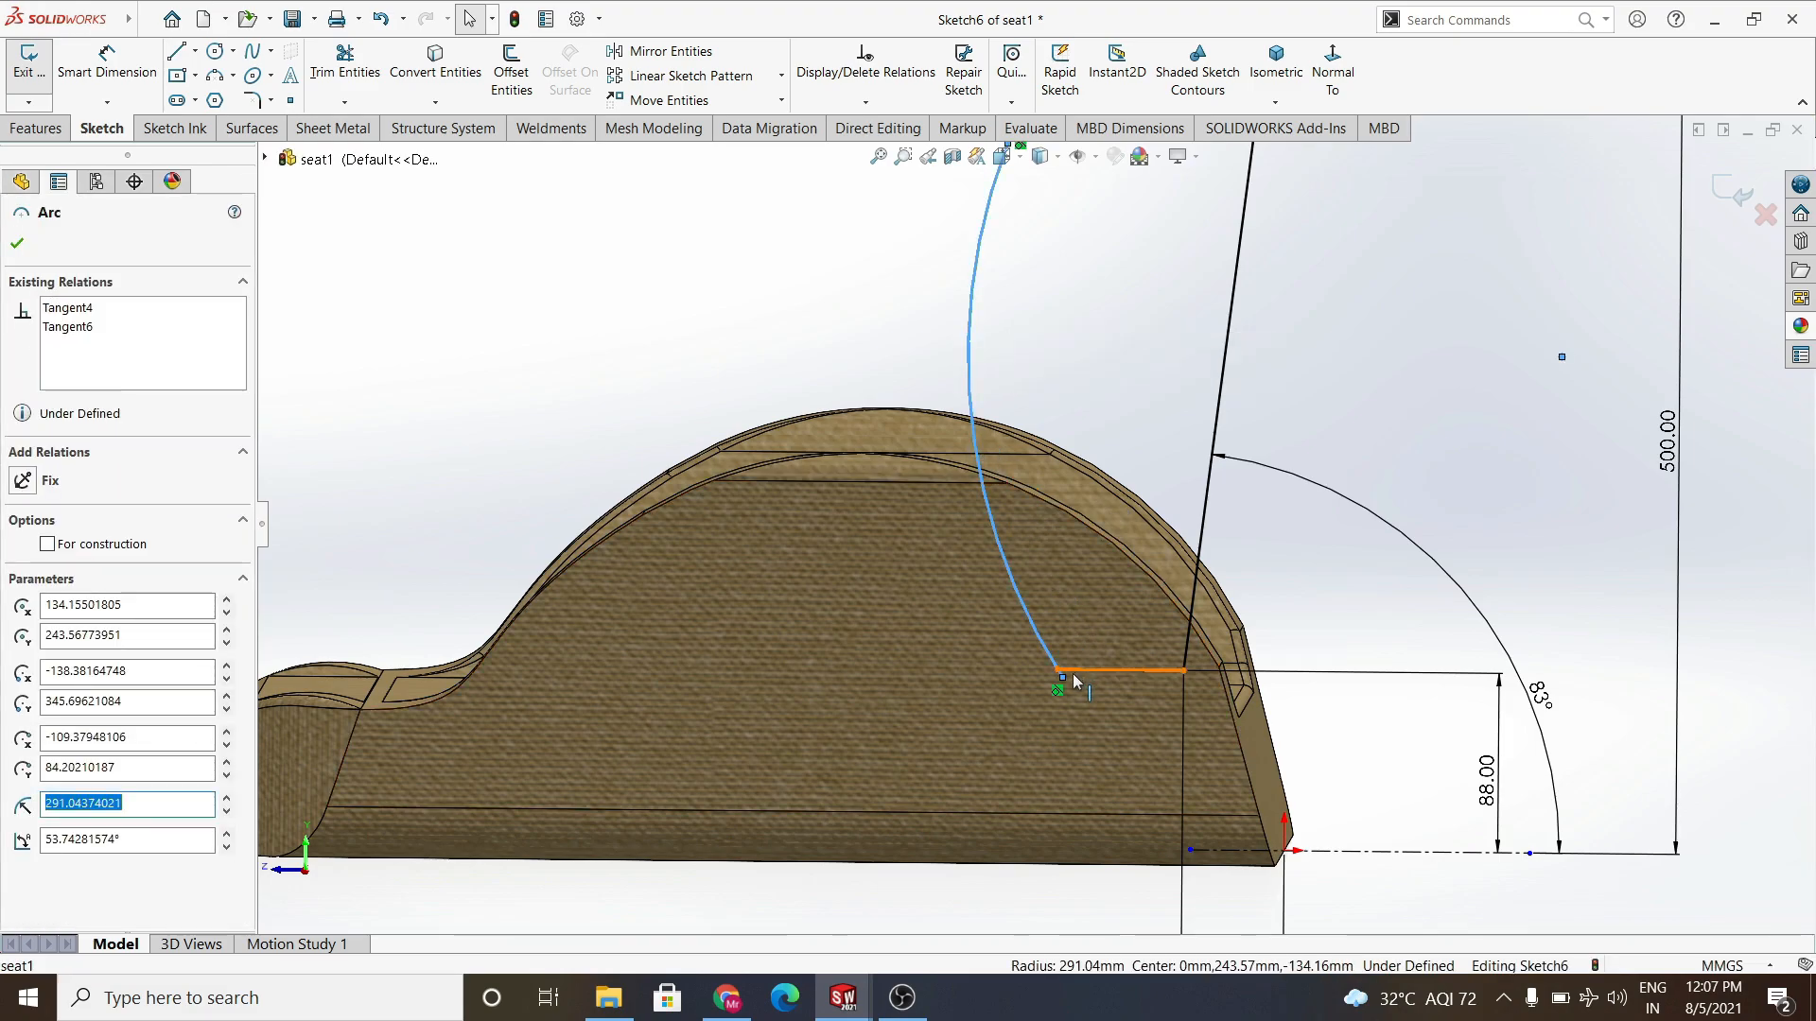
{"action": "scroll", "coordinate": [1041, 629], "scroll_direction": "down", "scroll_amount": 3}
{"action": "left_click_drag", "start_coordinate": [1025, 623], "coordinate": [869, 219]}
{"action": "scroll", "coordinate": [1146, 643], "scroll_direction": "up", "scroll_amount": 8}
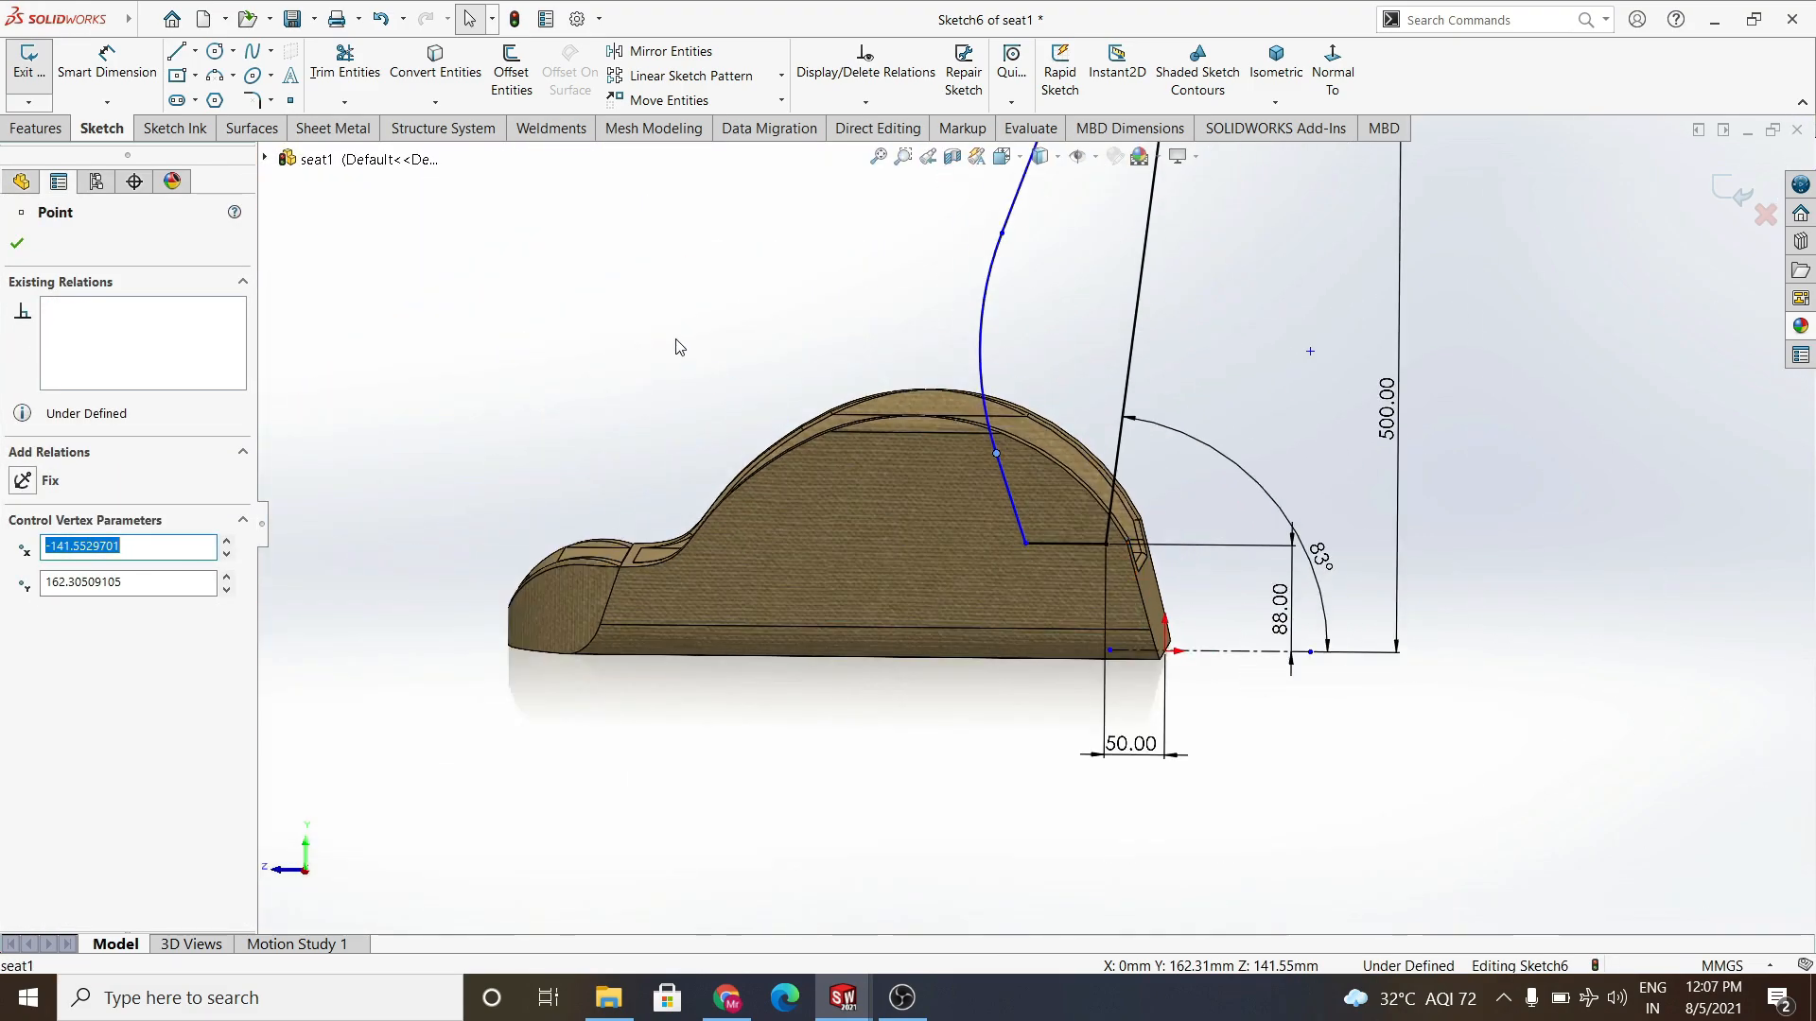
{"action": "key", "text": "Escape"}
{"action": "middle_click_drag", "start_coordinate": [967, 497], "coordinate": [1070, 520]}
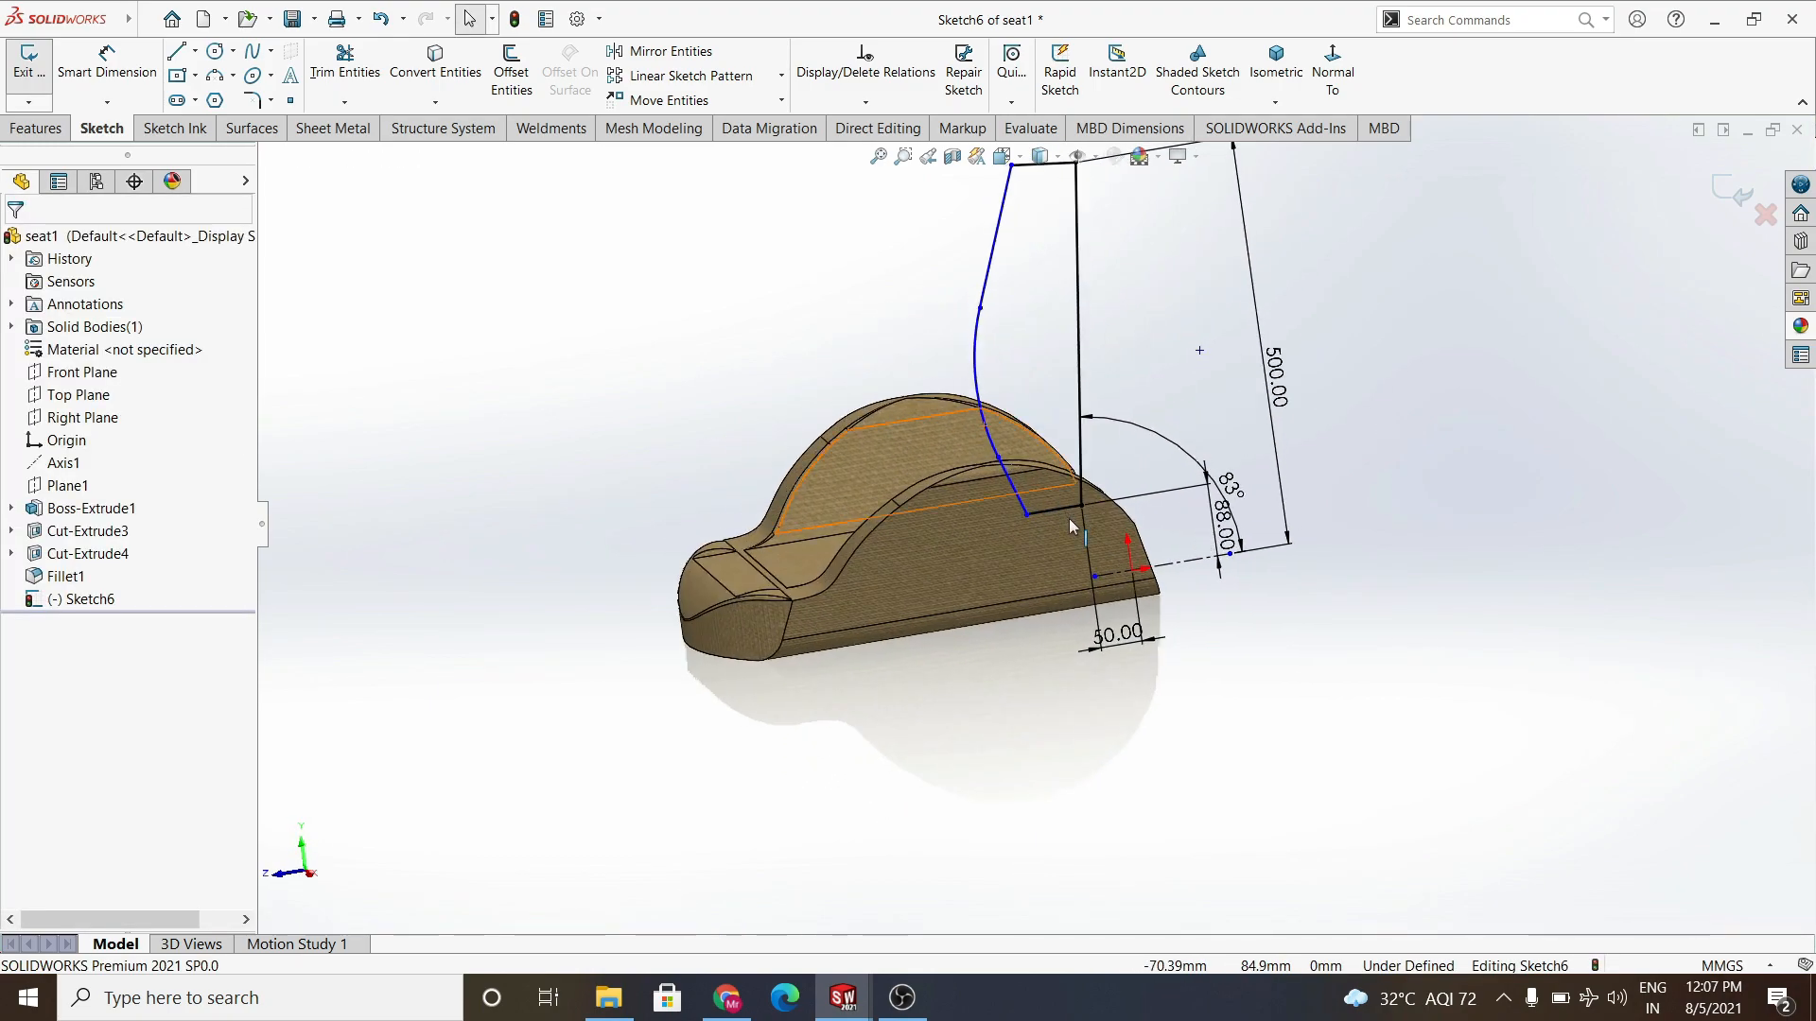
Extrude the backrest profile in the first direction up to the inner face of one side bolster of the seat.
{"action": "left_click", "coordinate": [29, 85]}
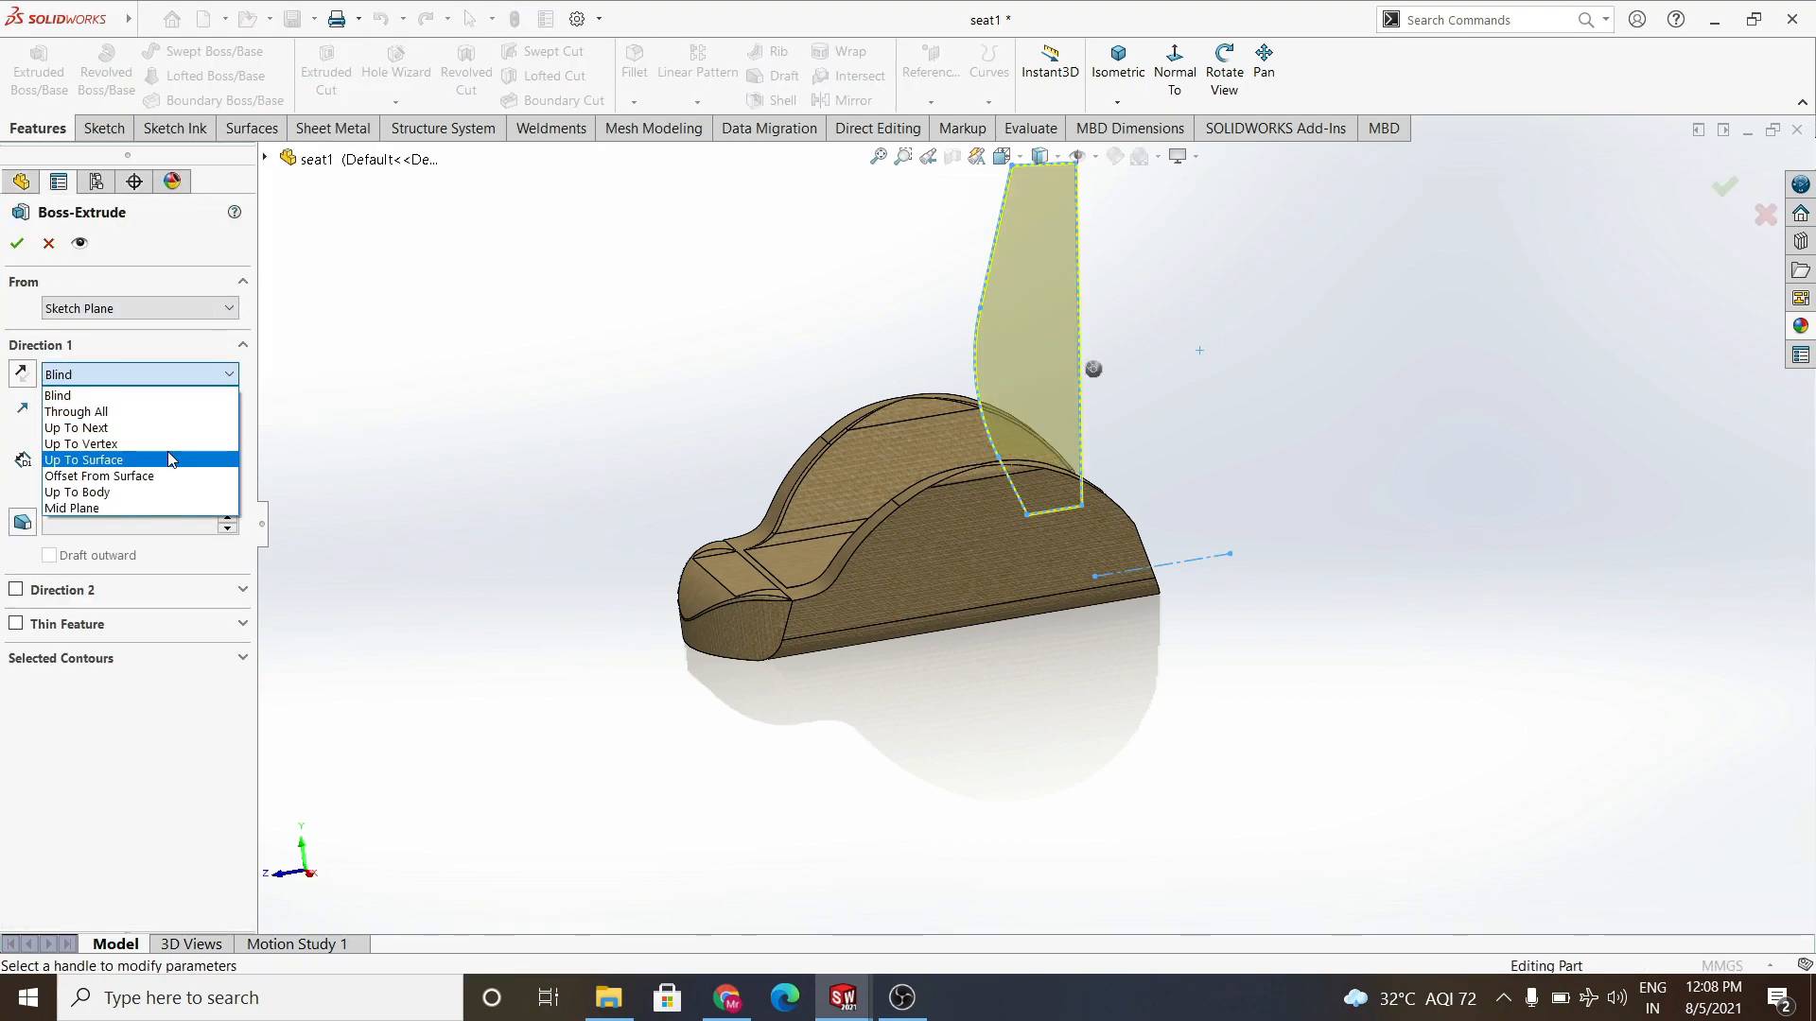
{"action": "left_click", "coordinate": [176, 458]}
{"action": "middle_click_drag", "start_coordinate": [879, 511], "coordinate": [1013, 620]}
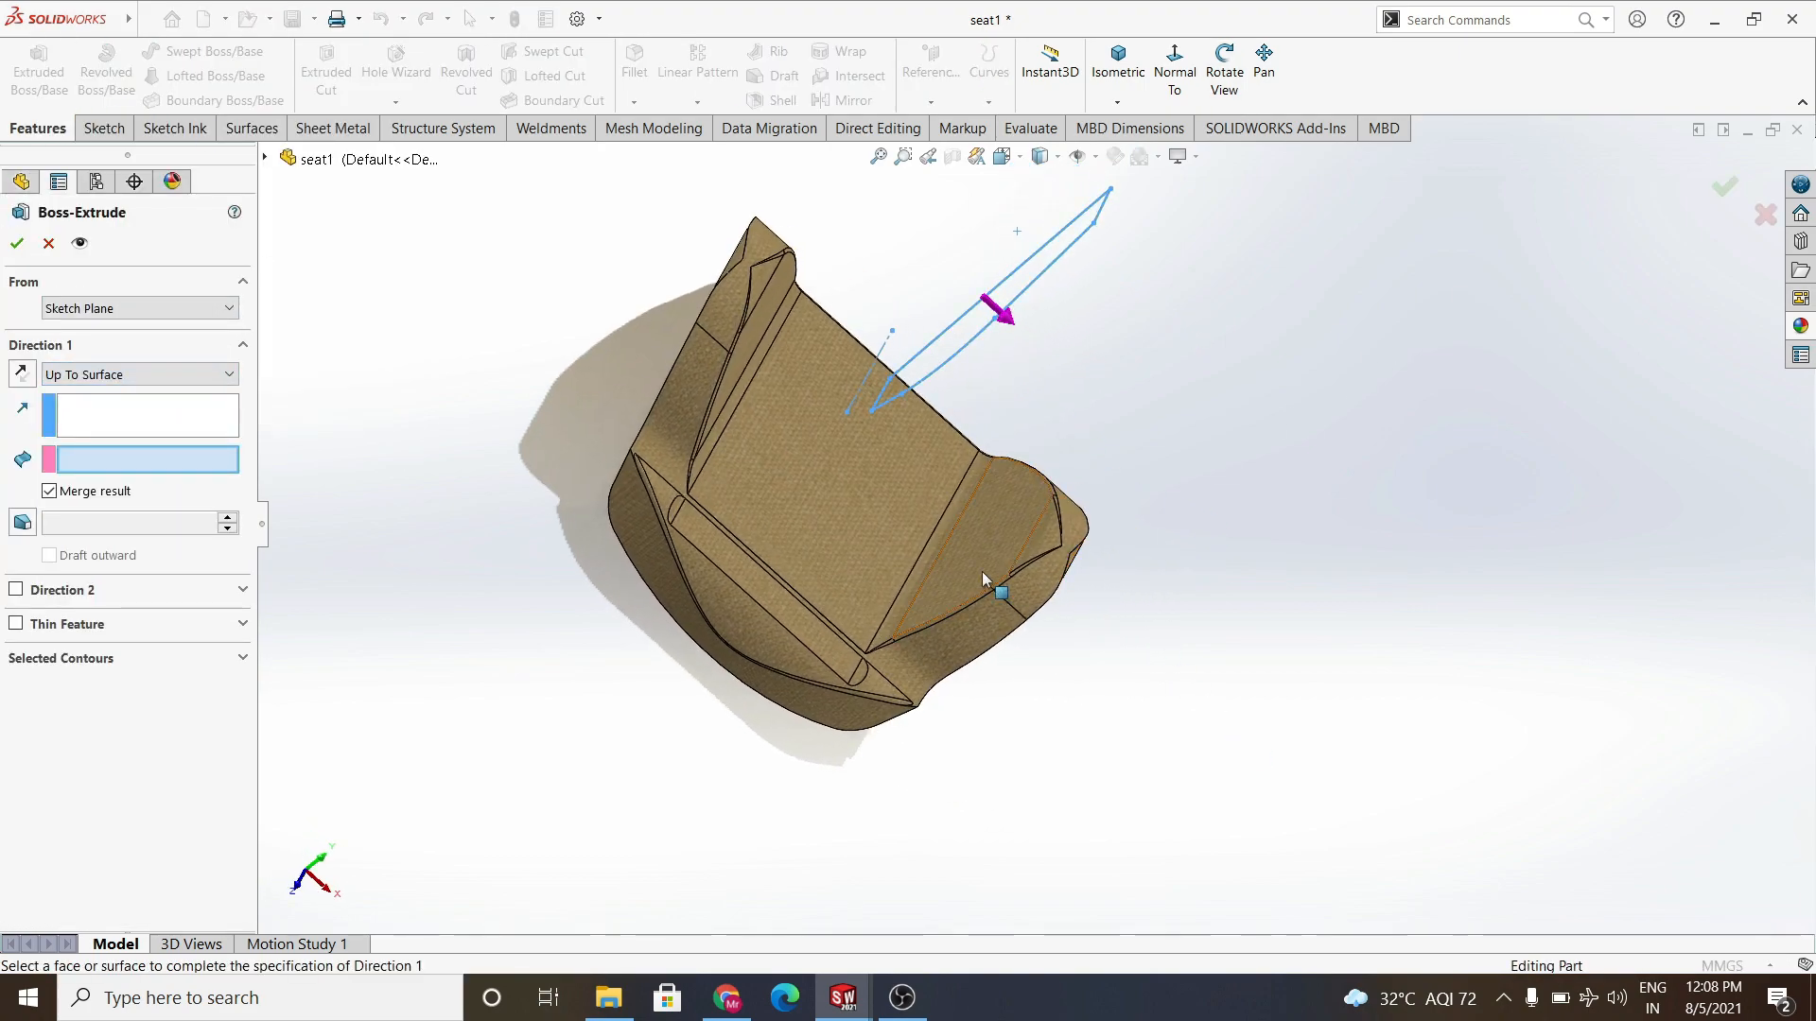
{"action": "left_click", "coordinate": [995, 565]}
{"action": "middle_click_drag", "start_coordinate": [1204, 570], "coordinate": [940, 441]}
Extend the extrusion in a second direction up to the opposite side bolster's inner face and complete the merged boss.
{"action": "left_click", "coordinate": [151, 592]}
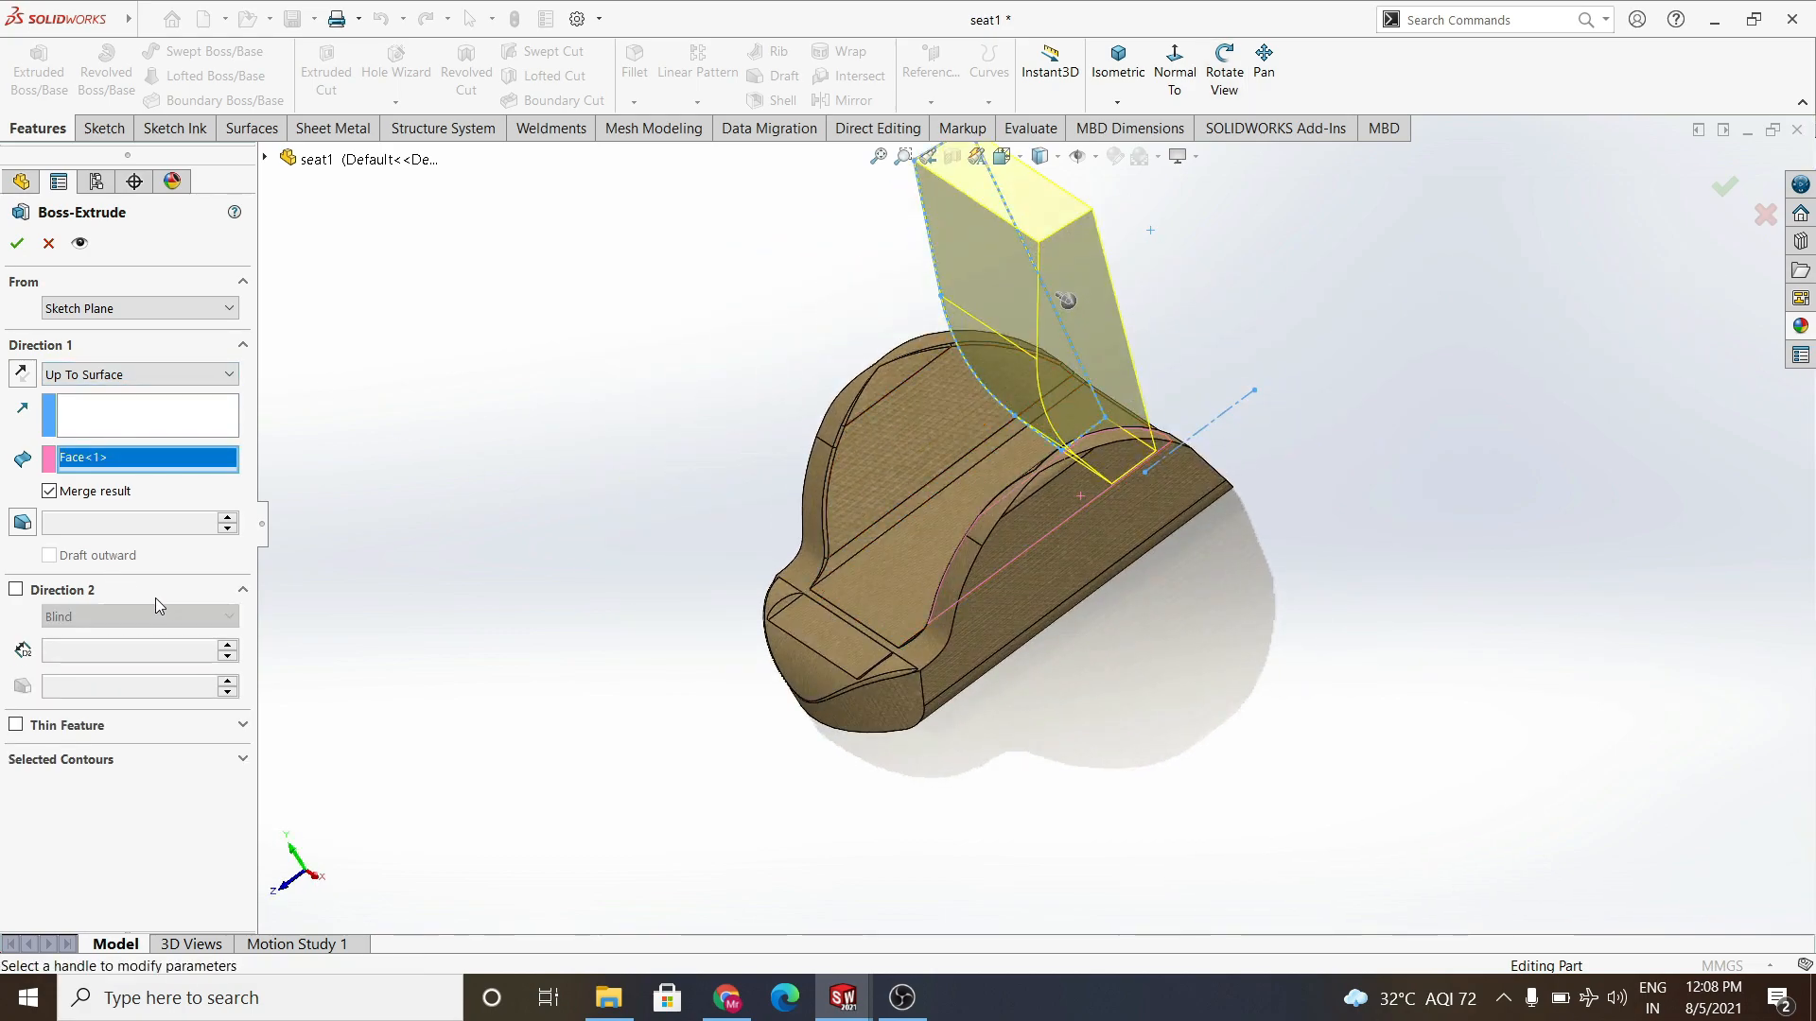
{"action": "left_click", "coordinate": [16, 591]}
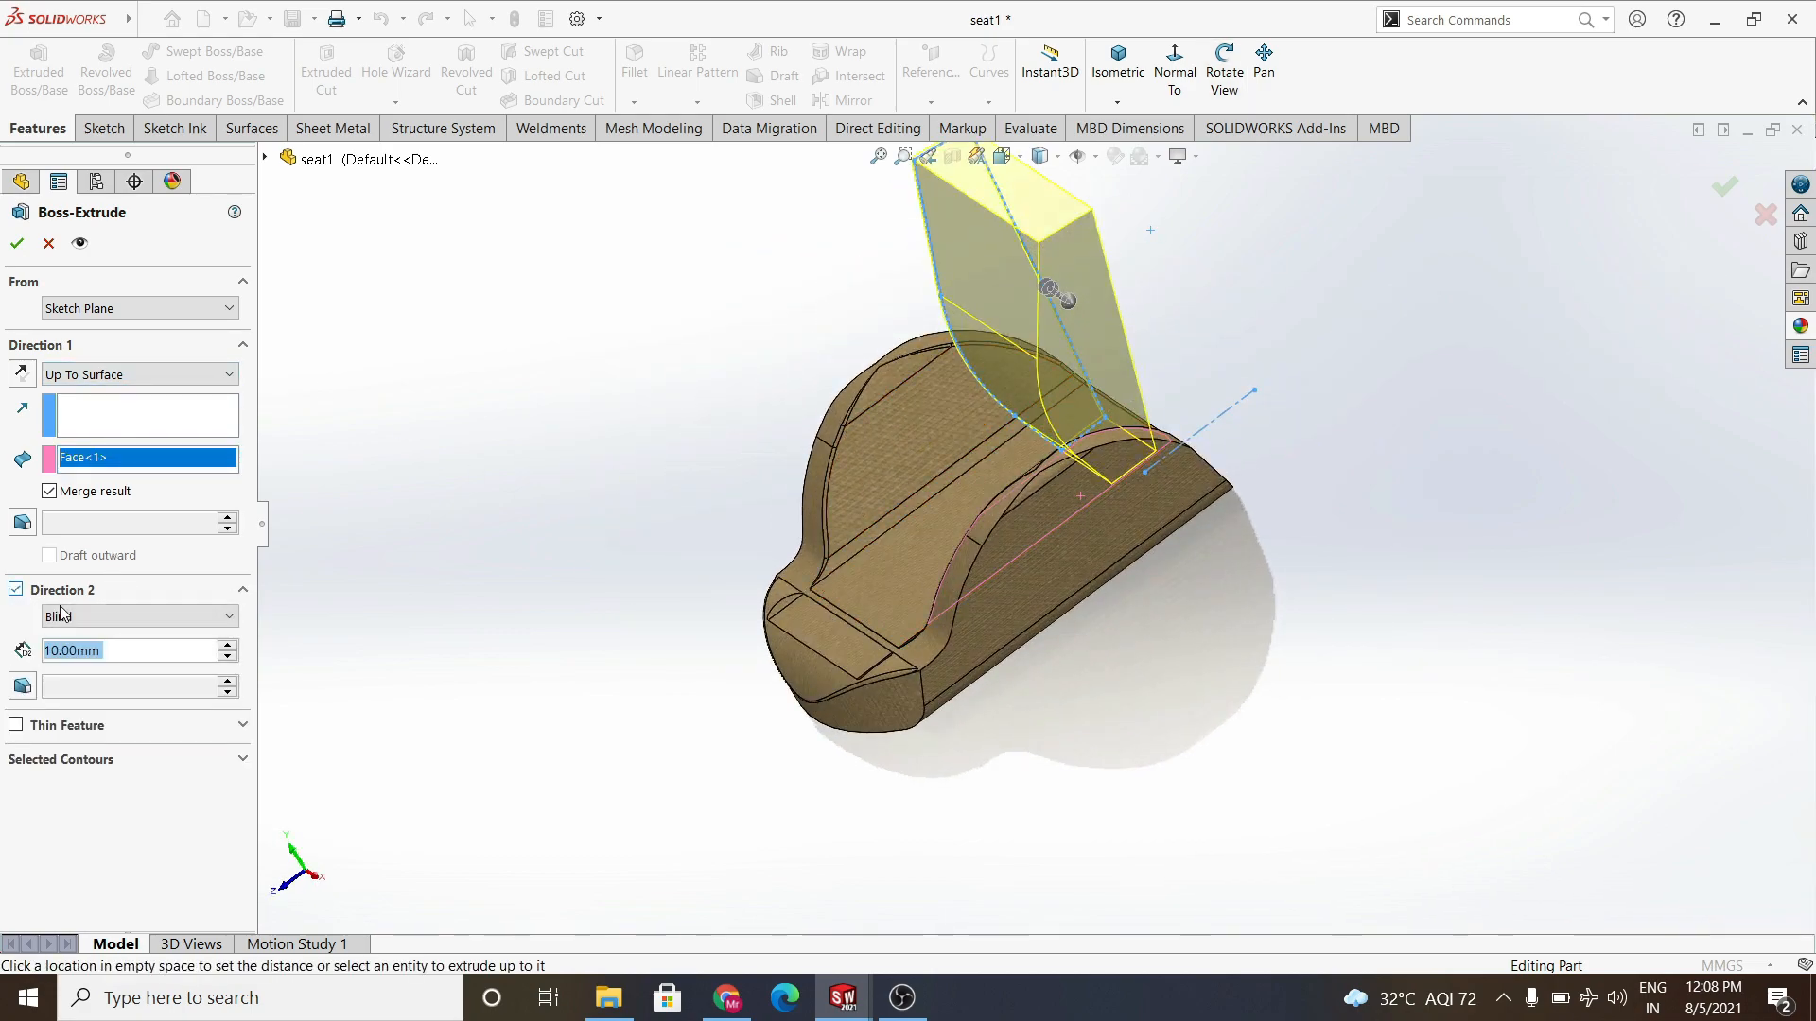
{"action": "left_click", "coordinate": [140, 616]}
{"action": "left_click", "coordinate": [95, 692]}
{"action": "left_click", "coordinate": [914, 405]}
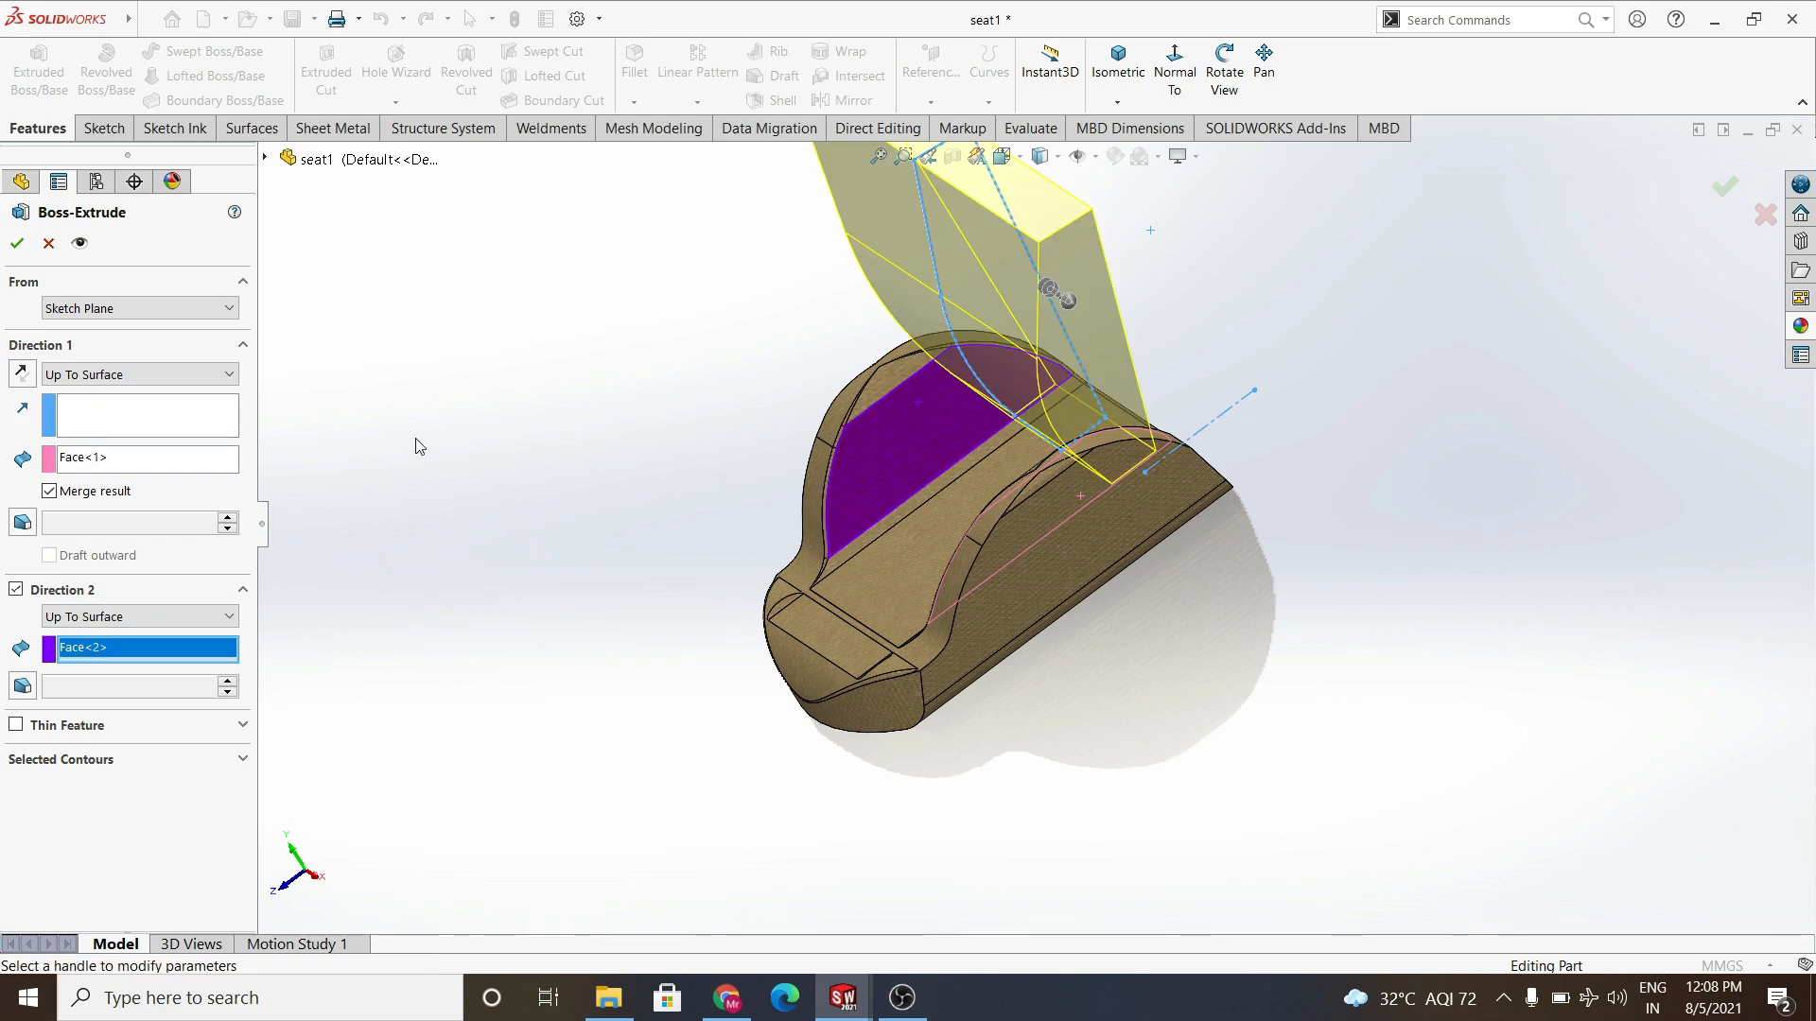
{"action": "left_click", "coordinate": [17, 244]}
Start a sketch on the backrest's top face and draw a corner rectangle about 270 mm by 45 mm near its middle.
{"action": "mouse_move", "coordinate": [832, 350]}
{"action": "middle_mouse_down"}
{"action": "mouse_move", "coordinate": [1188, 600]}
{"action": "mouse_move", "coordinate": [1135, 558]}
{"action": "mouse_move", "coordinate": [1244, 548]}
{"action": "mouse_move", "coordinate": [989, 502]}
{"action": "mouse_move", "coordinate": [1038, 507]}
{"action": "mouse_move", "coordinate": [1049, 529]}
{"action": "mouse_move", "coordinate": [1047, 677]}
{"action": "mouse_move", "coordinate": [1050, 652]}
{"action": "middle_mouse_up"}
{"action": "left_click", "coordinate": [1061, 429]}
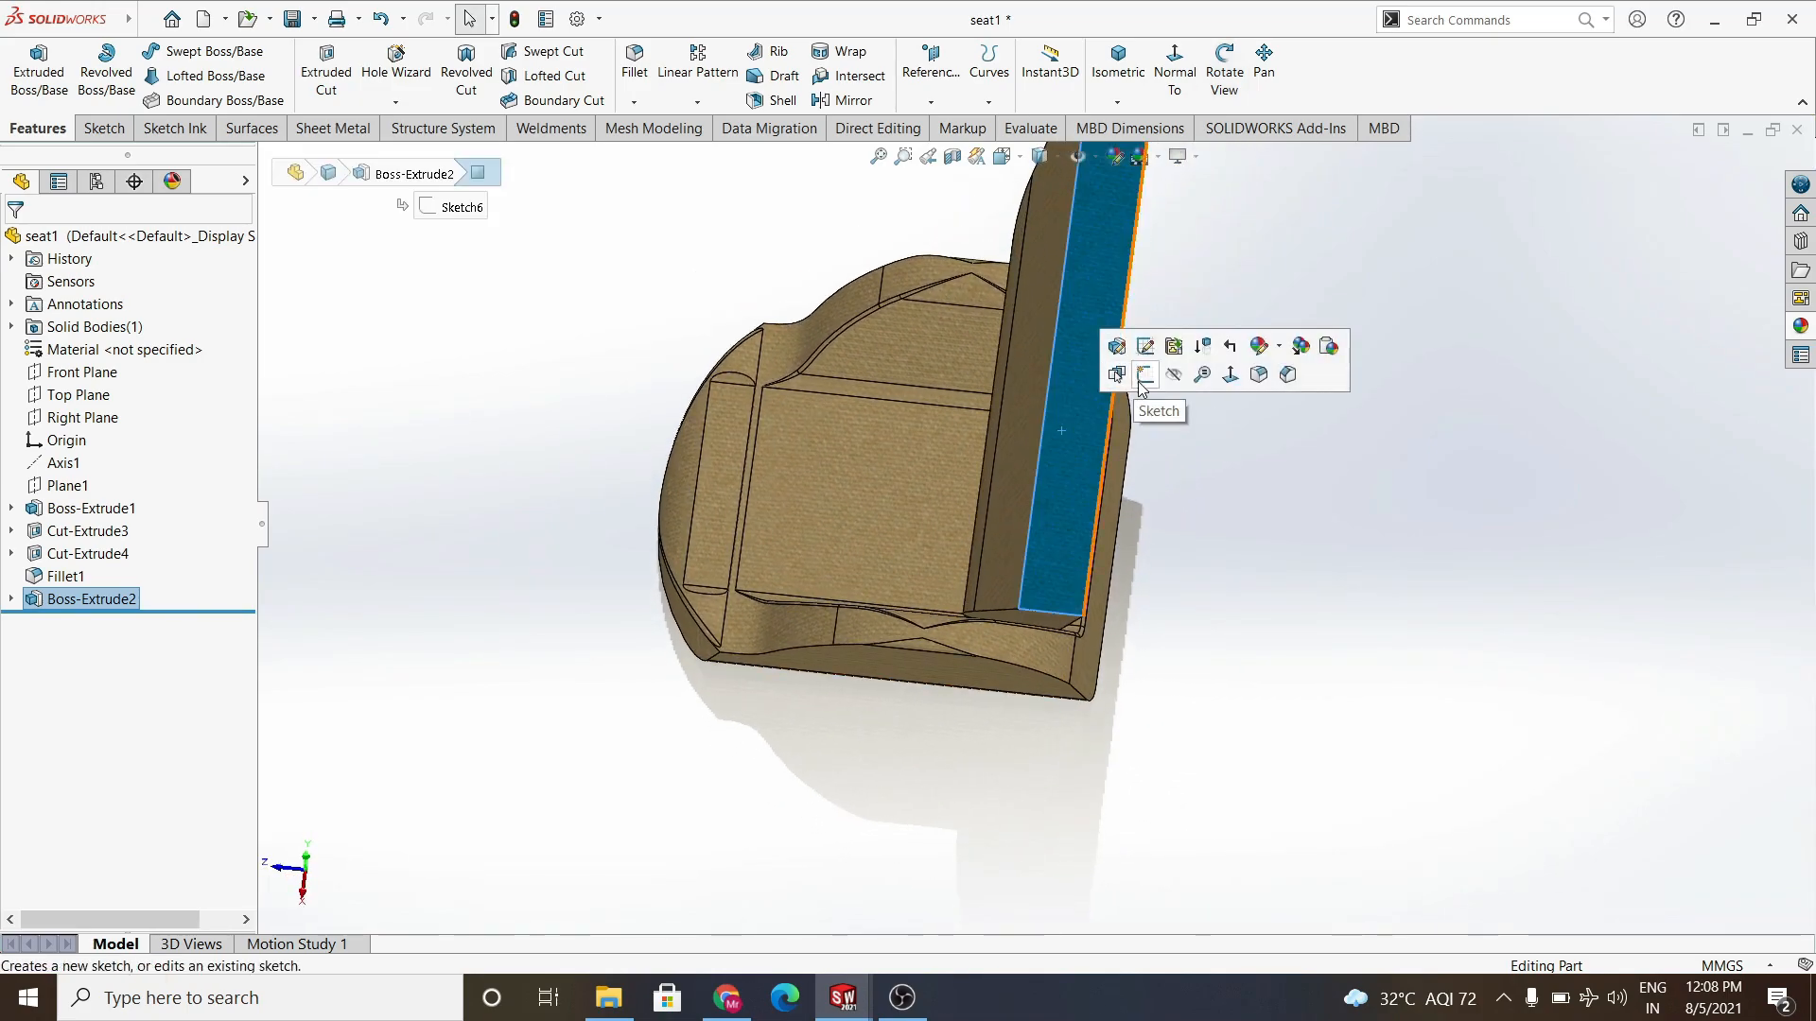
{"action": "left_click", "coordinate": [1158, 350]}
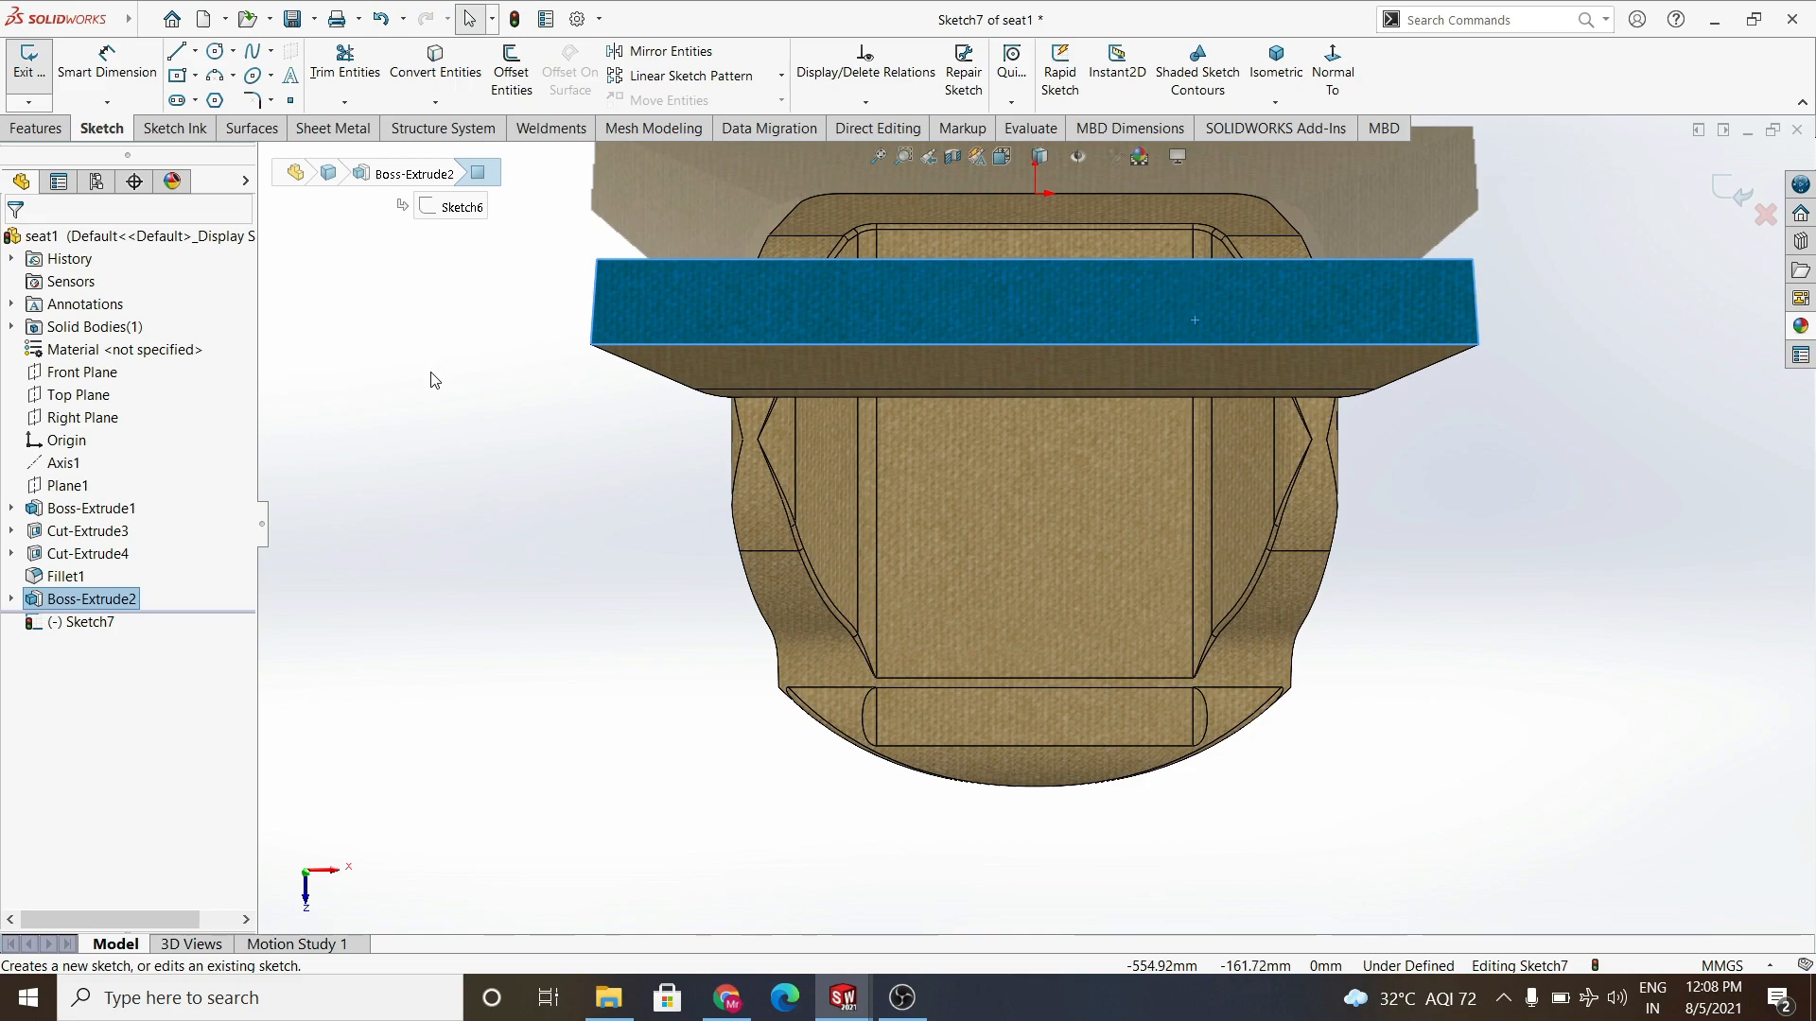
{"action": "left_click", "coordinate": [194, 74]}
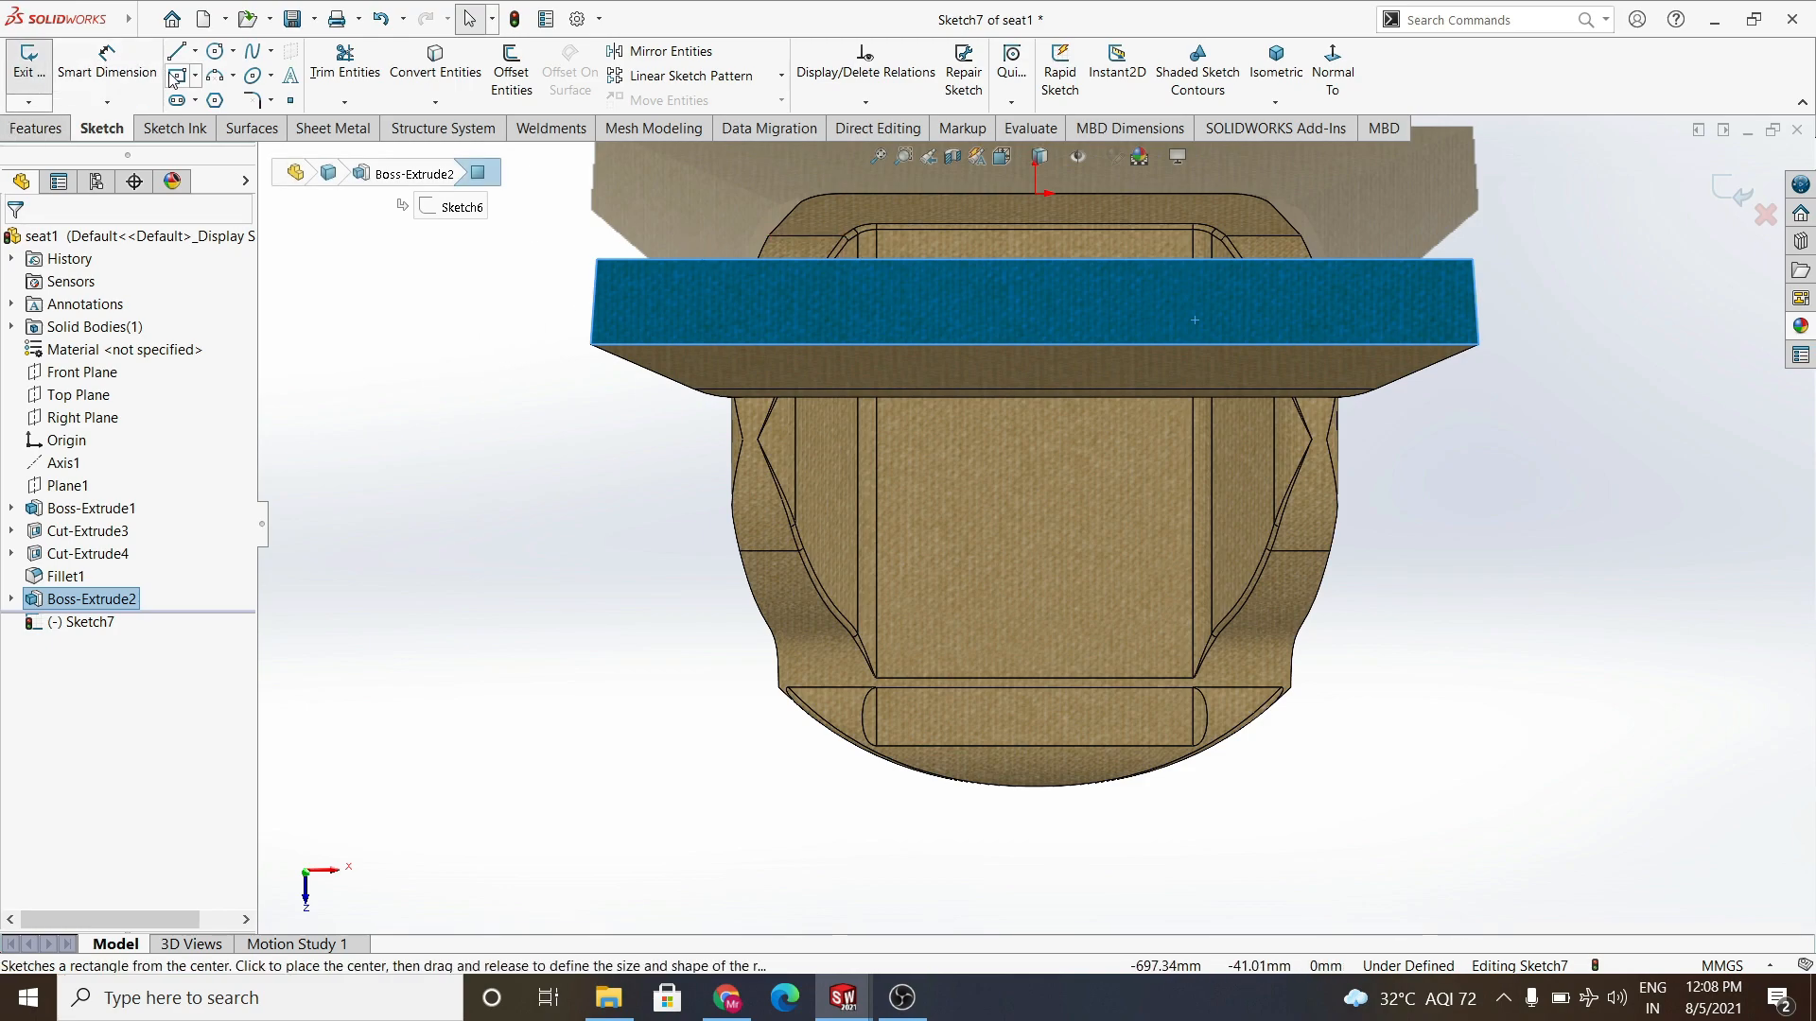
{"action": "left_click", "coordinate": [252, 100]}
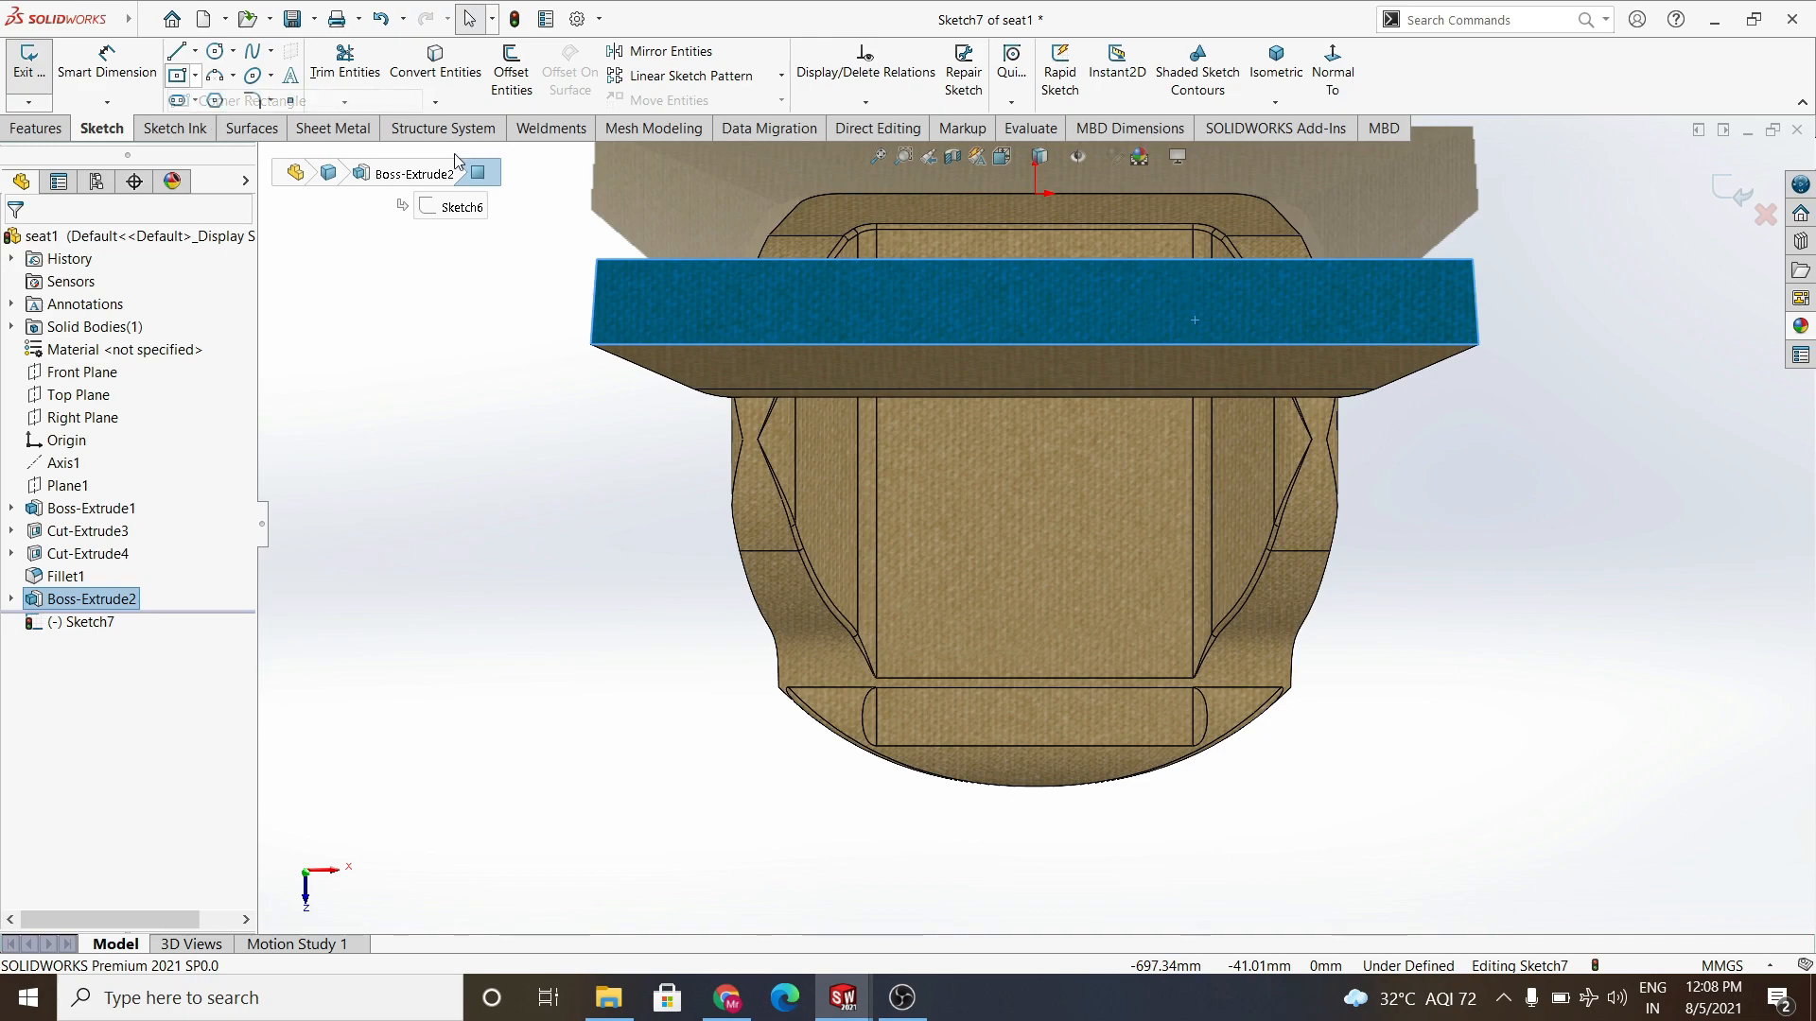
{"action": "left_click", "coordinate": [898, 305]}
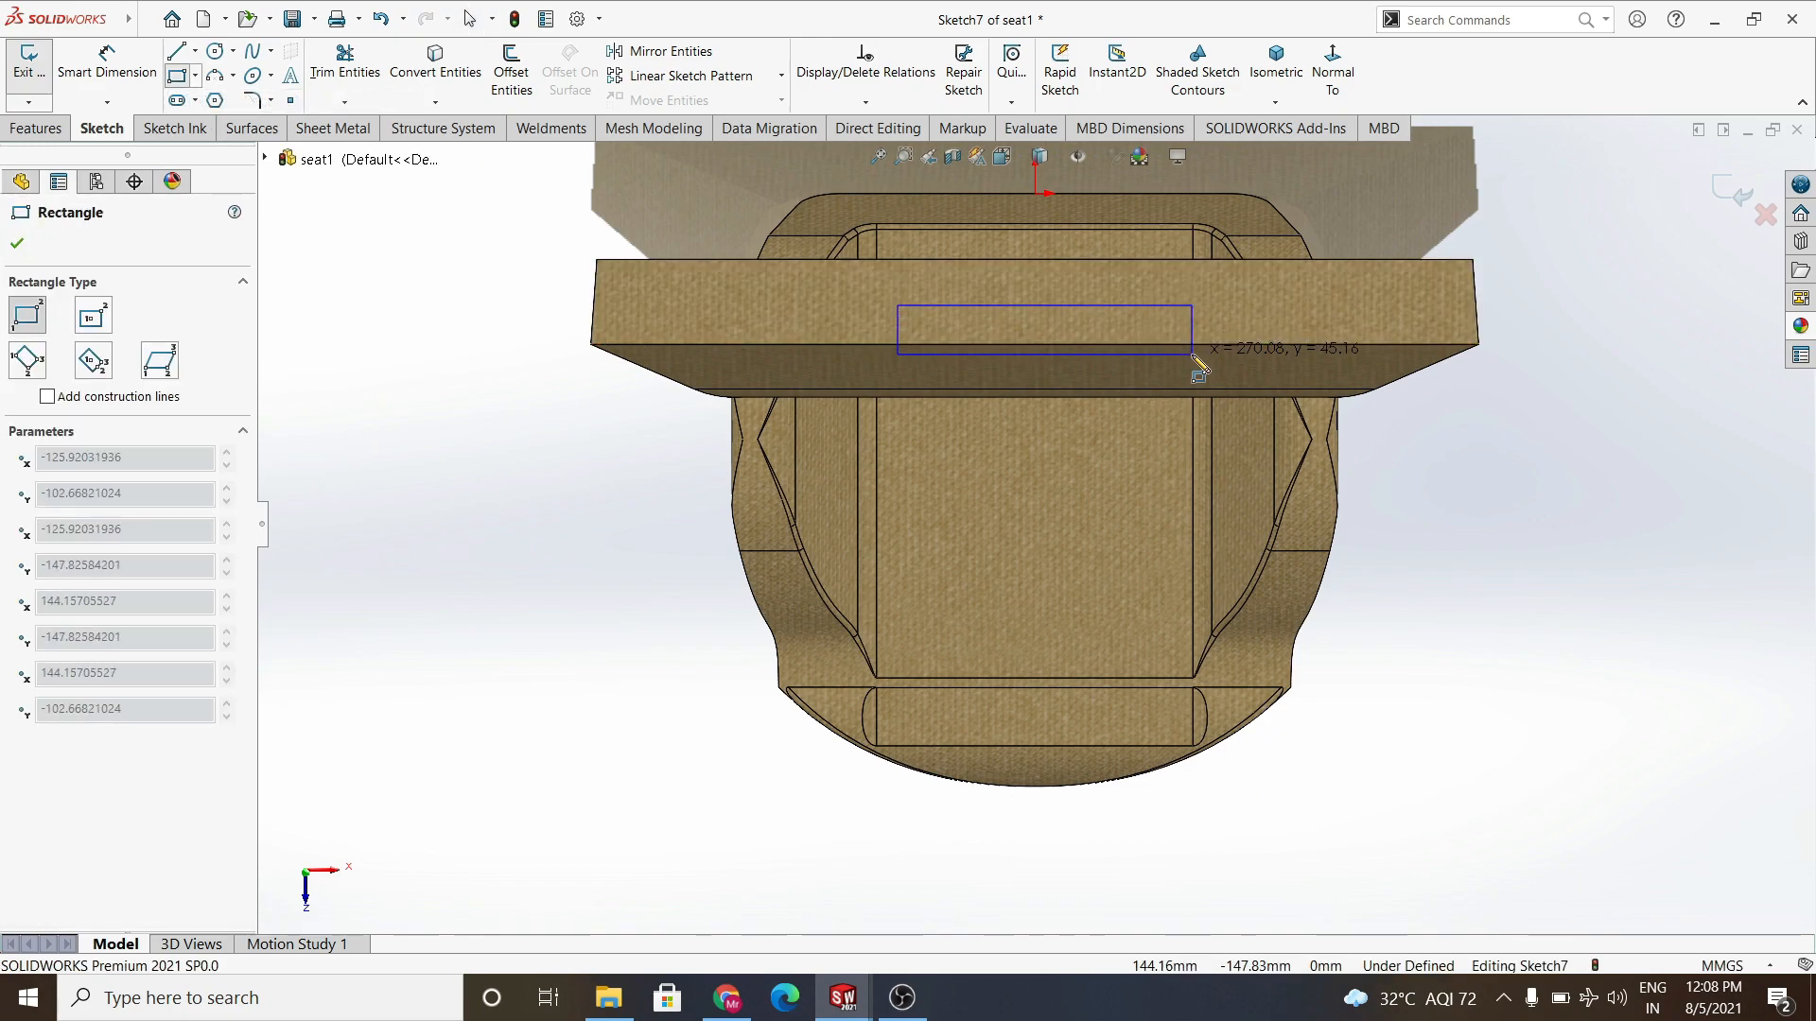
{"action": "left_click", "coordinate": [1191, 354]}
Dimension the gap between the rectangle's rear side and the top face's back edge as 30 mm.
{"action": "left_click", "coordinate": [107, 66]}
{"action": "left_click", "coordinate": [1114, 305]}
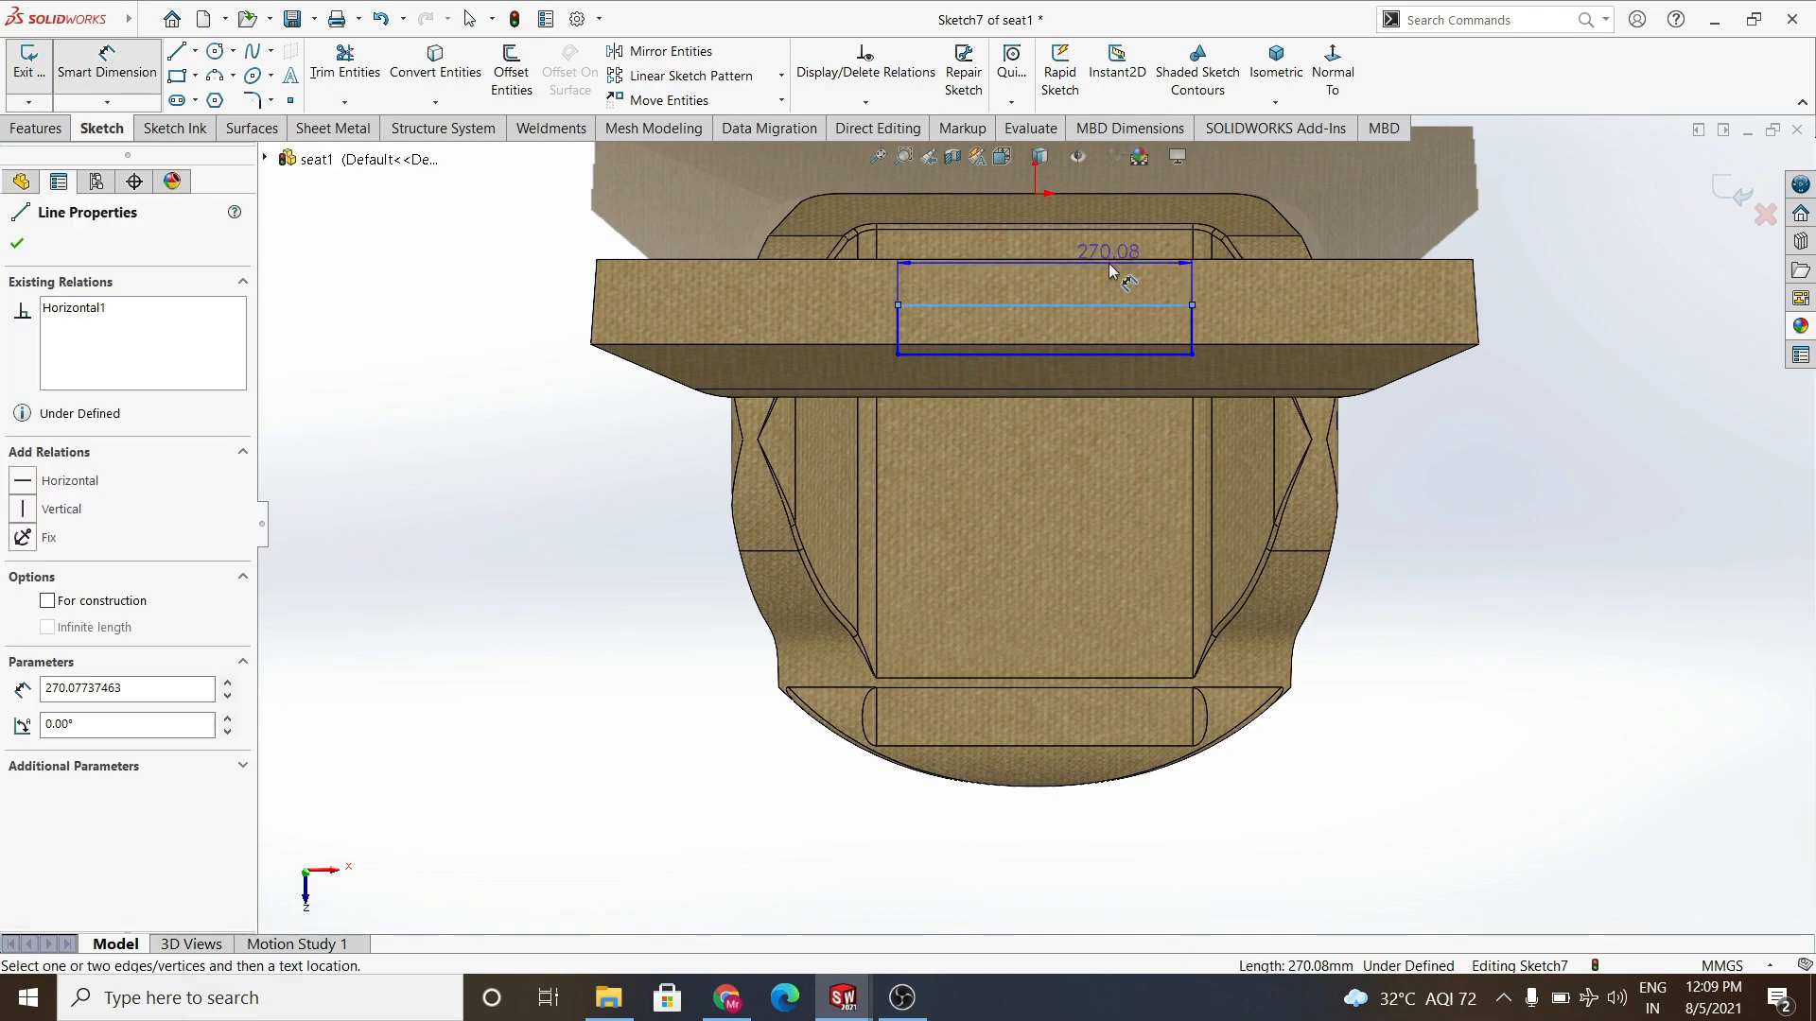
{"action": "left_click", "coordinate": [1130, 259]}
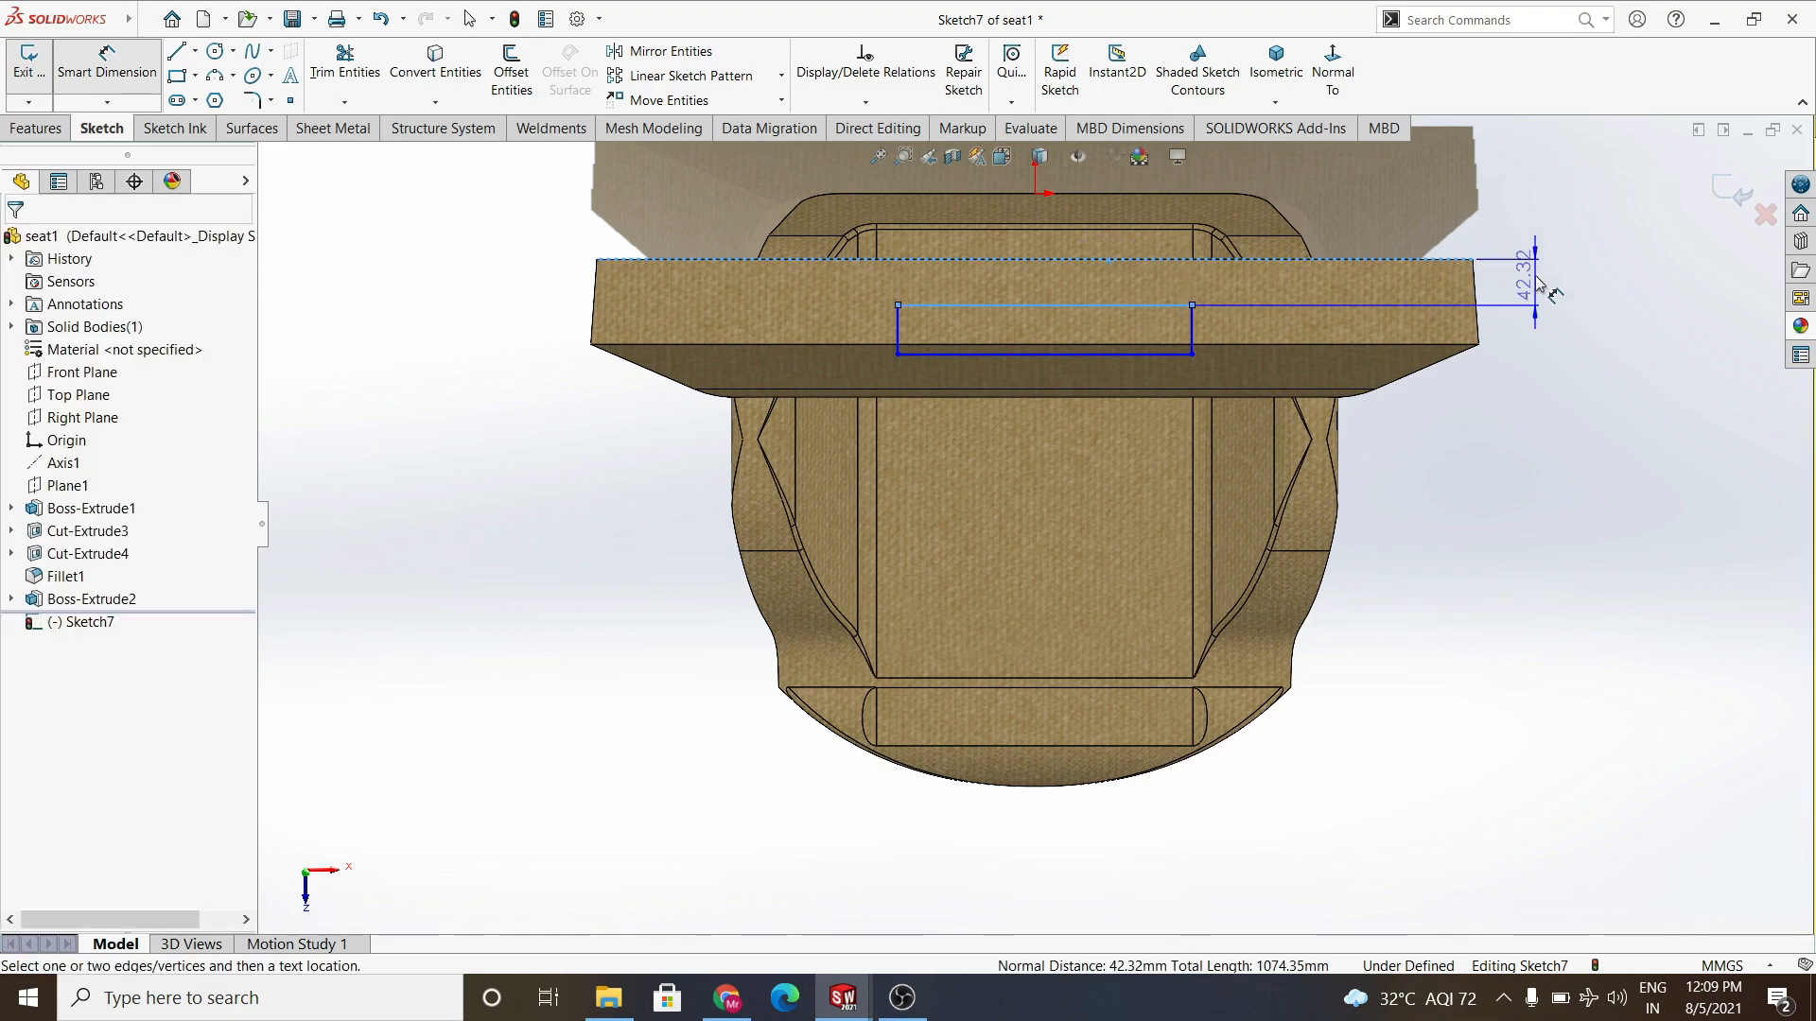
{"action": "left_click", "coordinate": [1539, 283]}
{"action": "type", "text": "30"}
{"action": "key", "text": "Return"}
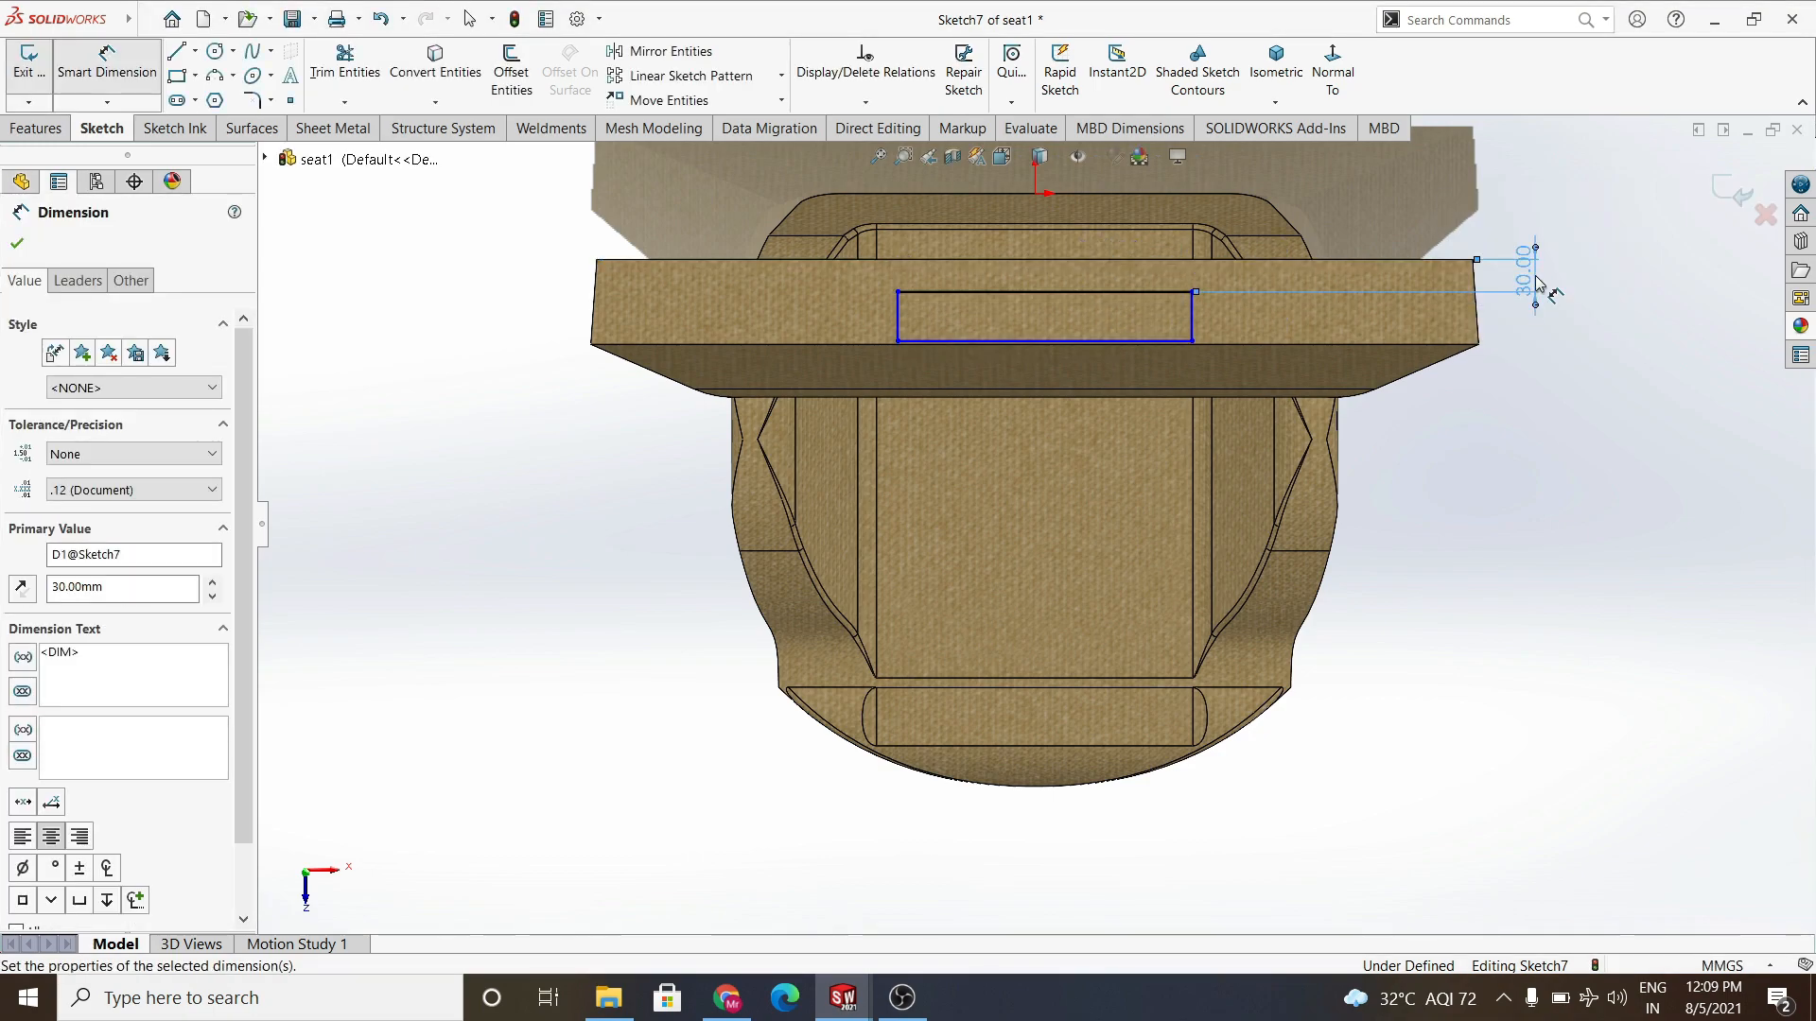
Dimension the rectangle's short side as 50 mm.
{"action": "left_click", "coordinate": [1193, 322]}
{"action": "left_click", "coordinate": [1581, 322]}
{"action": "type", "text": "50"}
{"action": "key", "text": "Return"}
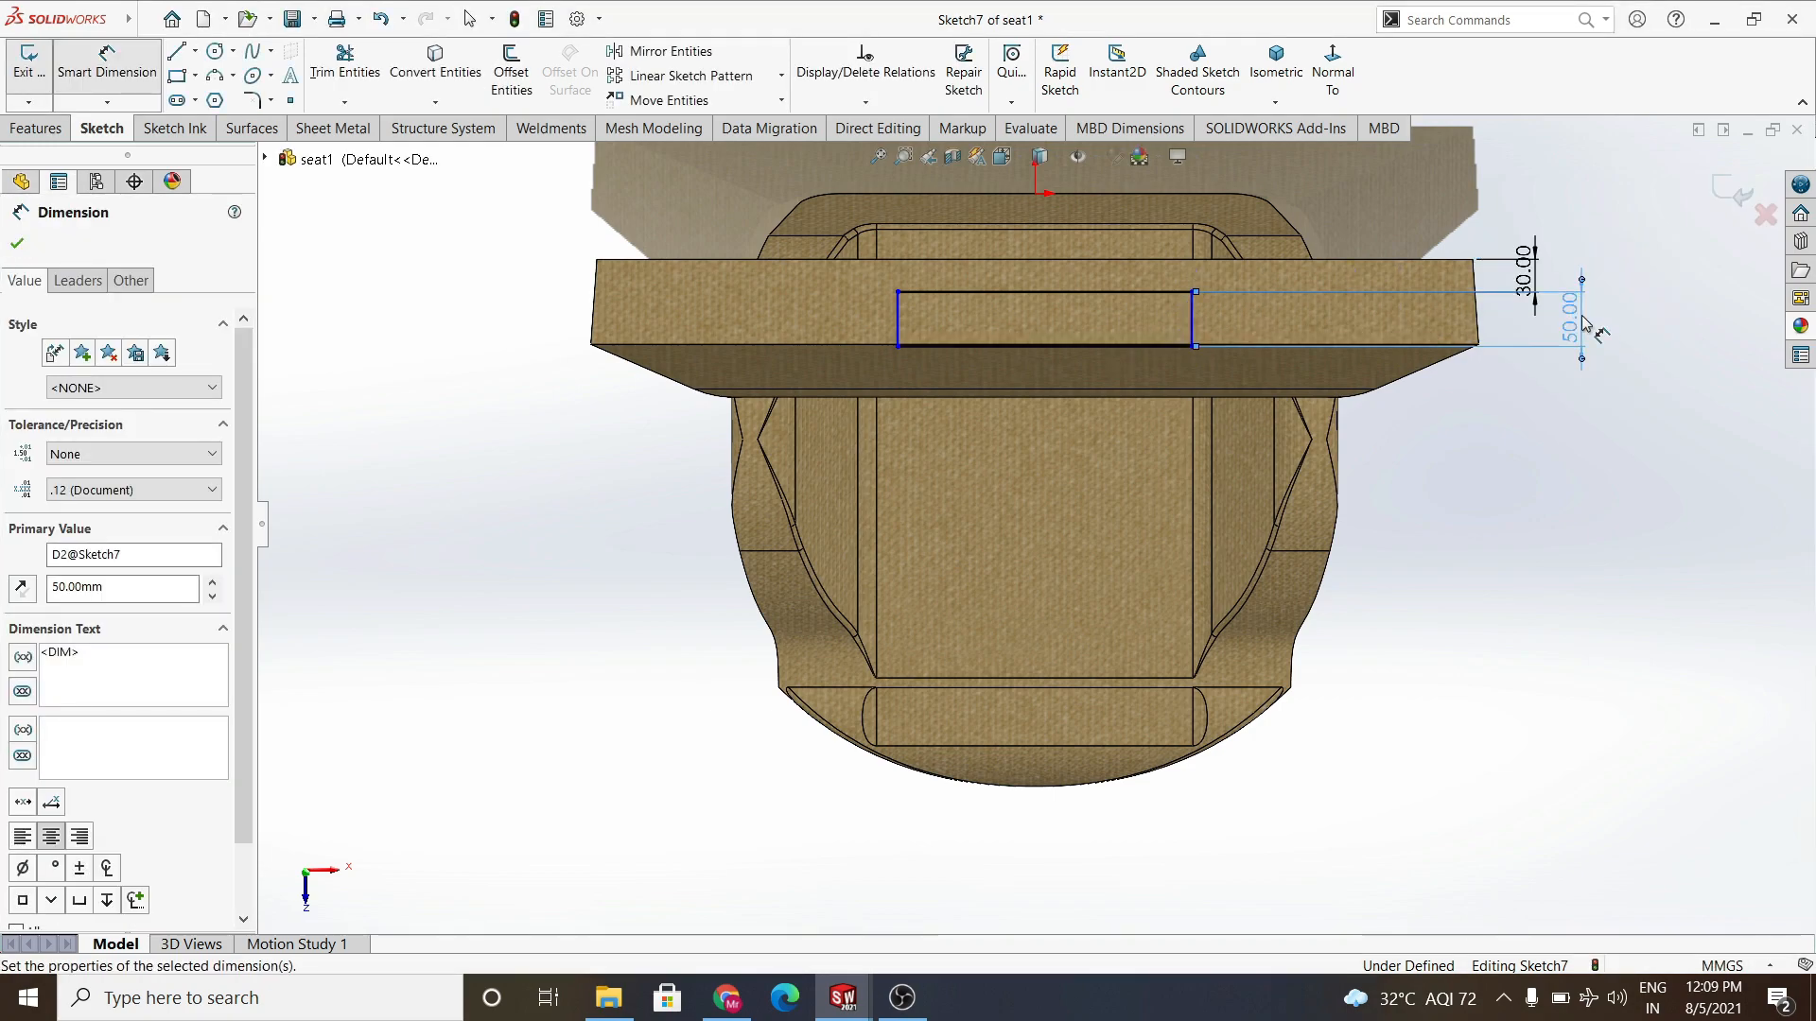
Set the rectangle's short side to 100 mm so it extends past the front of the top face.
{"action": "double_click", "coordinate": [1573, 320]}
{"action": "type", "text": "60"}
{"action": "key", "text": "Return"}
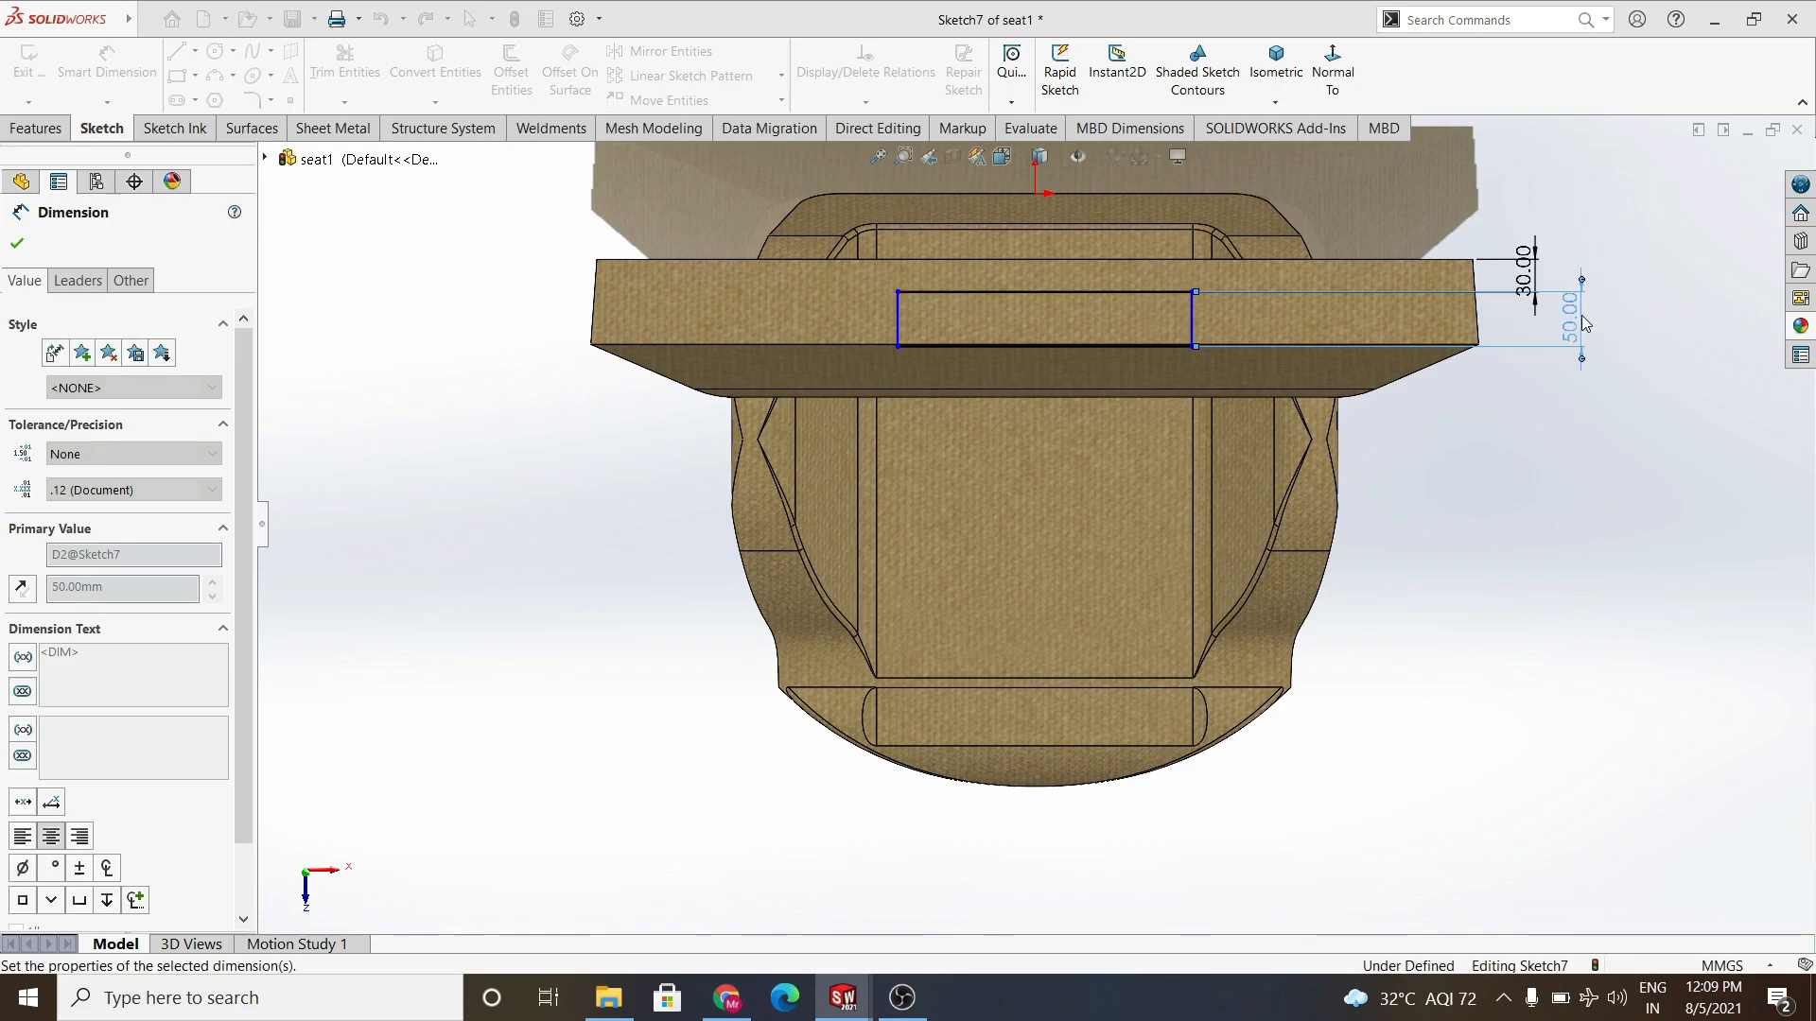
{"action": "double_click", "coordinate": [1573, 340]}
{"action": "type", "text": "100"}
{"action": "key", "text": "Return"}
Finish the rectangle sketch and start a blind extruded cut from it with a depth of 300 mm.
{"action": "mouse_move", "coordinate": [951, 621]}
{"action": "middle_mouse_down"}
{"action": "mouse_move", "coordinate": [742, 467]}
{"action": "mouse_move", "coordinate": [782, 498]}
{"action": "mouse_move", "coordinate": [1013, 467]}
{"action": "middle_mouse_up"}
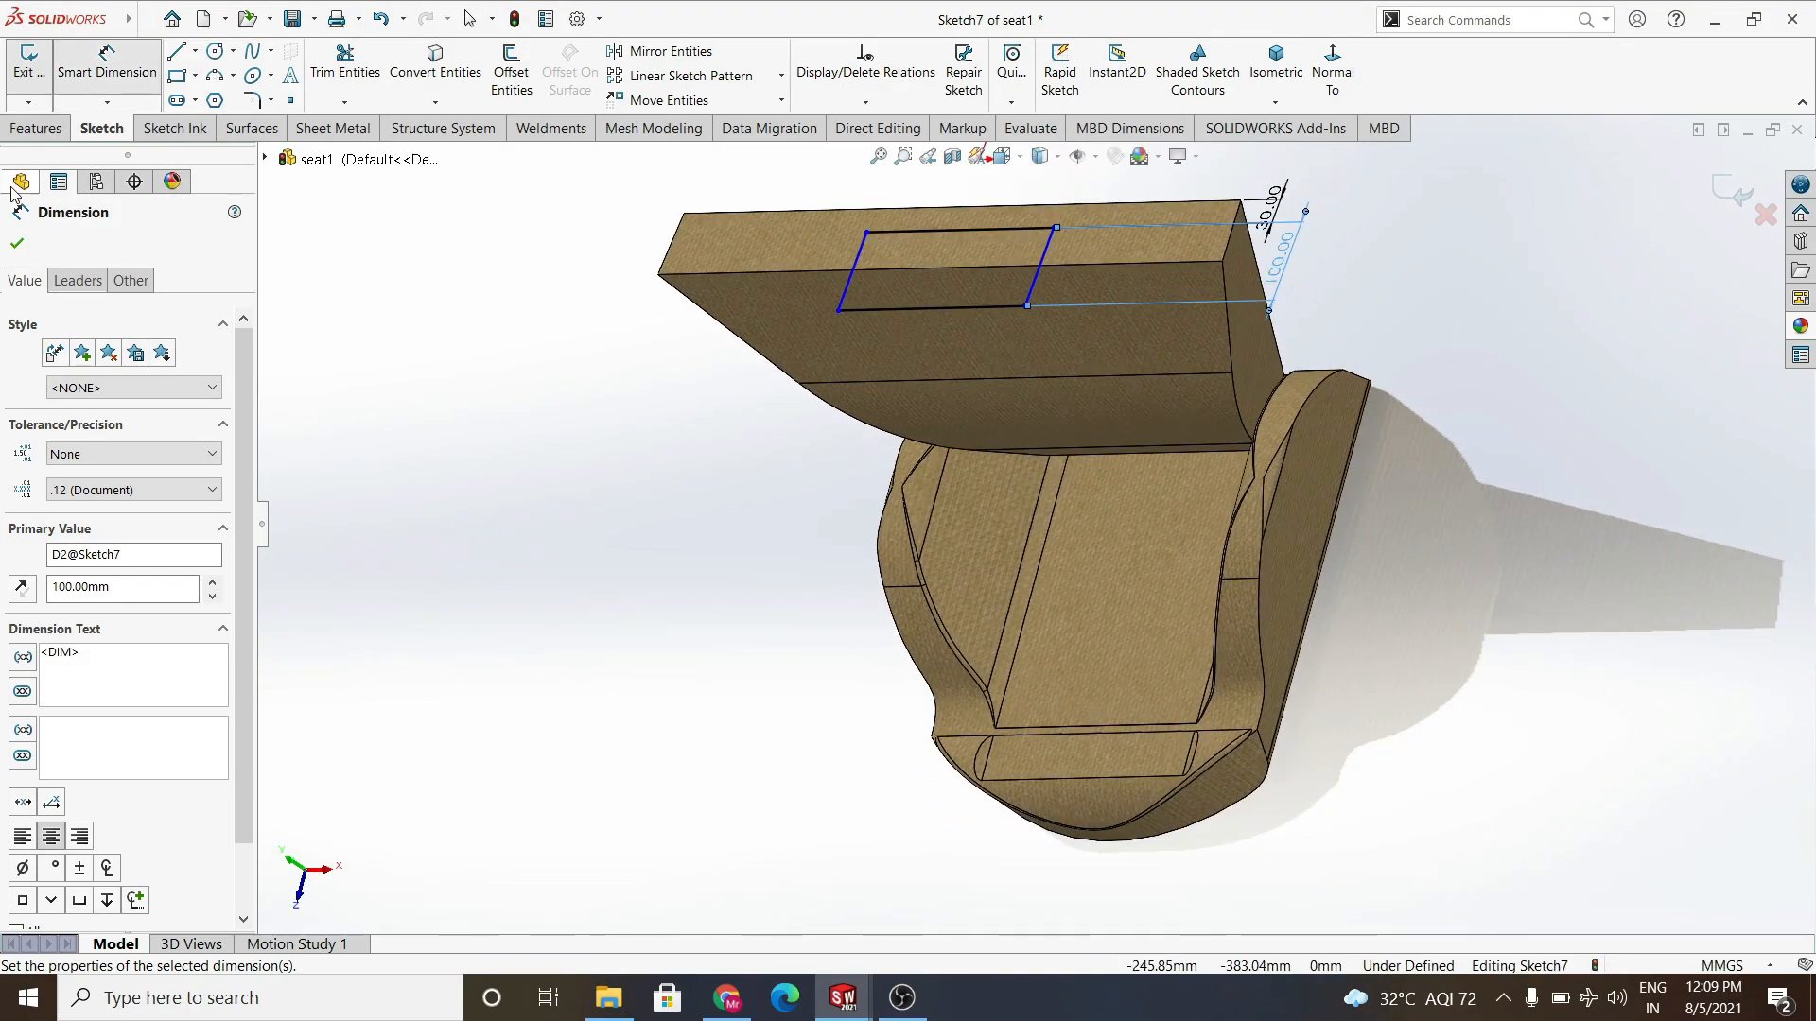
{"action": "left_click", "coordinate": [28, 62]}
{"action": "left_click", "coordinate": [326, 70]}
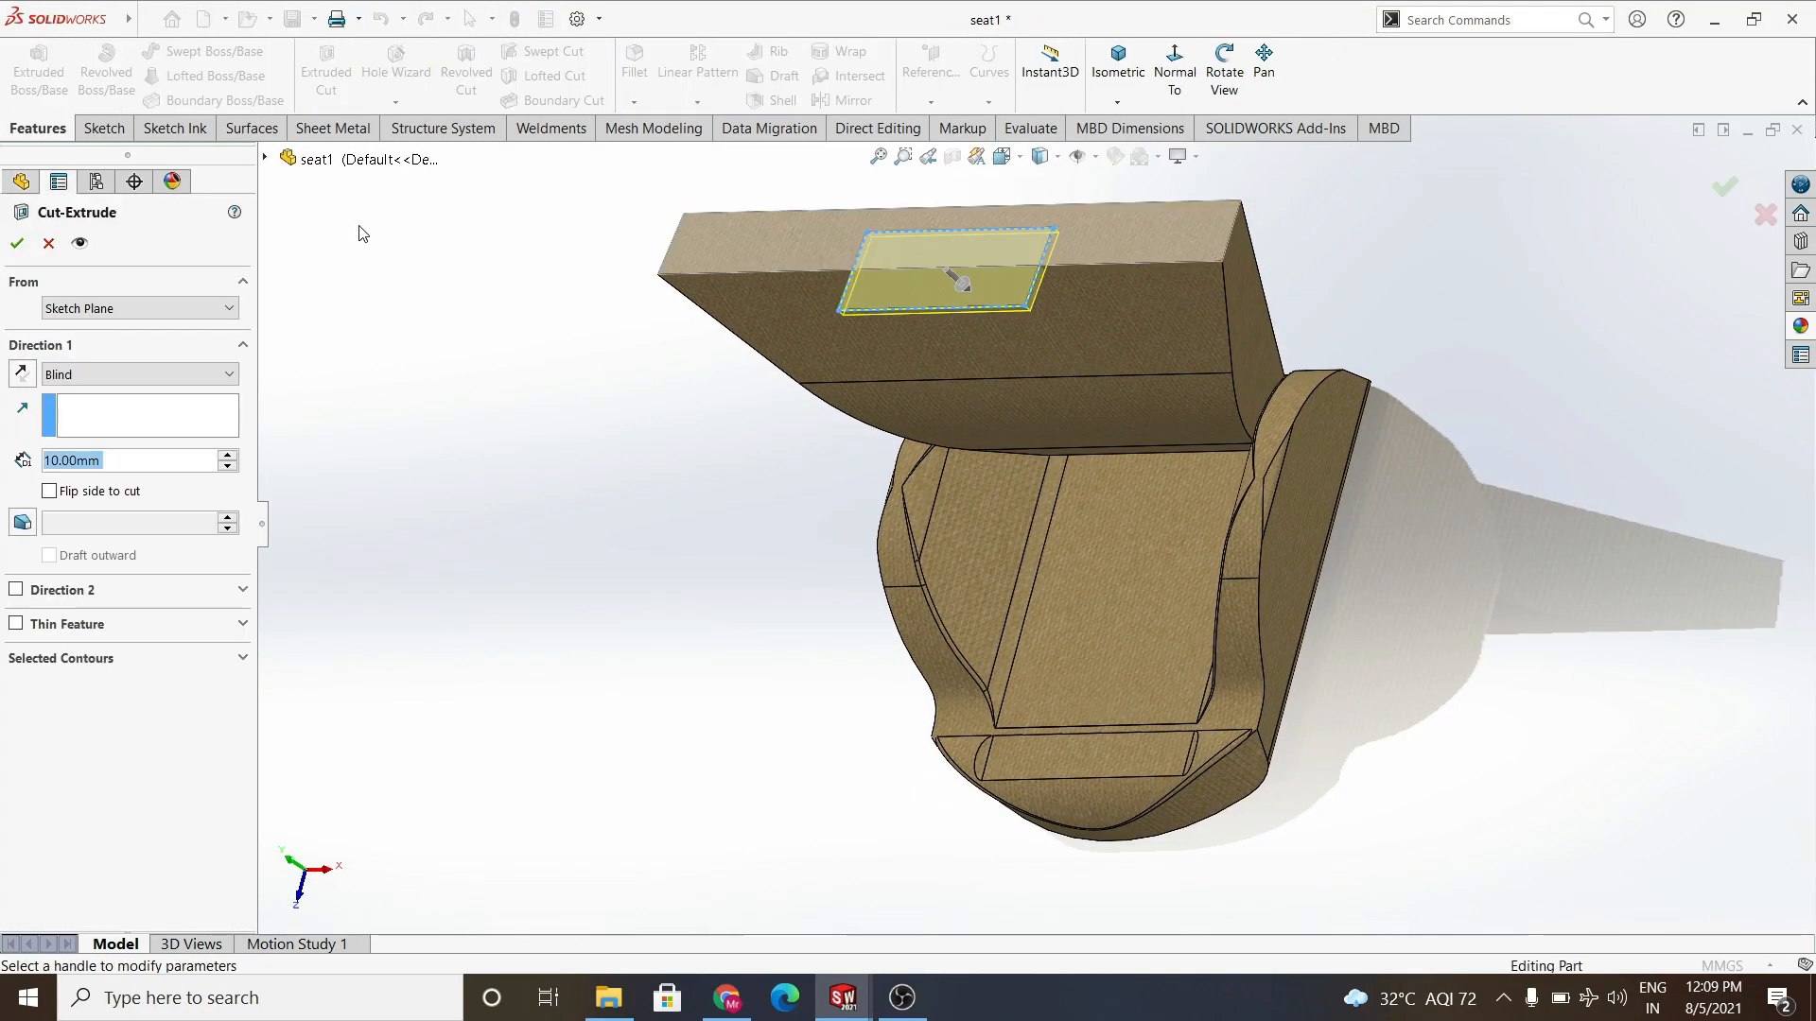
{"action": "type", "text": "100"}
{"action": "key", "text": "BackSpace"}
{"action": "key", "text": "BackSpace"}
{"action": "key", "text": "BackSpace"}
{"action": "type", "text": "50"}
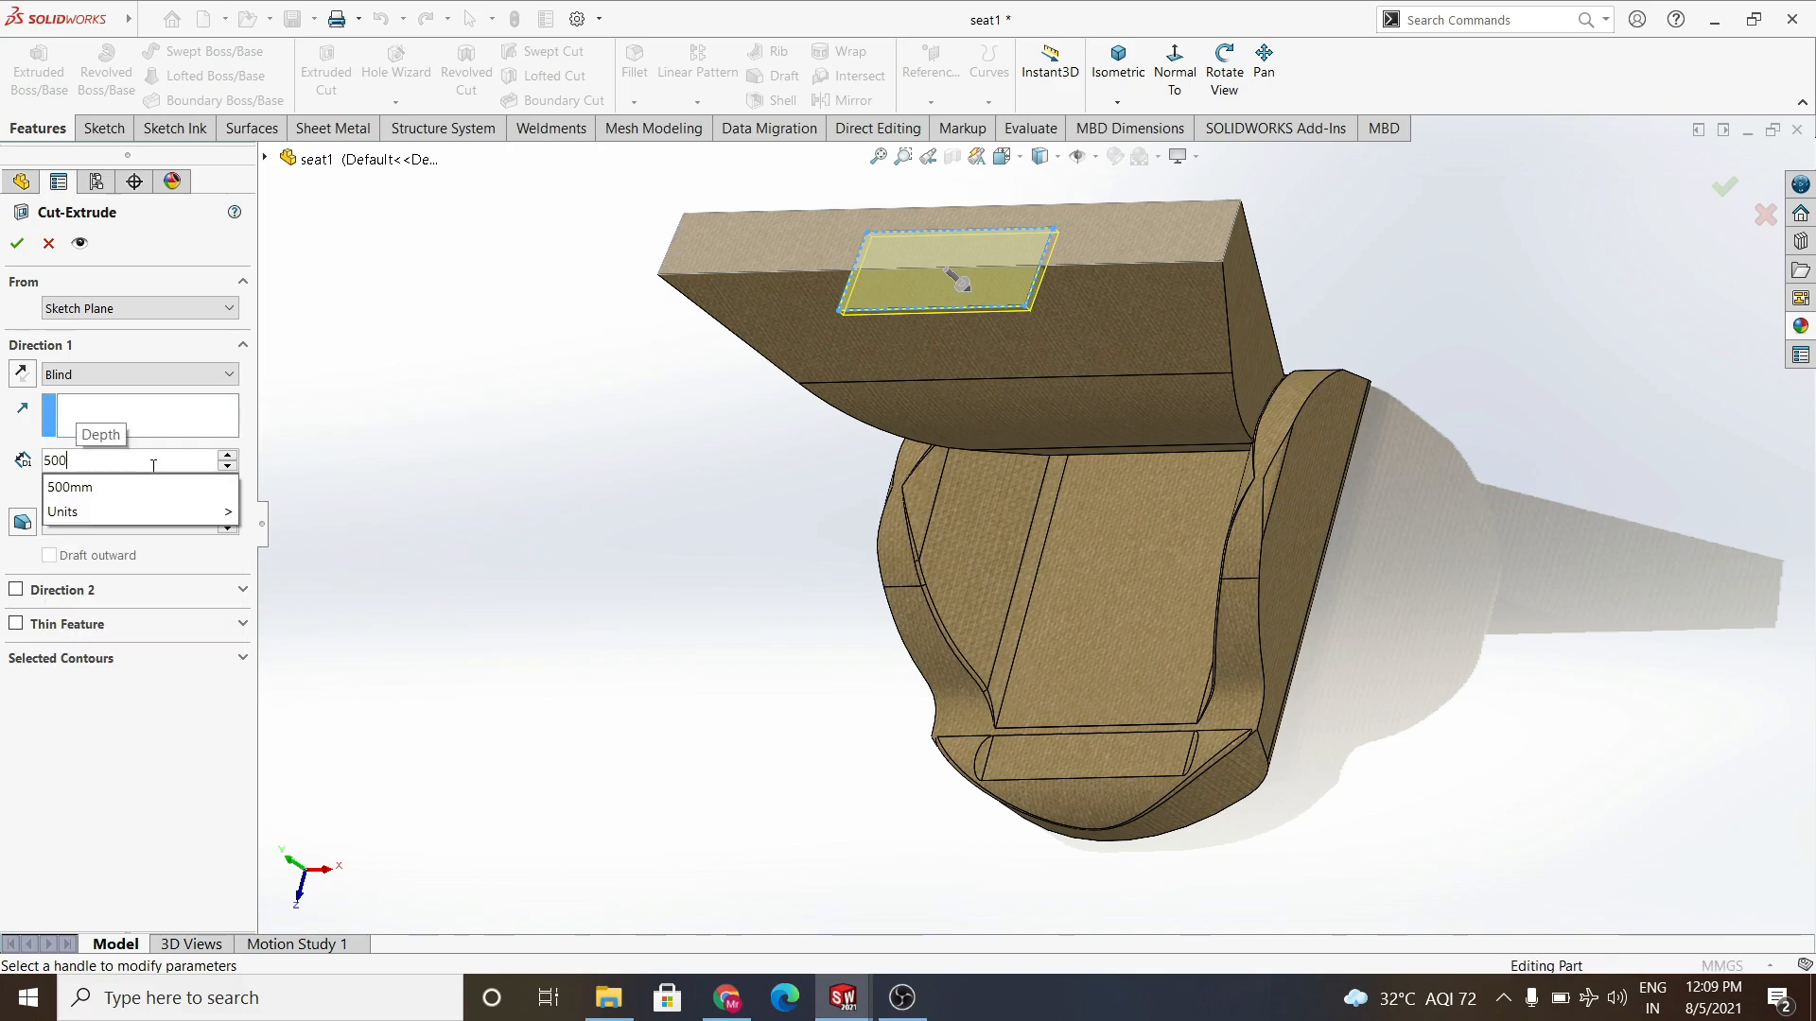
{"action": "key", "text": "BackSpace"}
{"action": "key", "text": "BackSpace"}
{"action": "type", "text": "300"}
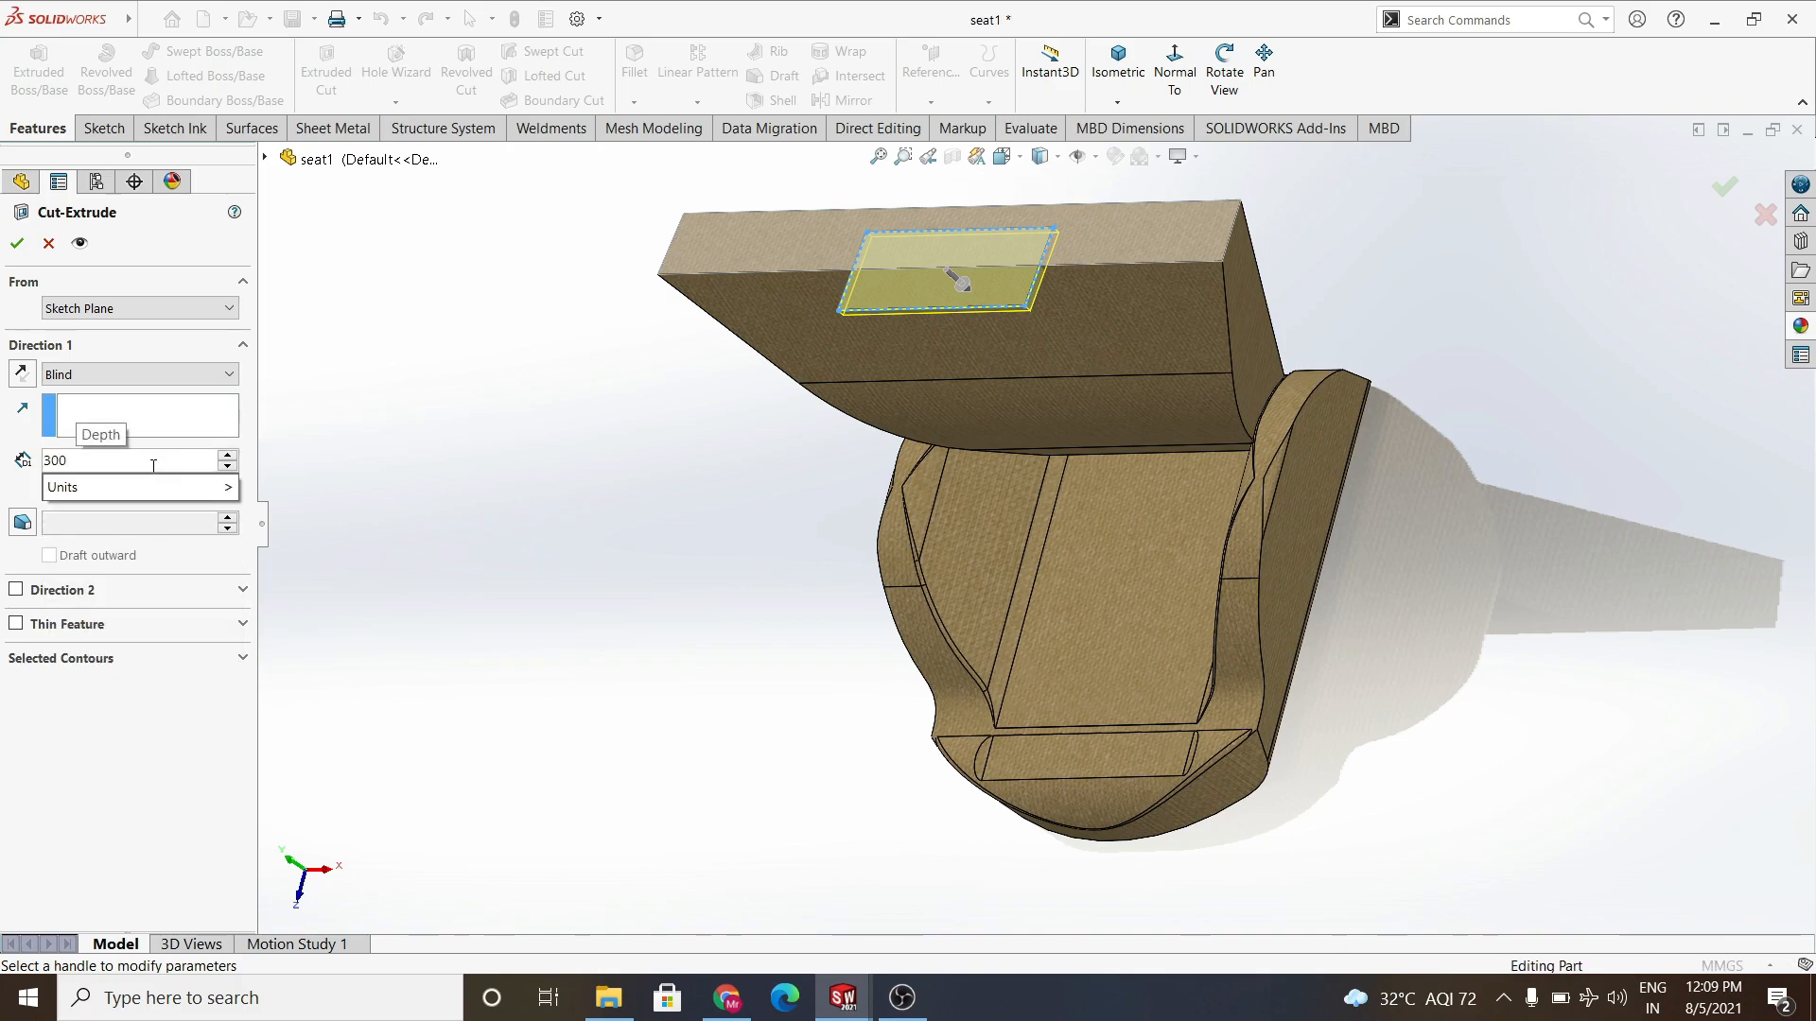
{"action": "key", "text": "Return"}
Deepen the cut to 425 mm down the front of the backrest and complete it.
{"action": "middle_click_drag", "start_coordinate": [406, 502], "coordinate": [831, 301]}
{"action": "left_click_drag", "start_coordinate": [1081, 523], "coordinate": [1105, 590]}
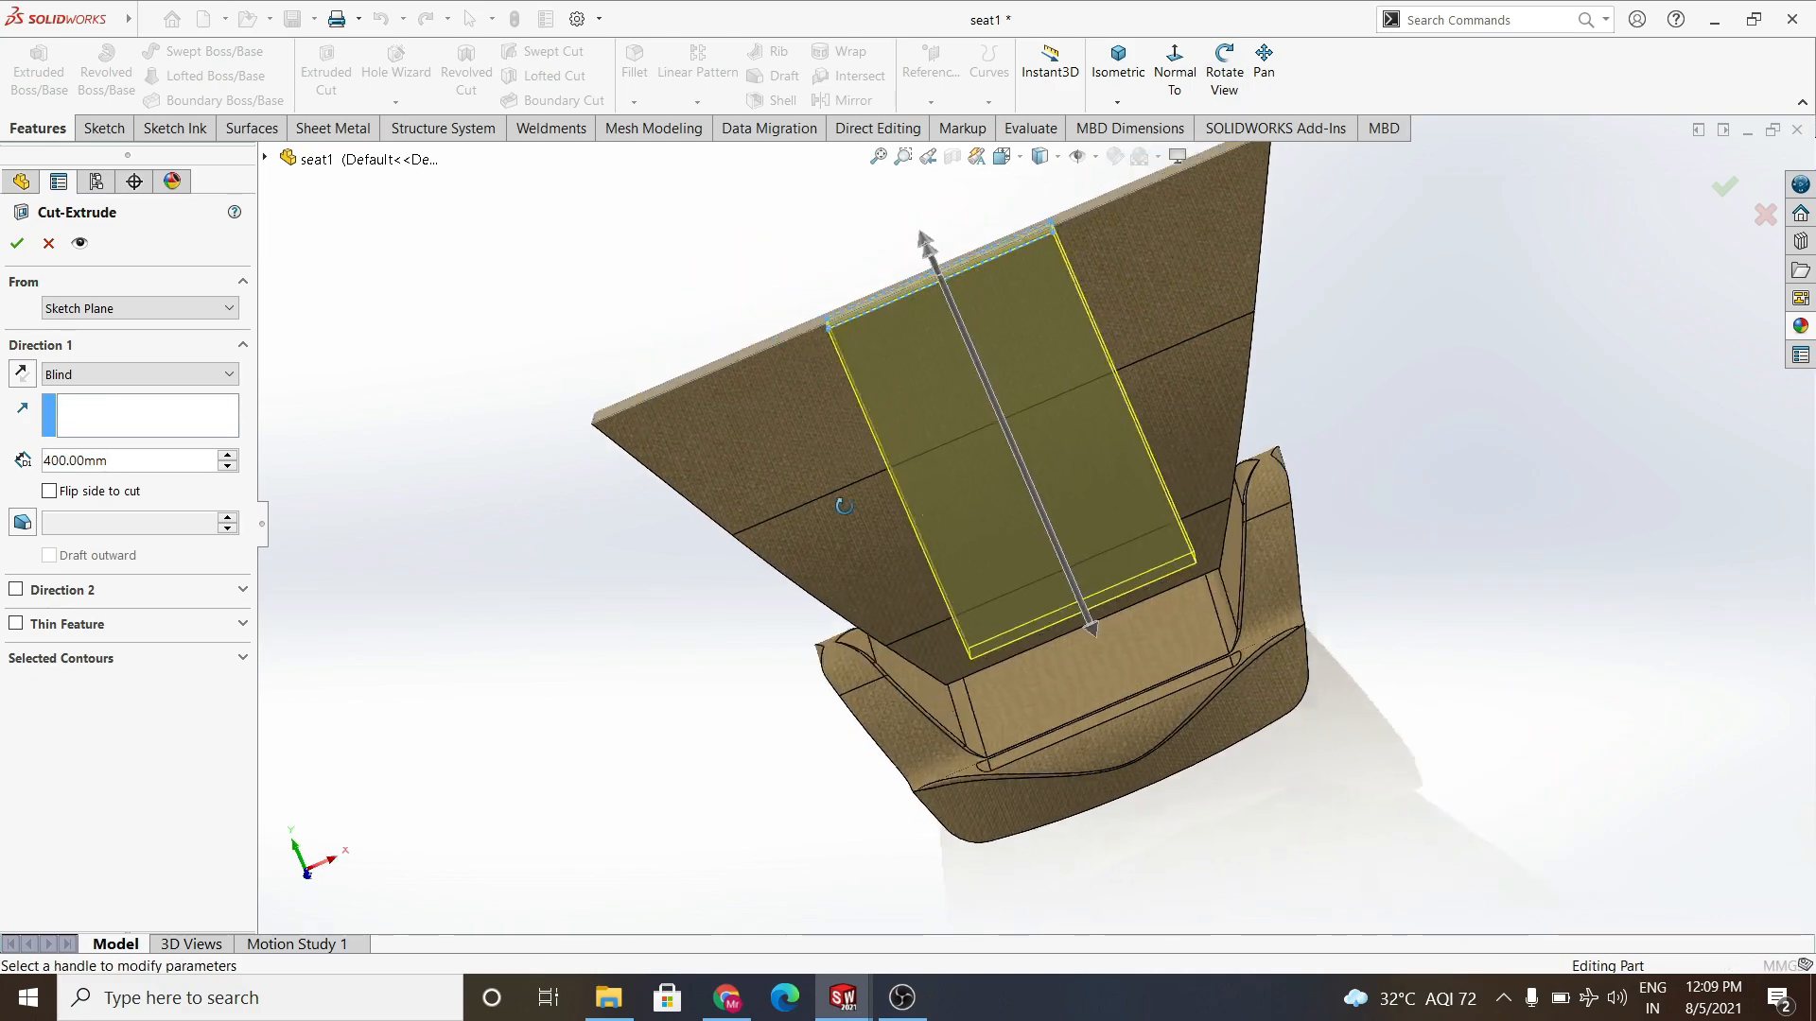
{"action": "middle_click_drag", "start_coordinate": [843, 513], "coordinate": [856, 530]}
{"action": "left_click_drag", "start_coordinate": [1048, 635], "coordinate": [1057, 645]}
{"action": "middle_click_drag", "start_coordinate": [1057, 646], "coordinate": [1051, 679]}
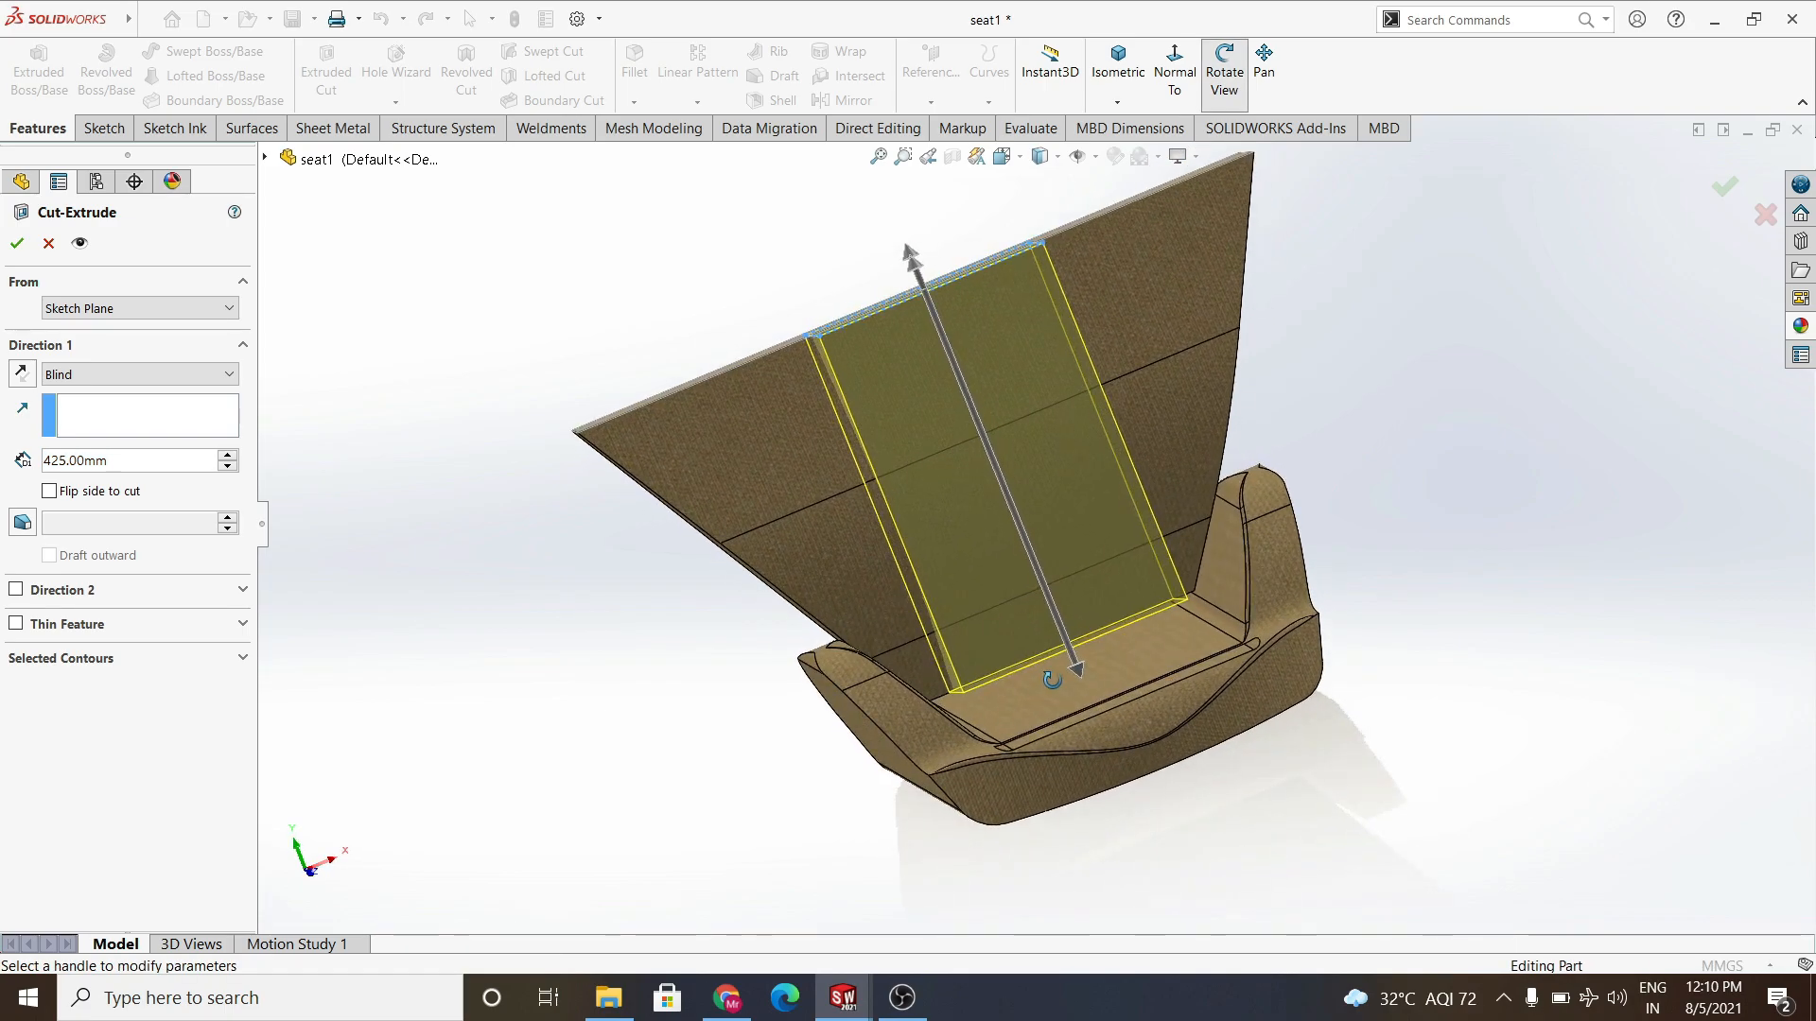
{"action": "left_click", "coordinate": [16, 244]}
Fillet the two upper outer corner edges of the backrest with a 200 mm radius.
{"action": "middle_click_drag", "start_coordinate": [907, 405], "coordinate": [916, 492]}
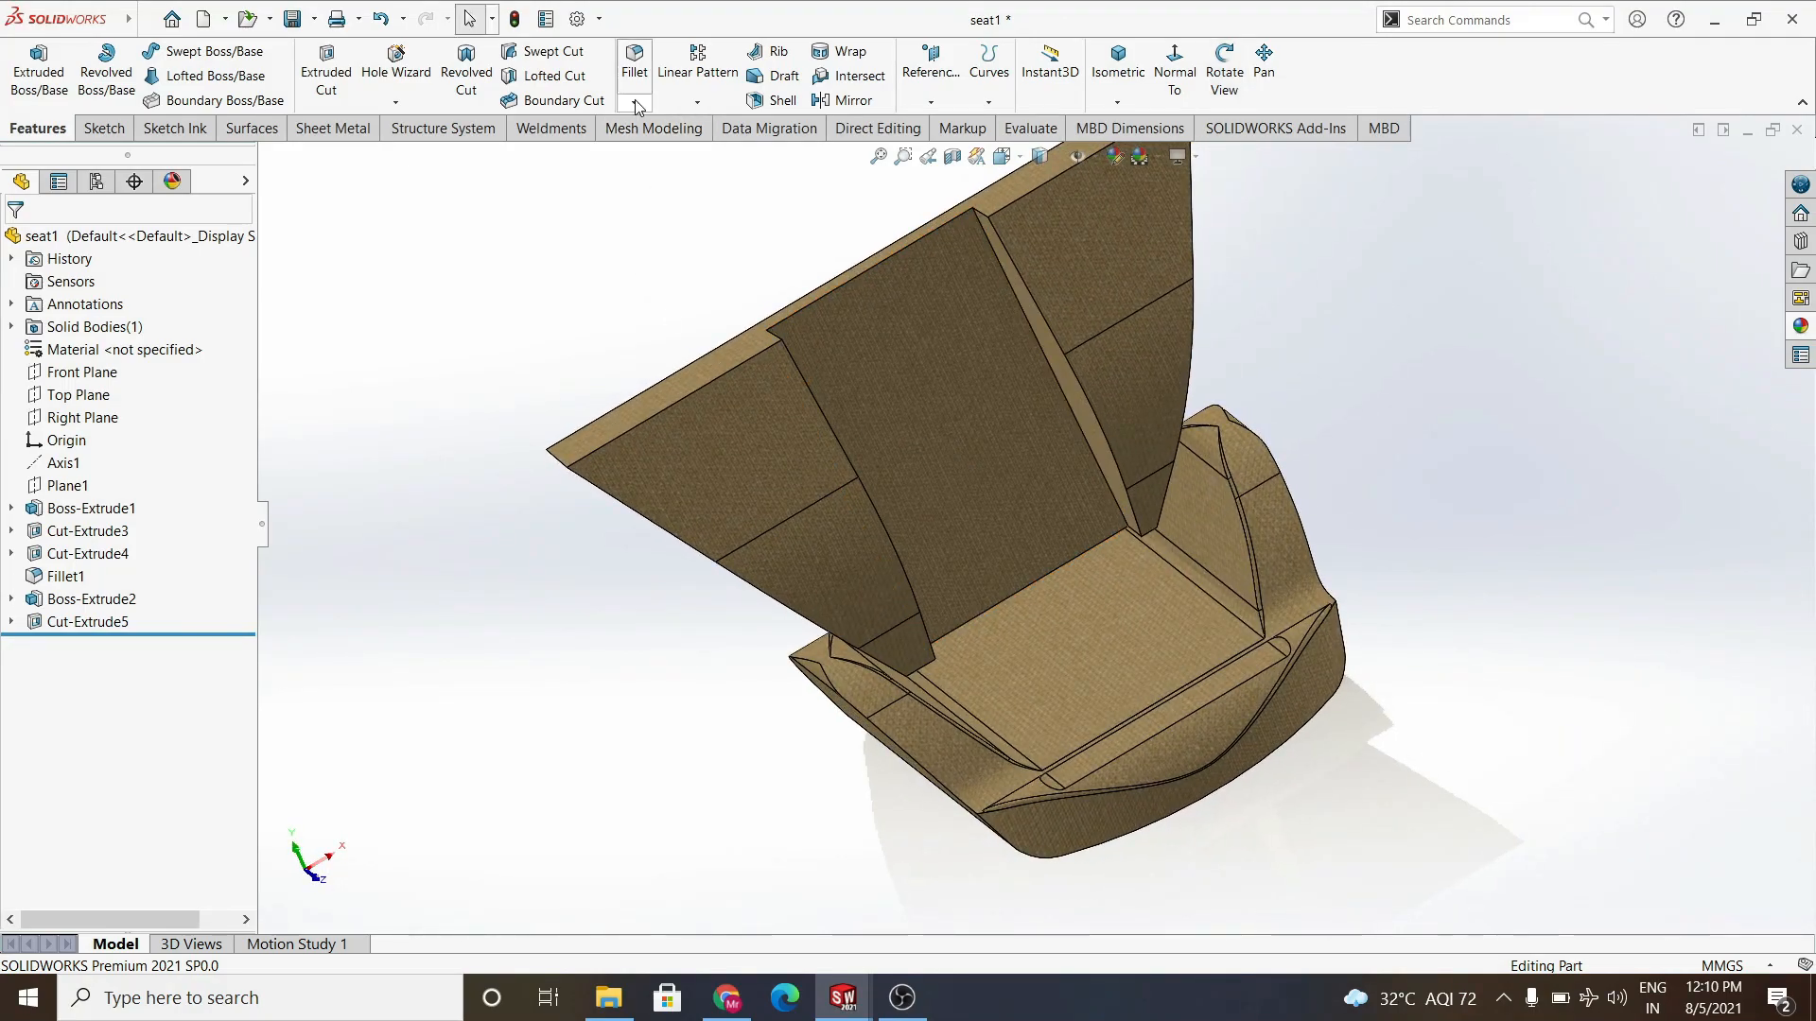
{"action": "left_click", "coordinate": [635, 62]}
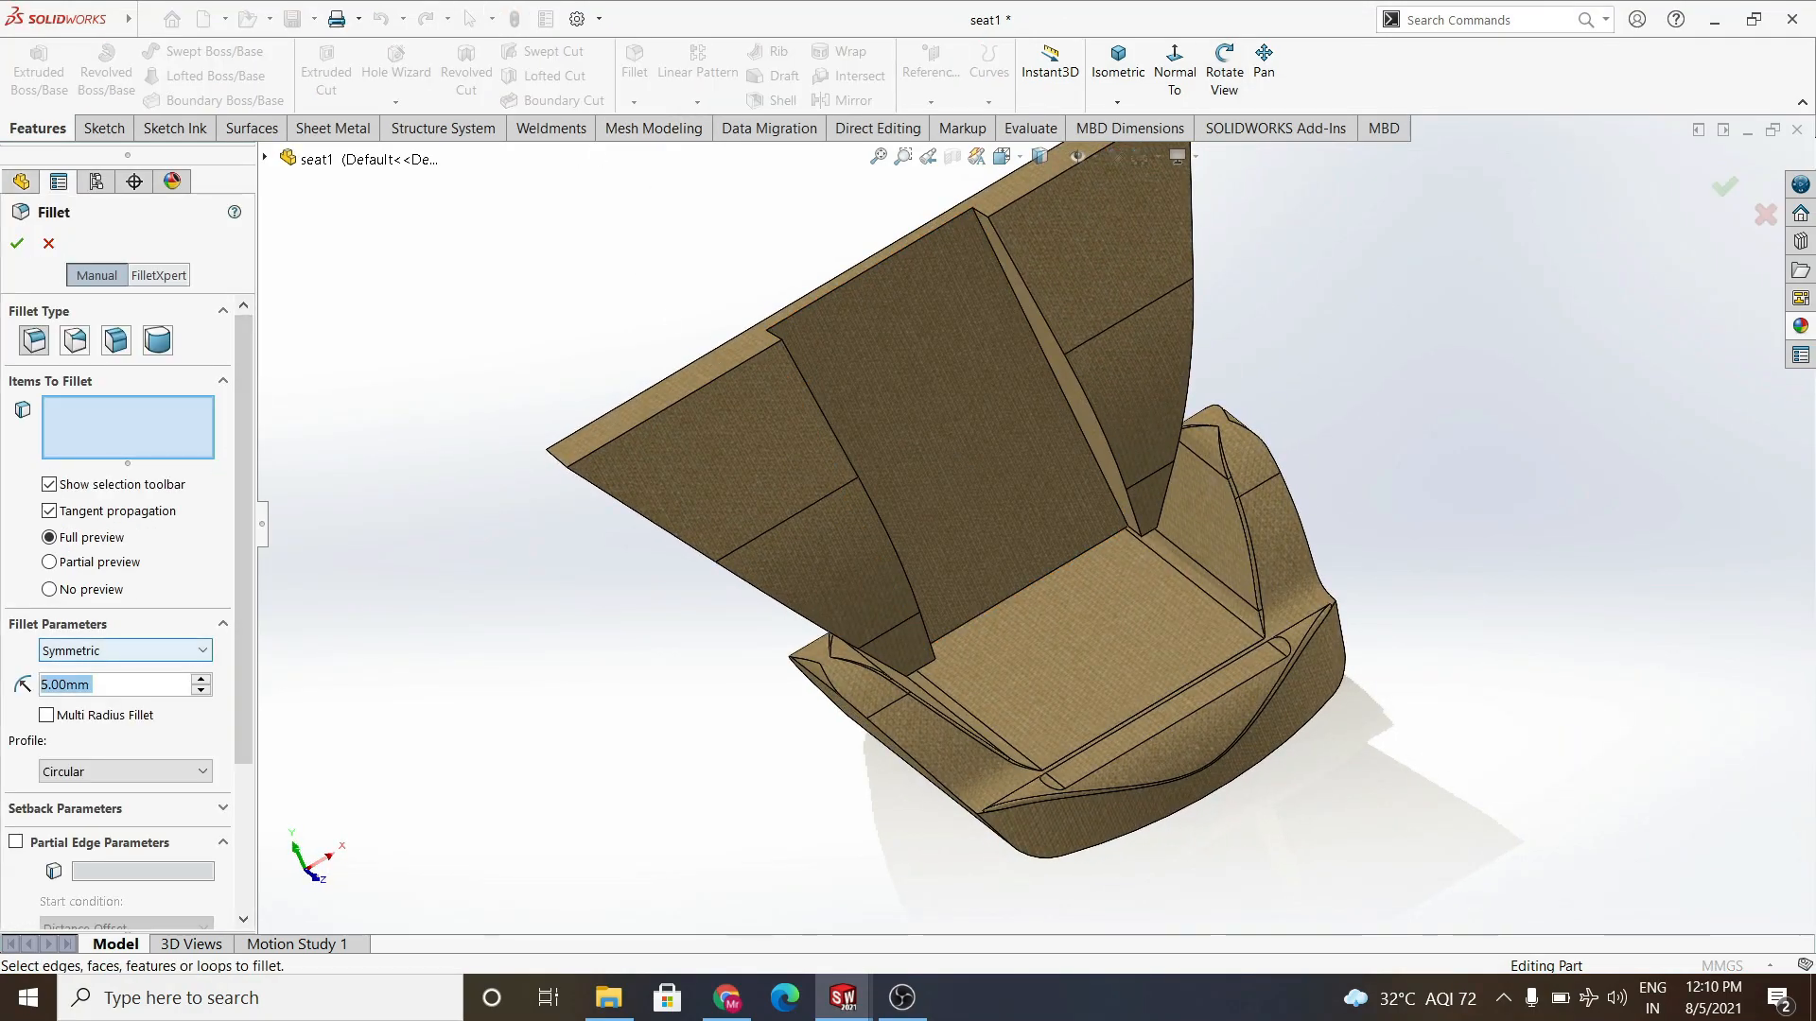
{"action": "type", "text": "100"}
{"action": "left_click", "coordinate": [556, 461]}
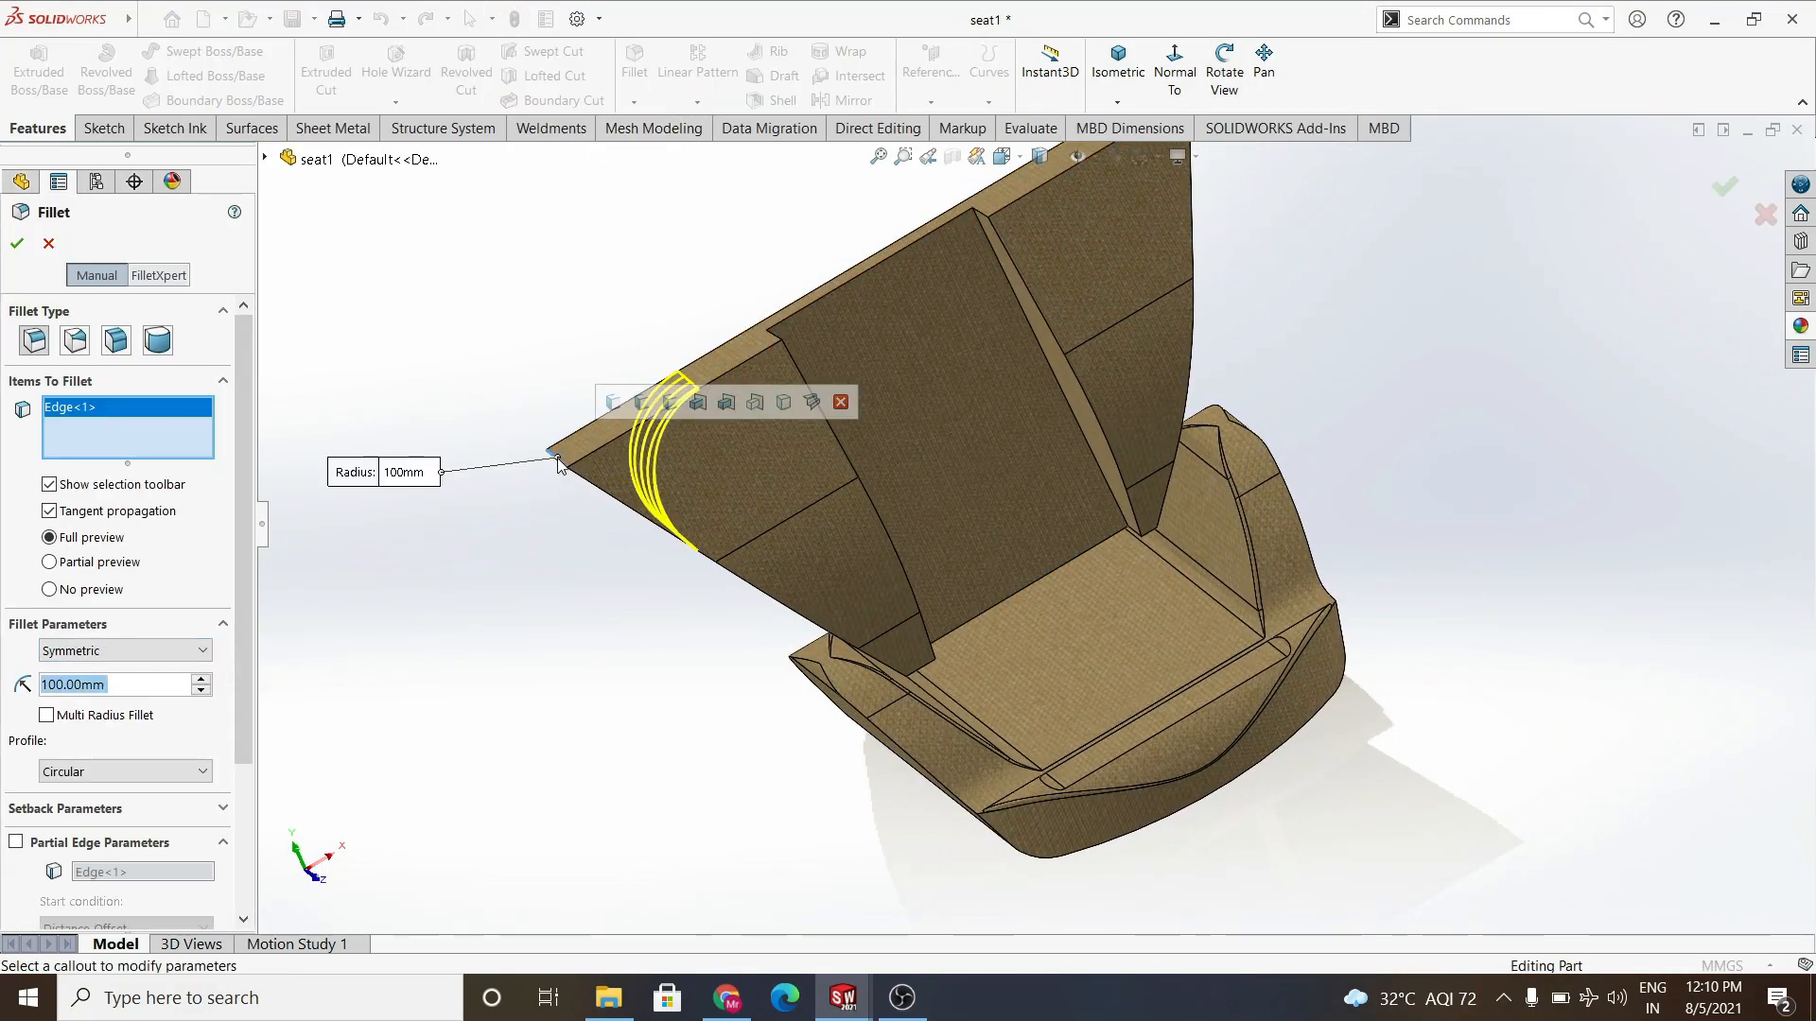
{"action": "middle_click_drag", "start_coordinate": [1115, 253], "coordinate": [1147, 254]}
{"action": "middle_click_drag", "start_coordinate": [998, 473], "coordinate": [1095, 333]}
{"action": "left_click", "coordinate": [1144, 232]}
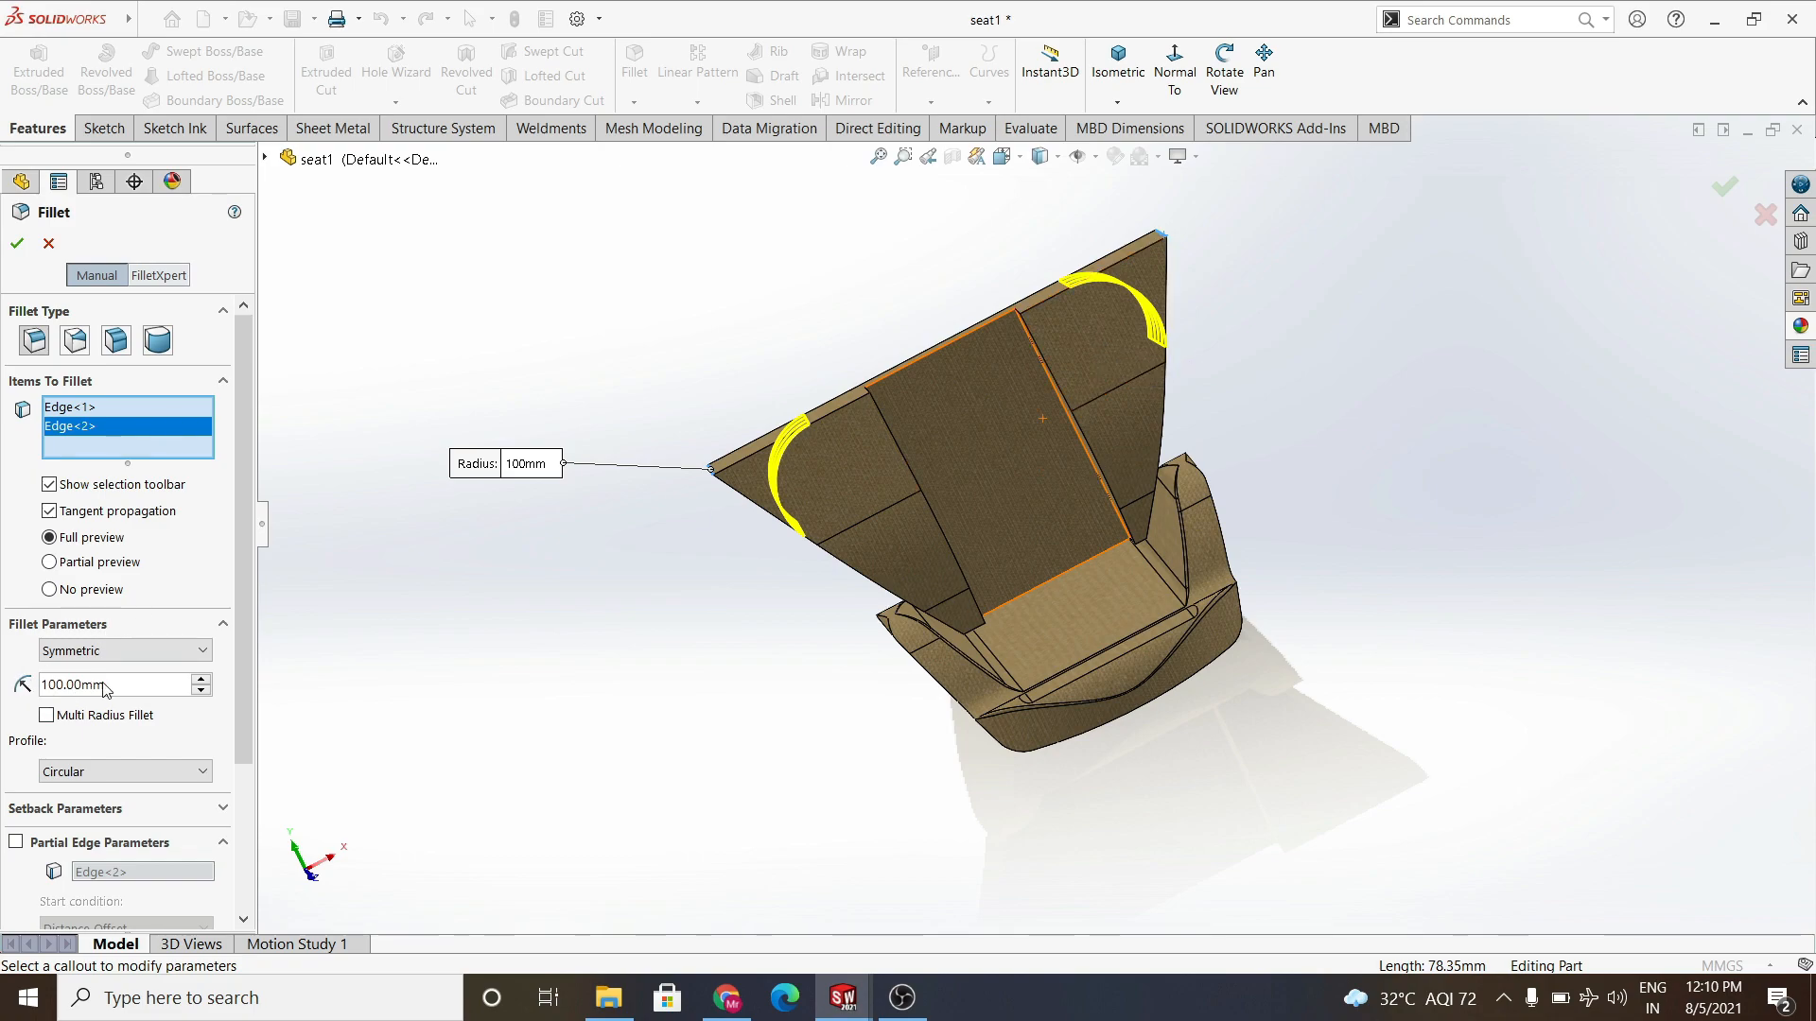
{"action": "type", "text": "20"}
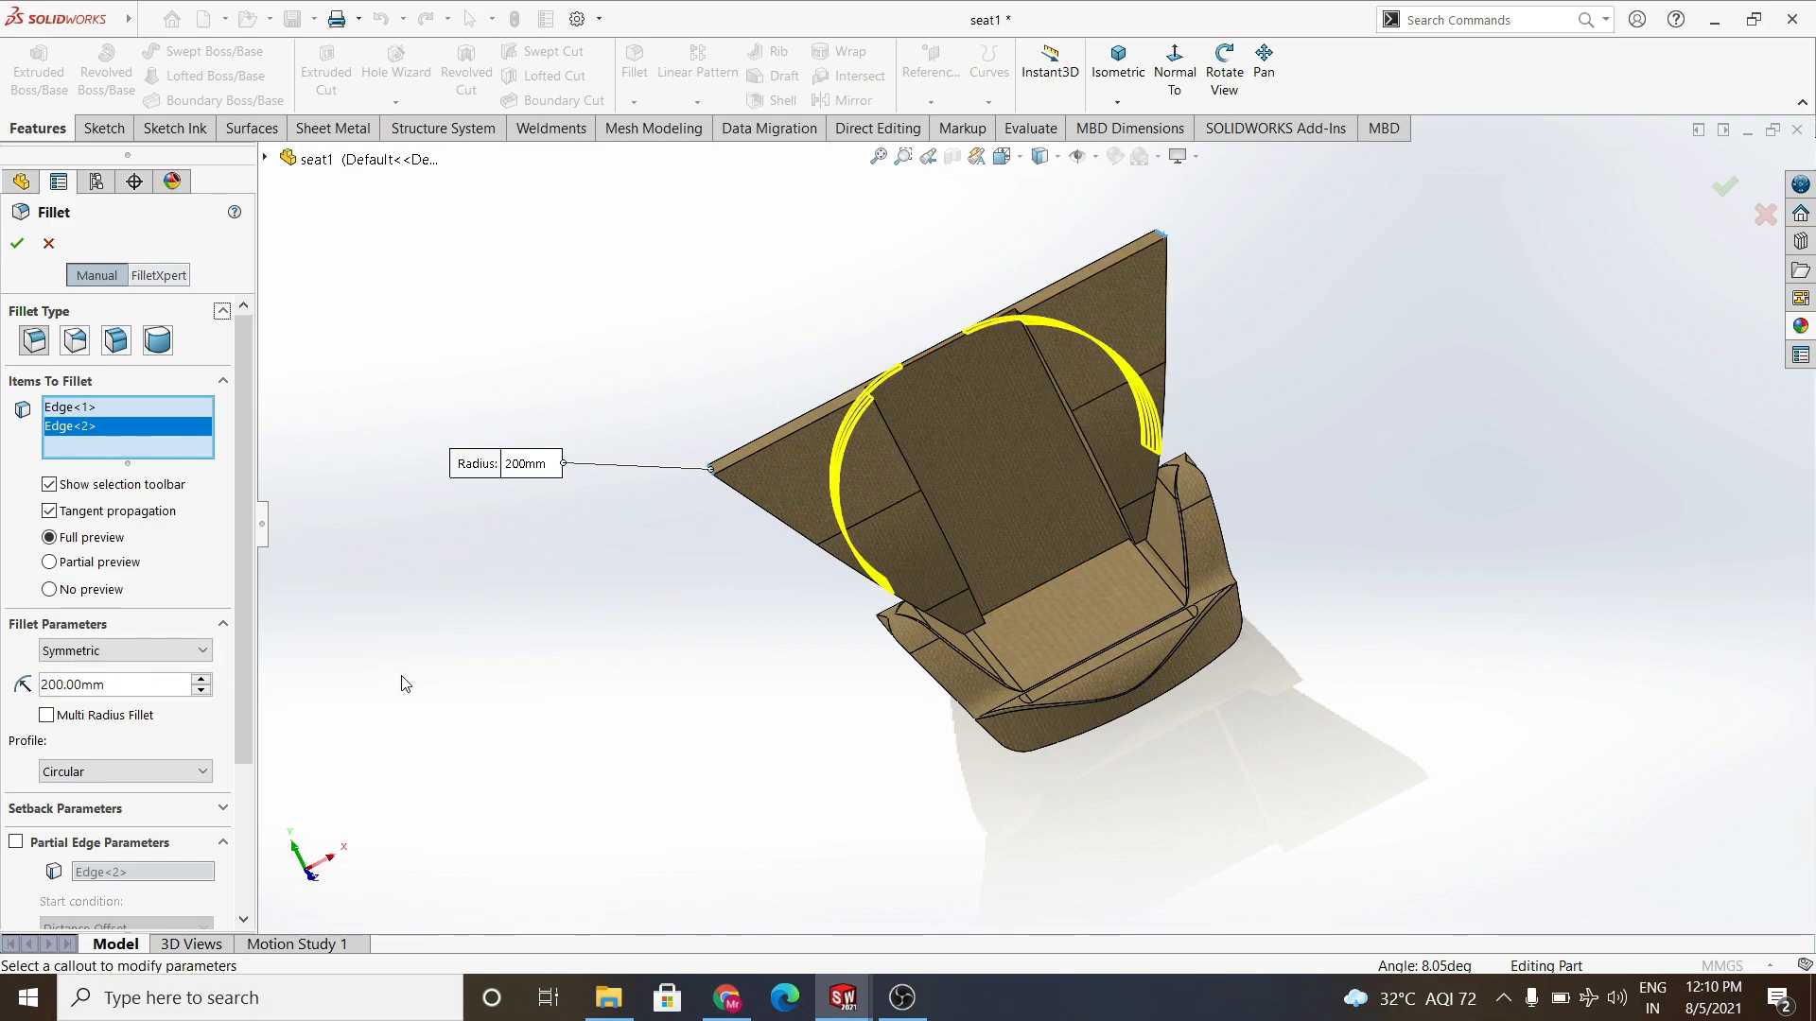
{"action": "left_click", "coordinate": [17, 244]}
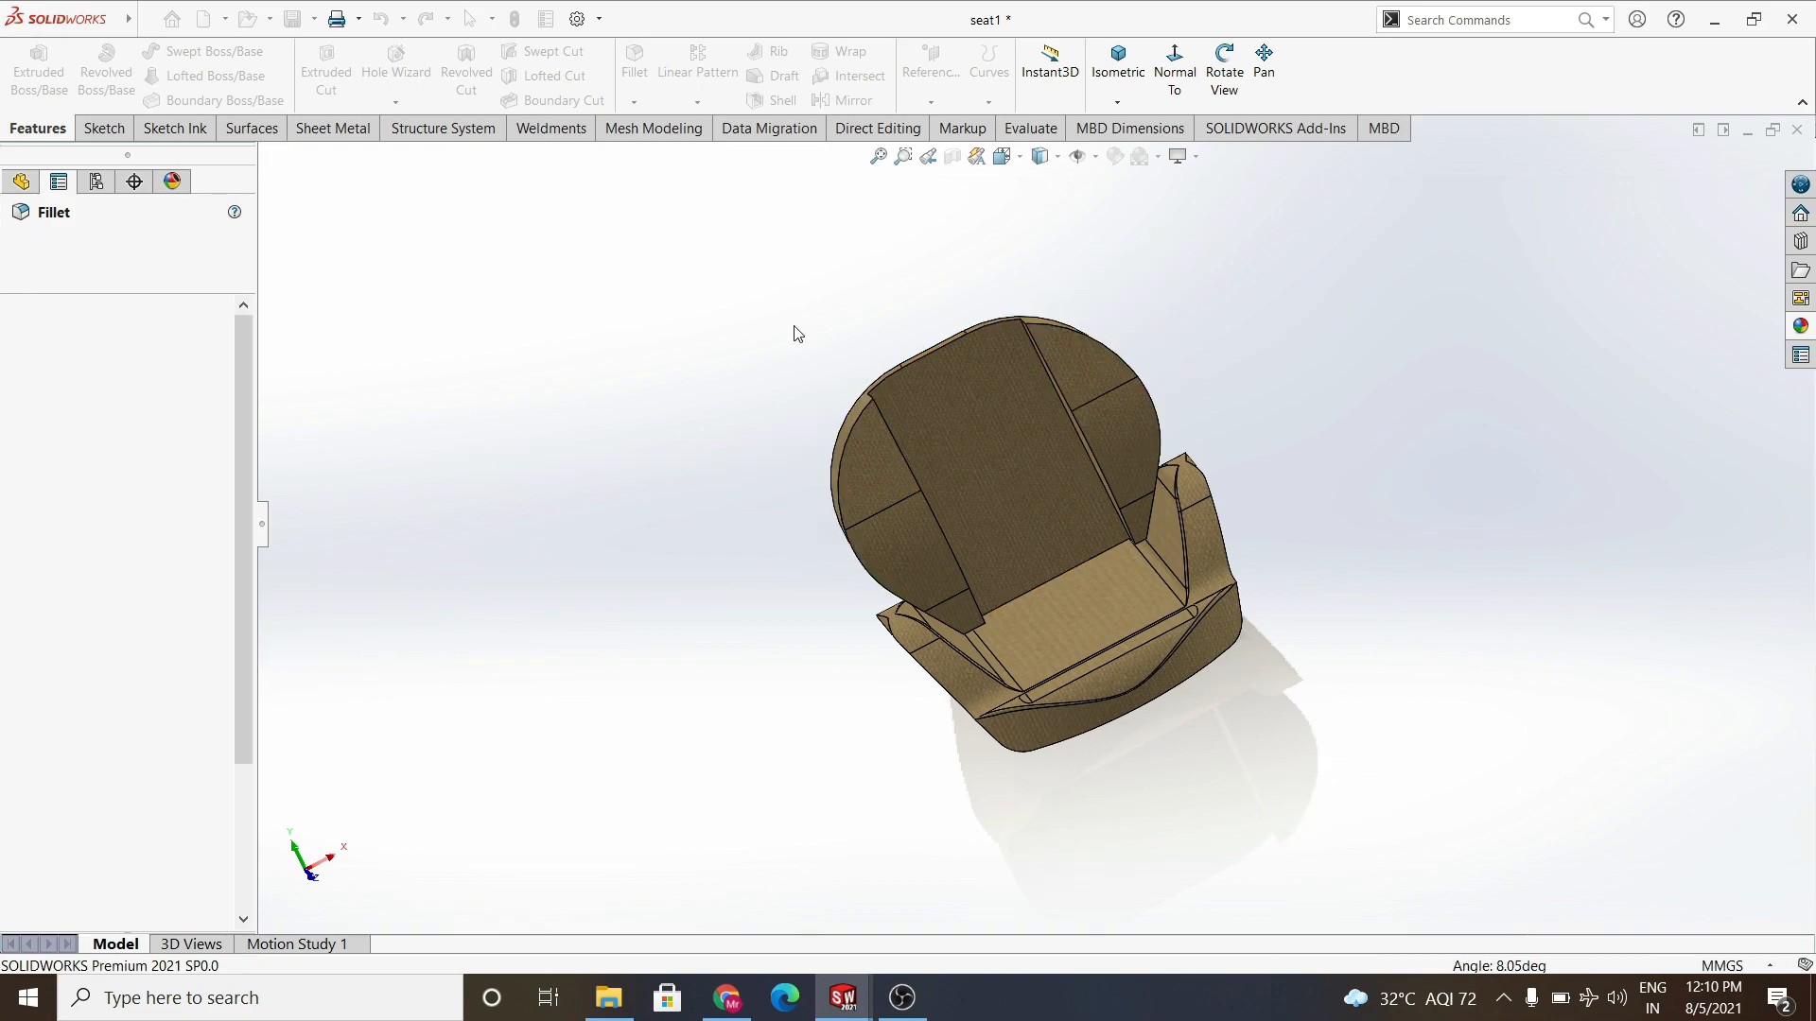
Fillet the long edges on both sides of the backrest's central recess with a 25 mm radius.
{"action": "middle_click_drag", "start_coordinate": [795, 548], "coordinate": [984, 762]}
{"action": "key", "text": "Escape"}
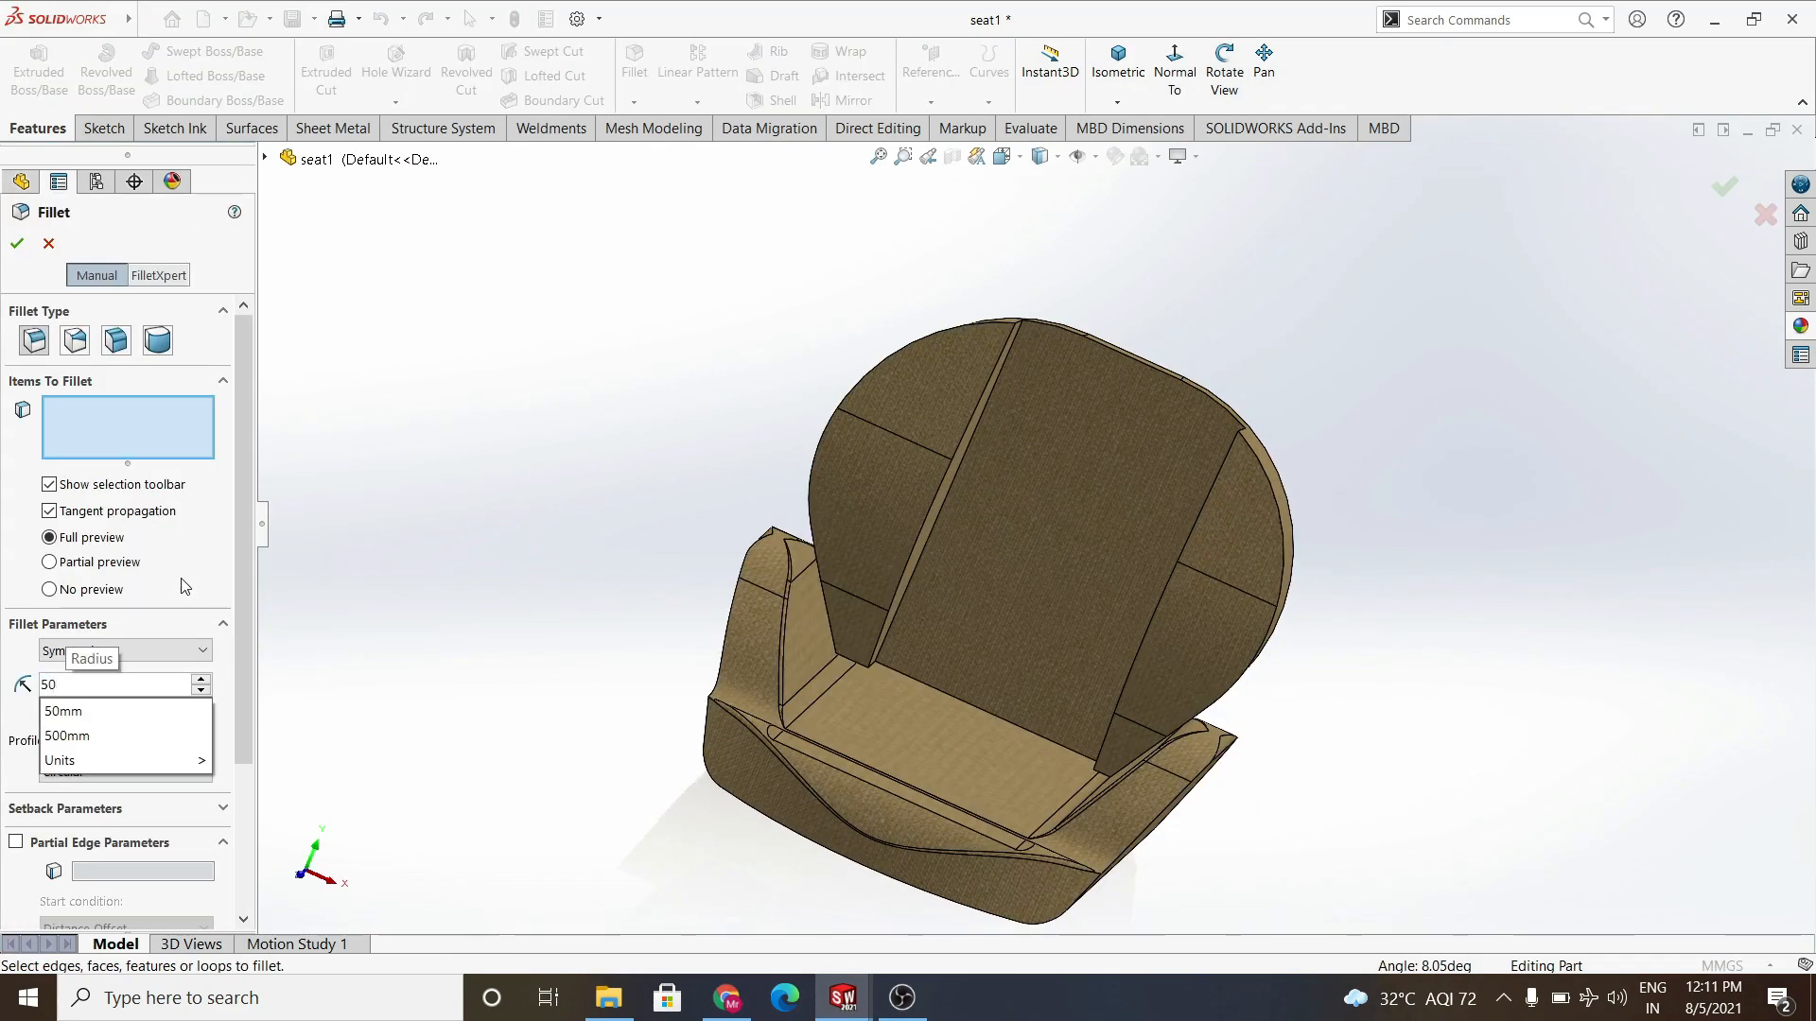
{"action": "key", "text": "BackSpace"}
{"action": "key", "text": "BackSpace"}
{"action": "type", "text": "25"}
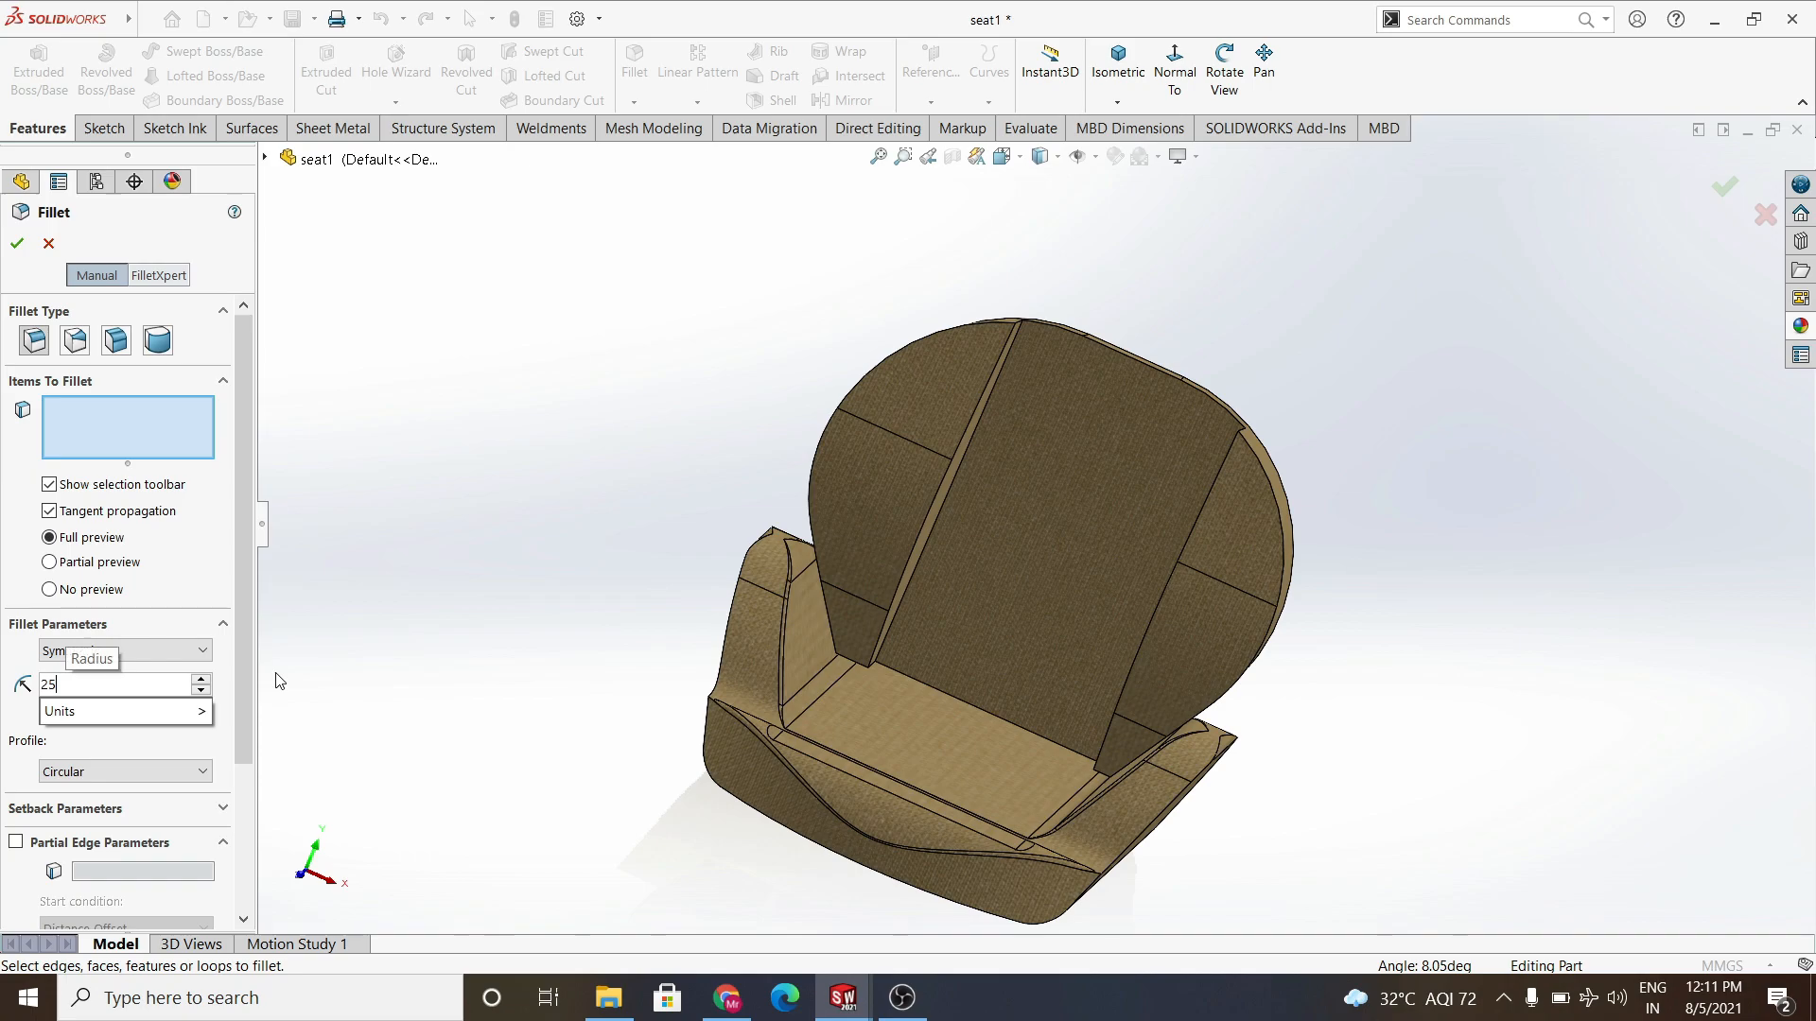
{"action": "left_click", "coordinate": [916, 537]}
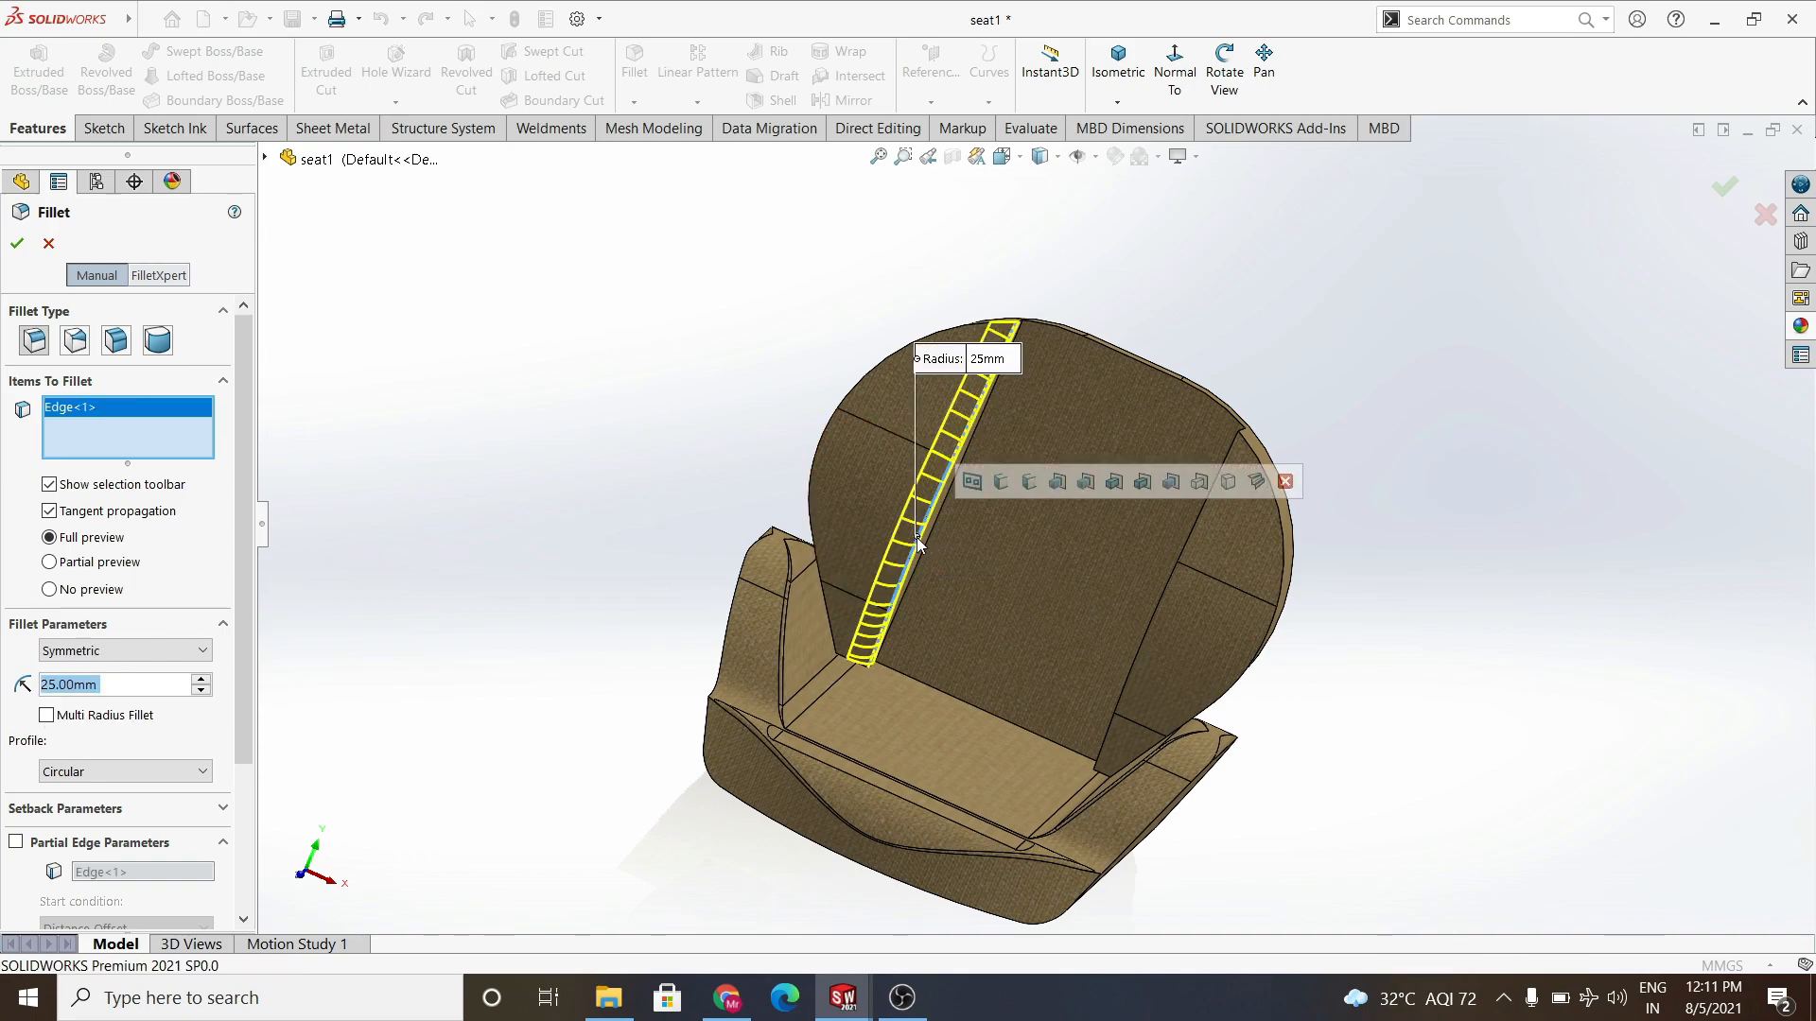
{"action": "left_click", "coordinate": [1162, 608]}
{"action": "left_click", "coordinate": [17, 244]}
Fillet the two long inner edges where the recess floor meets its side walls, with a 20 mm radius.
{"action": "middle_click_drag", "start_coordinate": [1110, 513], "coordinate": [821, 133]}
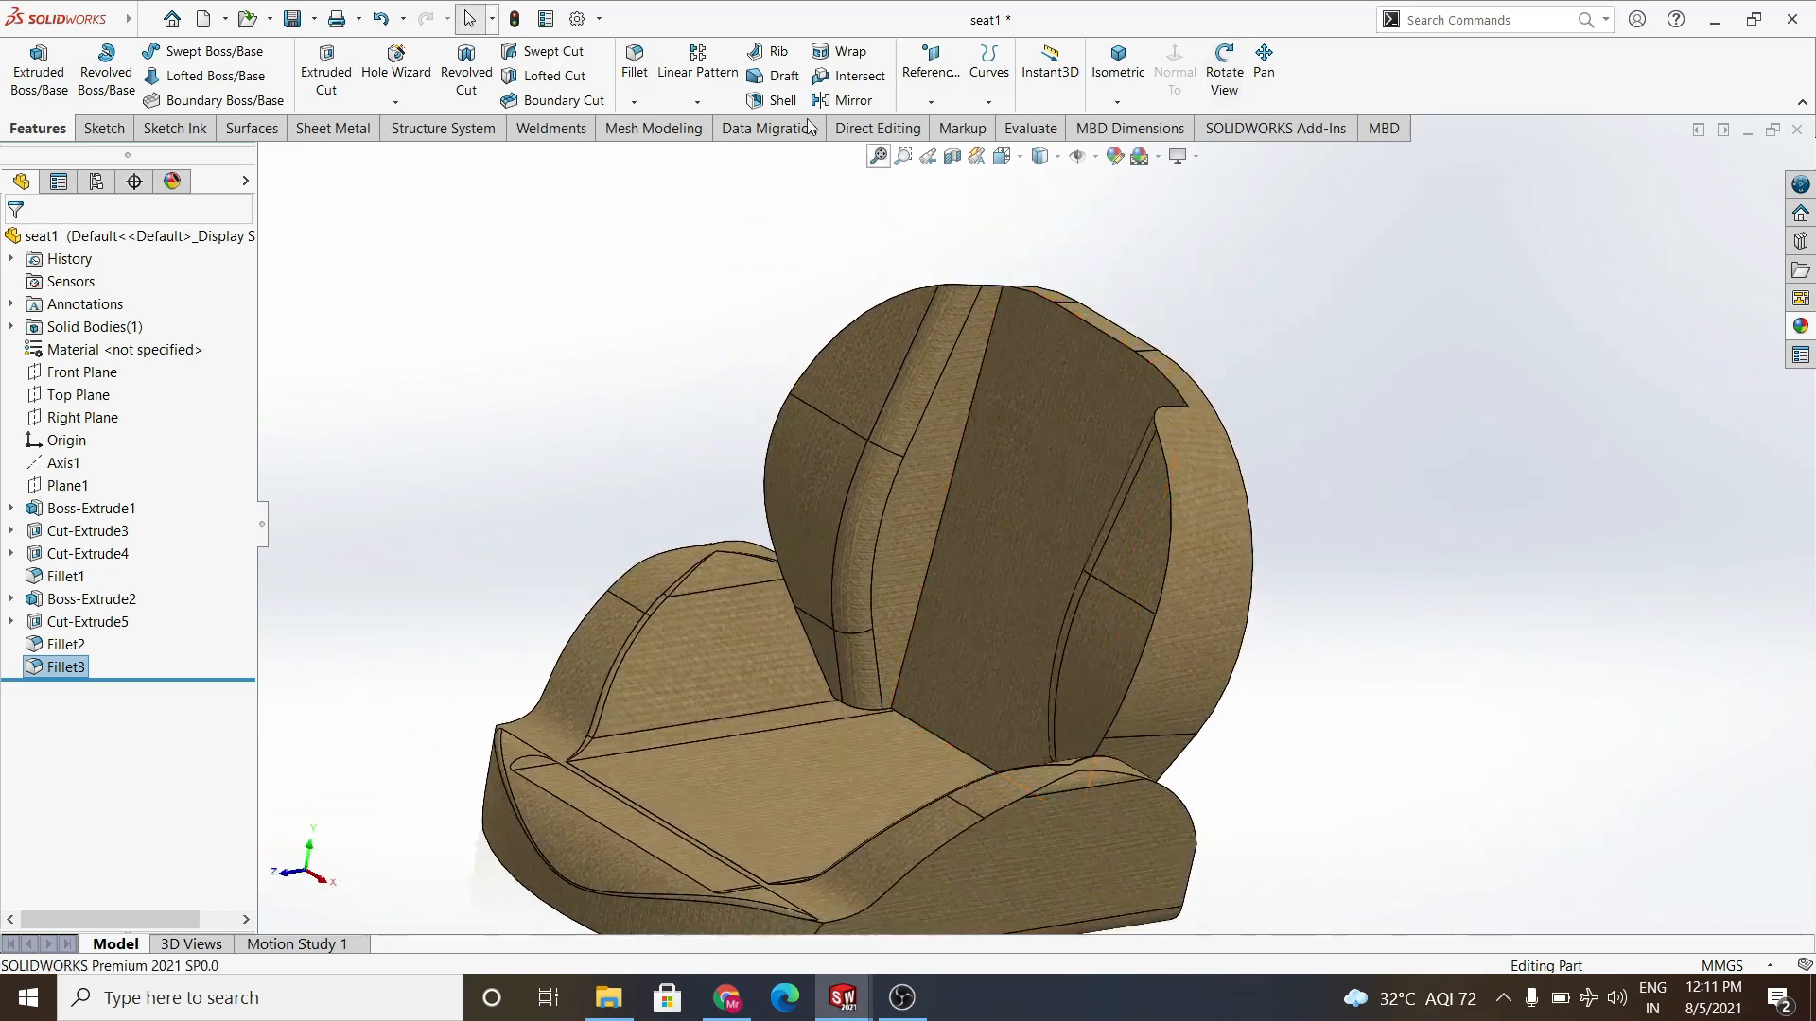
{"action": "left_click", "coordinate": [636, 66]}
{"action": "type", "text": "15"}
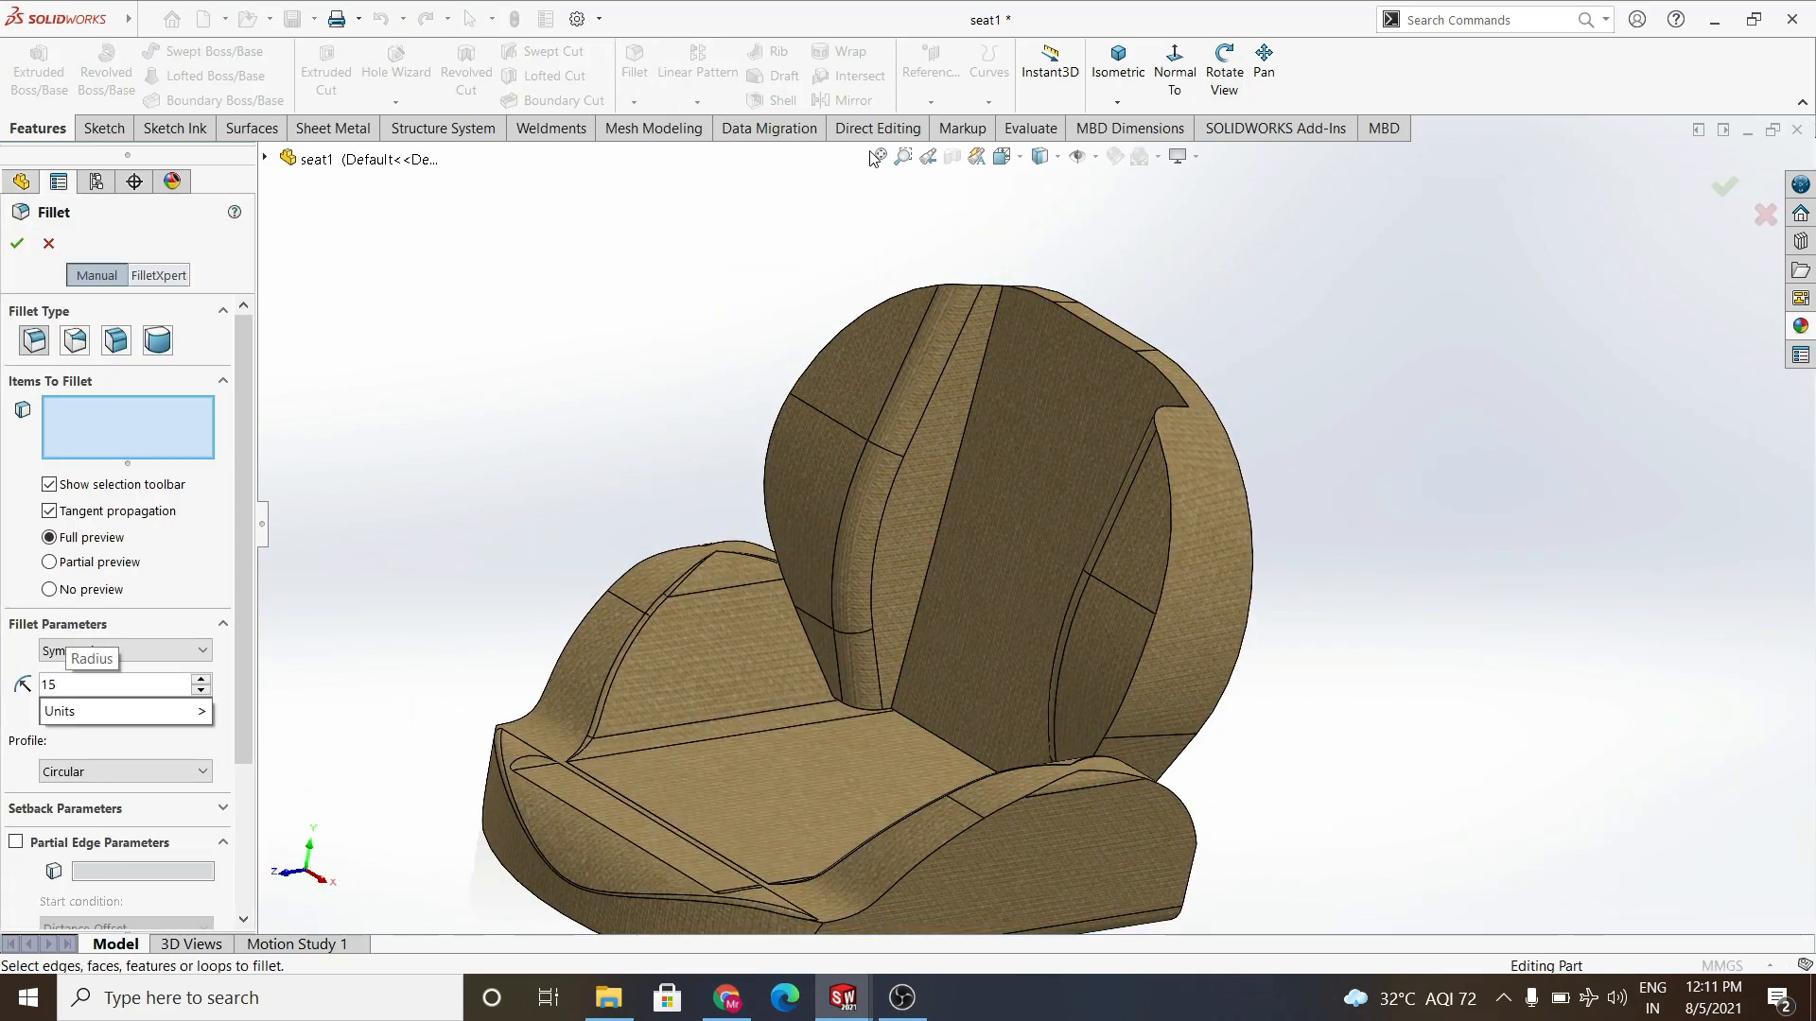
{"action": "left_click", "coordinate": [953, 466]}
{"action": "middle_click_drag", "start_coordinate": [952, 466], "coordinate": [1087, 616]}
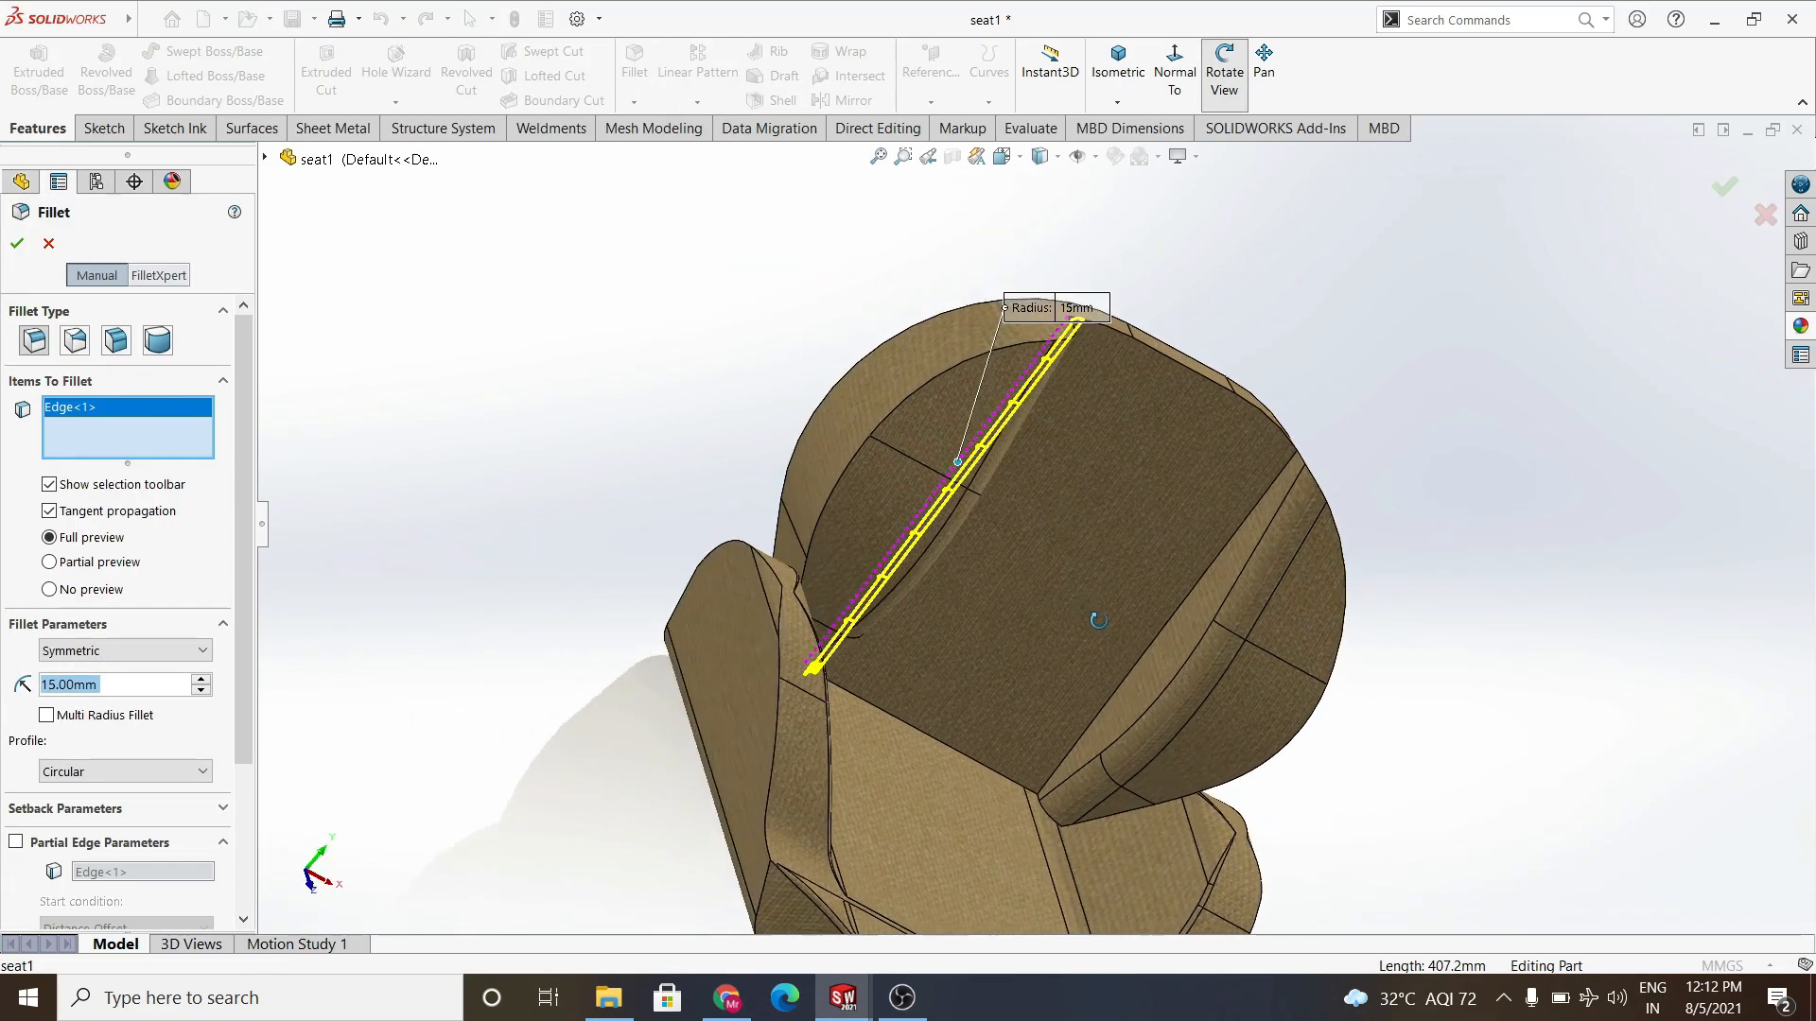
{"action": "left_click", "coordinate": [1173, 610]}
{"action": "middle_click_drag", "start_coordinate": [1110, 508], "coordinate": [1059, 568]}
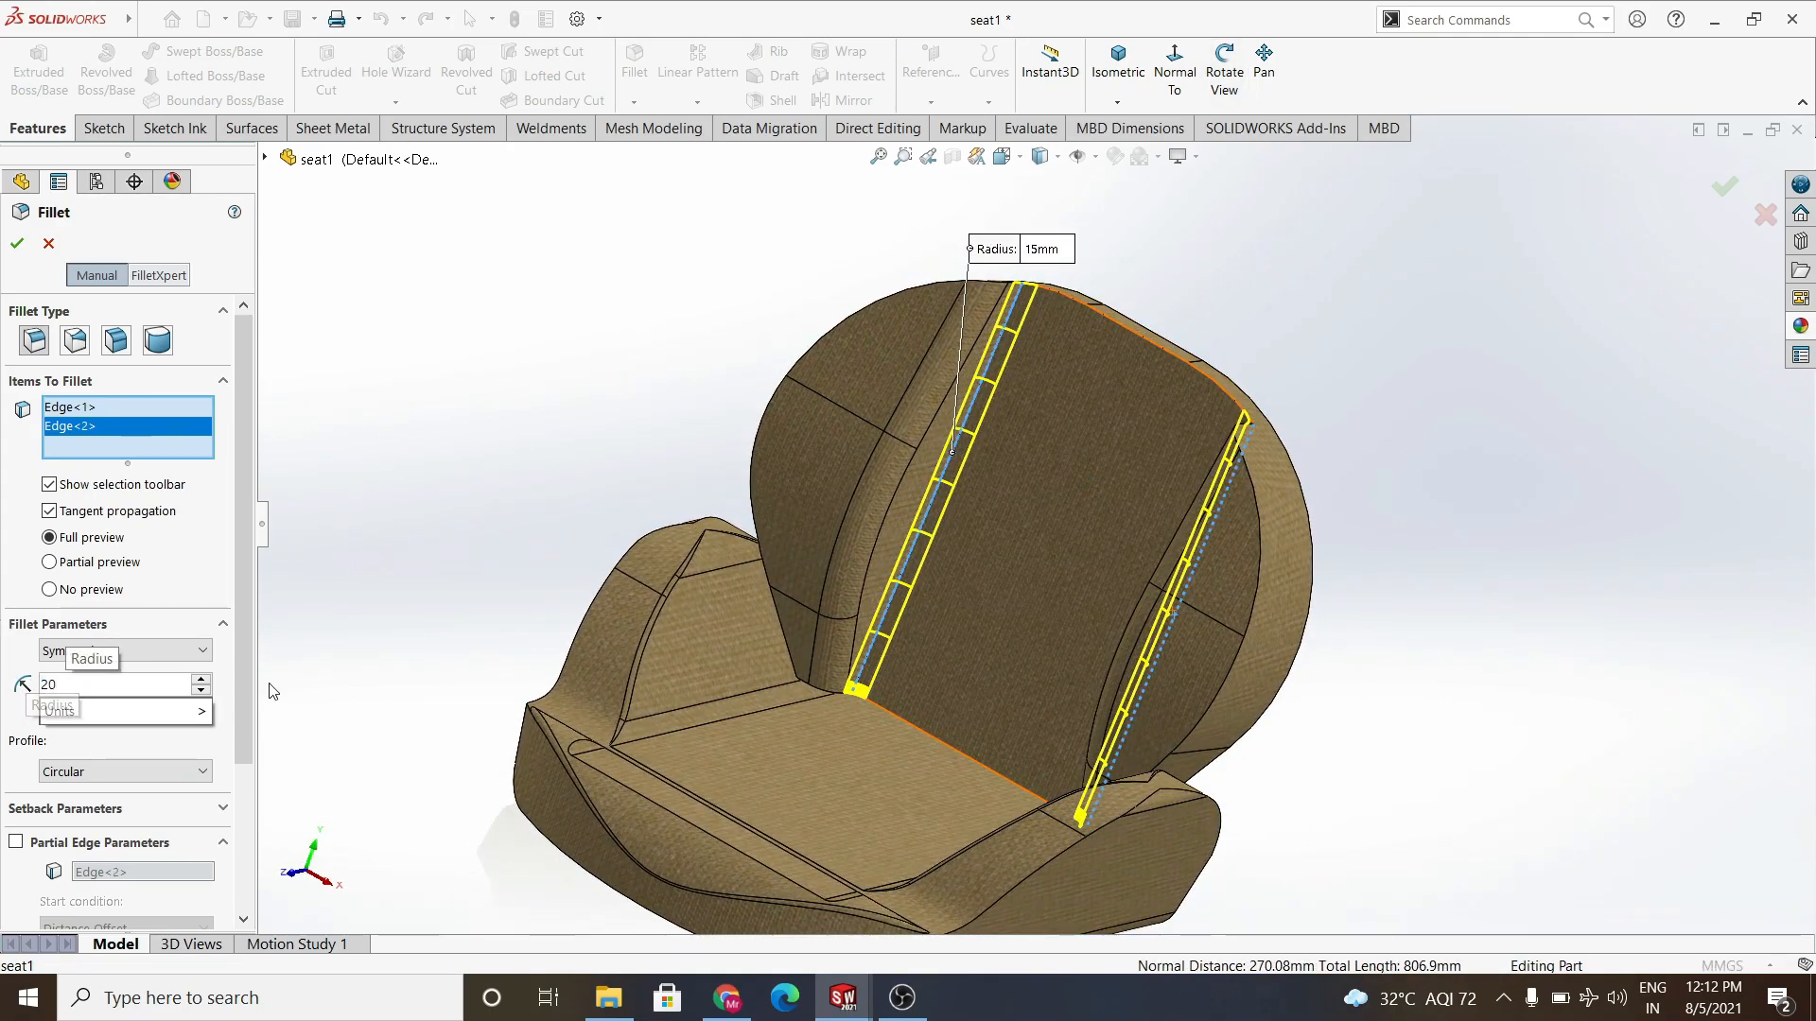
Fillet the outer rim edges of the backrest.
{"action": "middle_click_drag", "start_coordinate": [1156, 428], "coordinate": [930, 308]}
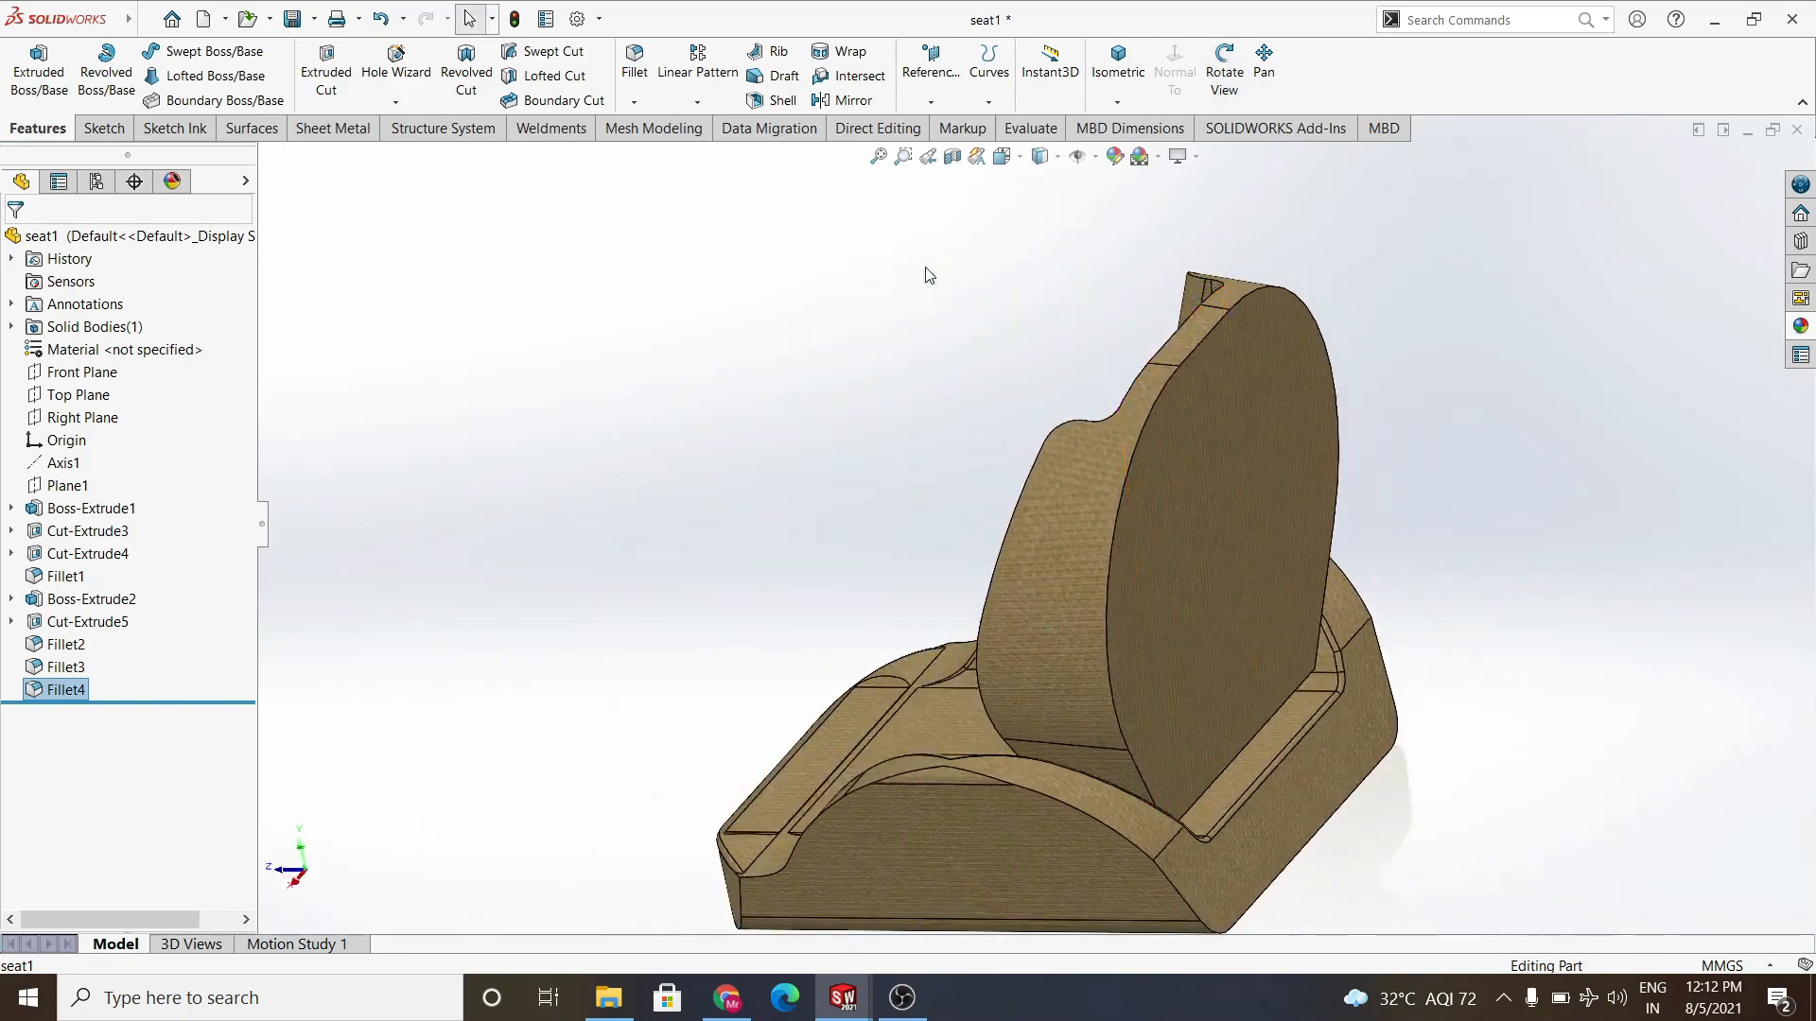
{"action": "key", "text": "Return"}
{"action": "left_click", "coordinate": [1159, 407]}
{"action": "middle_click_drag", "start_coordinate": [1145, 418], "coordinate": [523, 421]}
{"action": "left_click", "coordinate": [1201, 558]}
{"action": "left_click", "coordinate": [17, 243]}
Save the part under the new file name seat2 in the Forklift folder.
{"action": "mouse_move", "coordinate": [1341, 447]}
{"action": "middle_mouse_down"}
{"action": "mouse_move", "coordinate": [1430, 492]}
{"action": "mouse_move", "coordinate": [1355, 331]}
{"action": "mouse_move", "coordinate": [1116, 369]}
{"action": "mouse_move", "coordinate": [766, 365]}
{"action": "mouse_move", "coordinate": [1220, 547]}
{"action": "mouse_move", "coordinate": [1289, 652]}
{"action": "mouse_move", "coordinate": [1521, 652]}
{"action": "mouse_move", "coordinate": [1341, 452]}
{"action": "middle_mouse_up"}
{"action": "left_click", "coordinate": [1341, 452]}
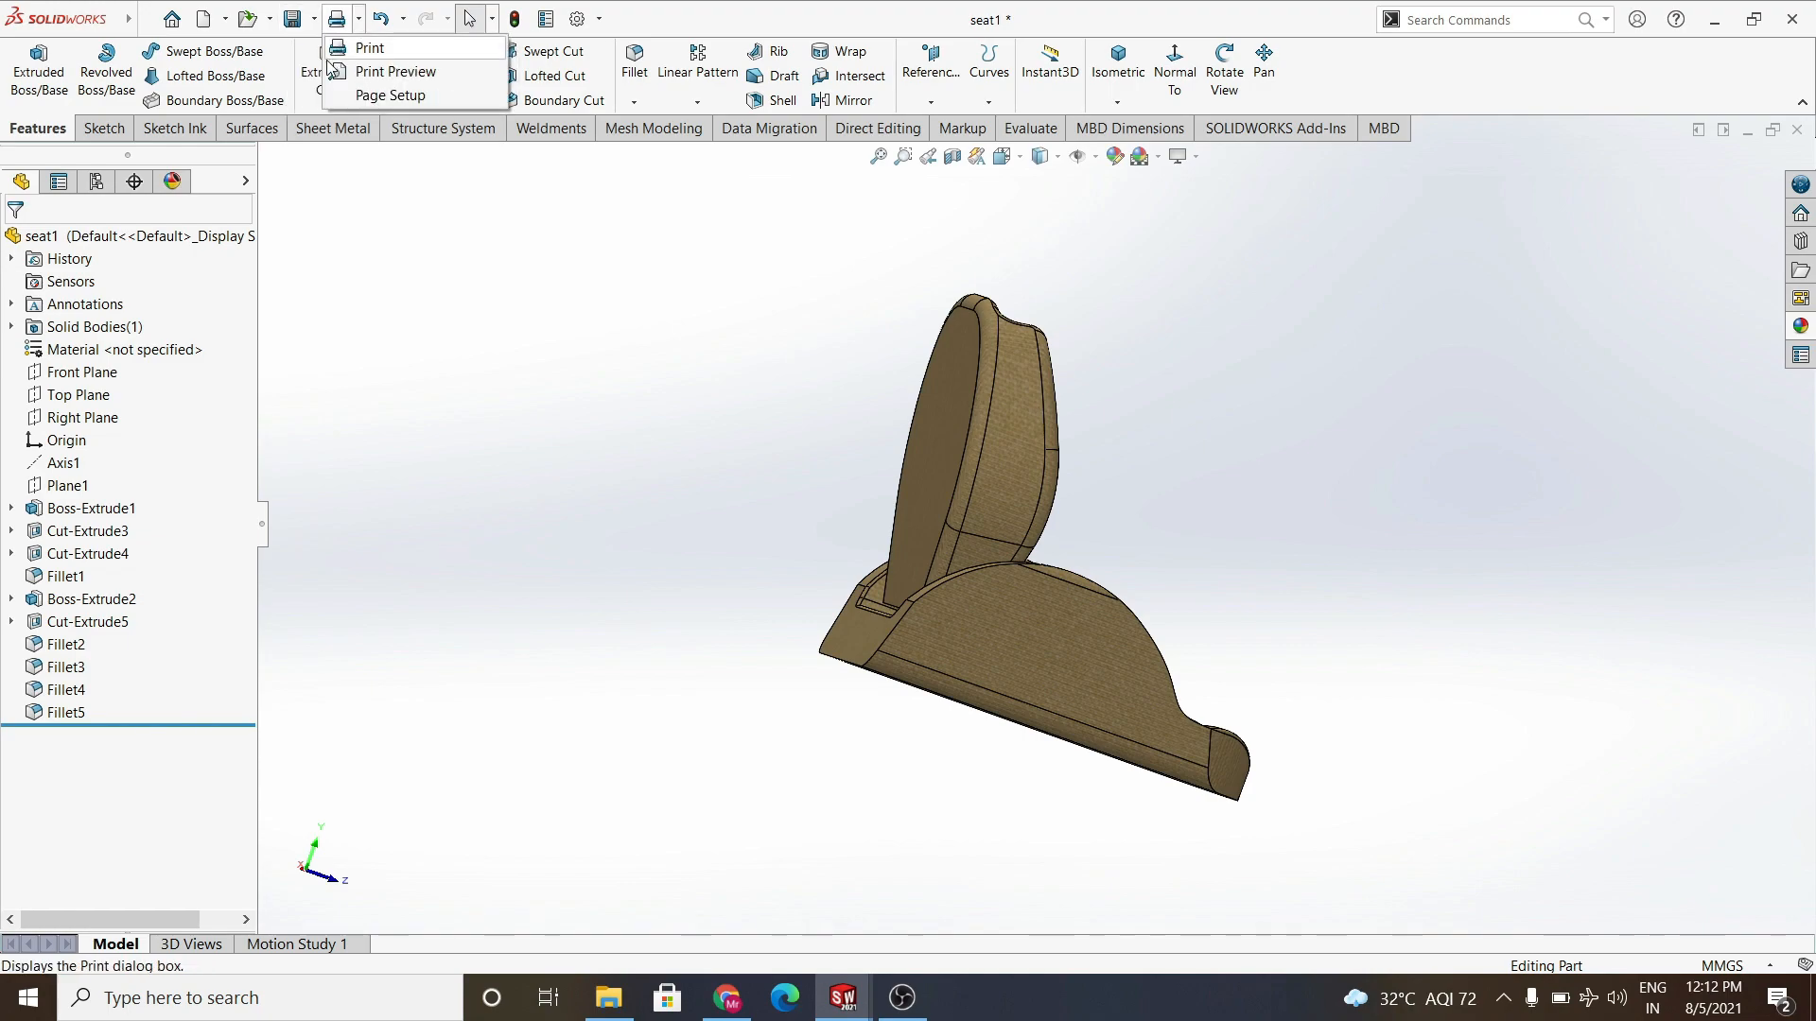
{"action": "left_click", "coordinate": [334, 72]}
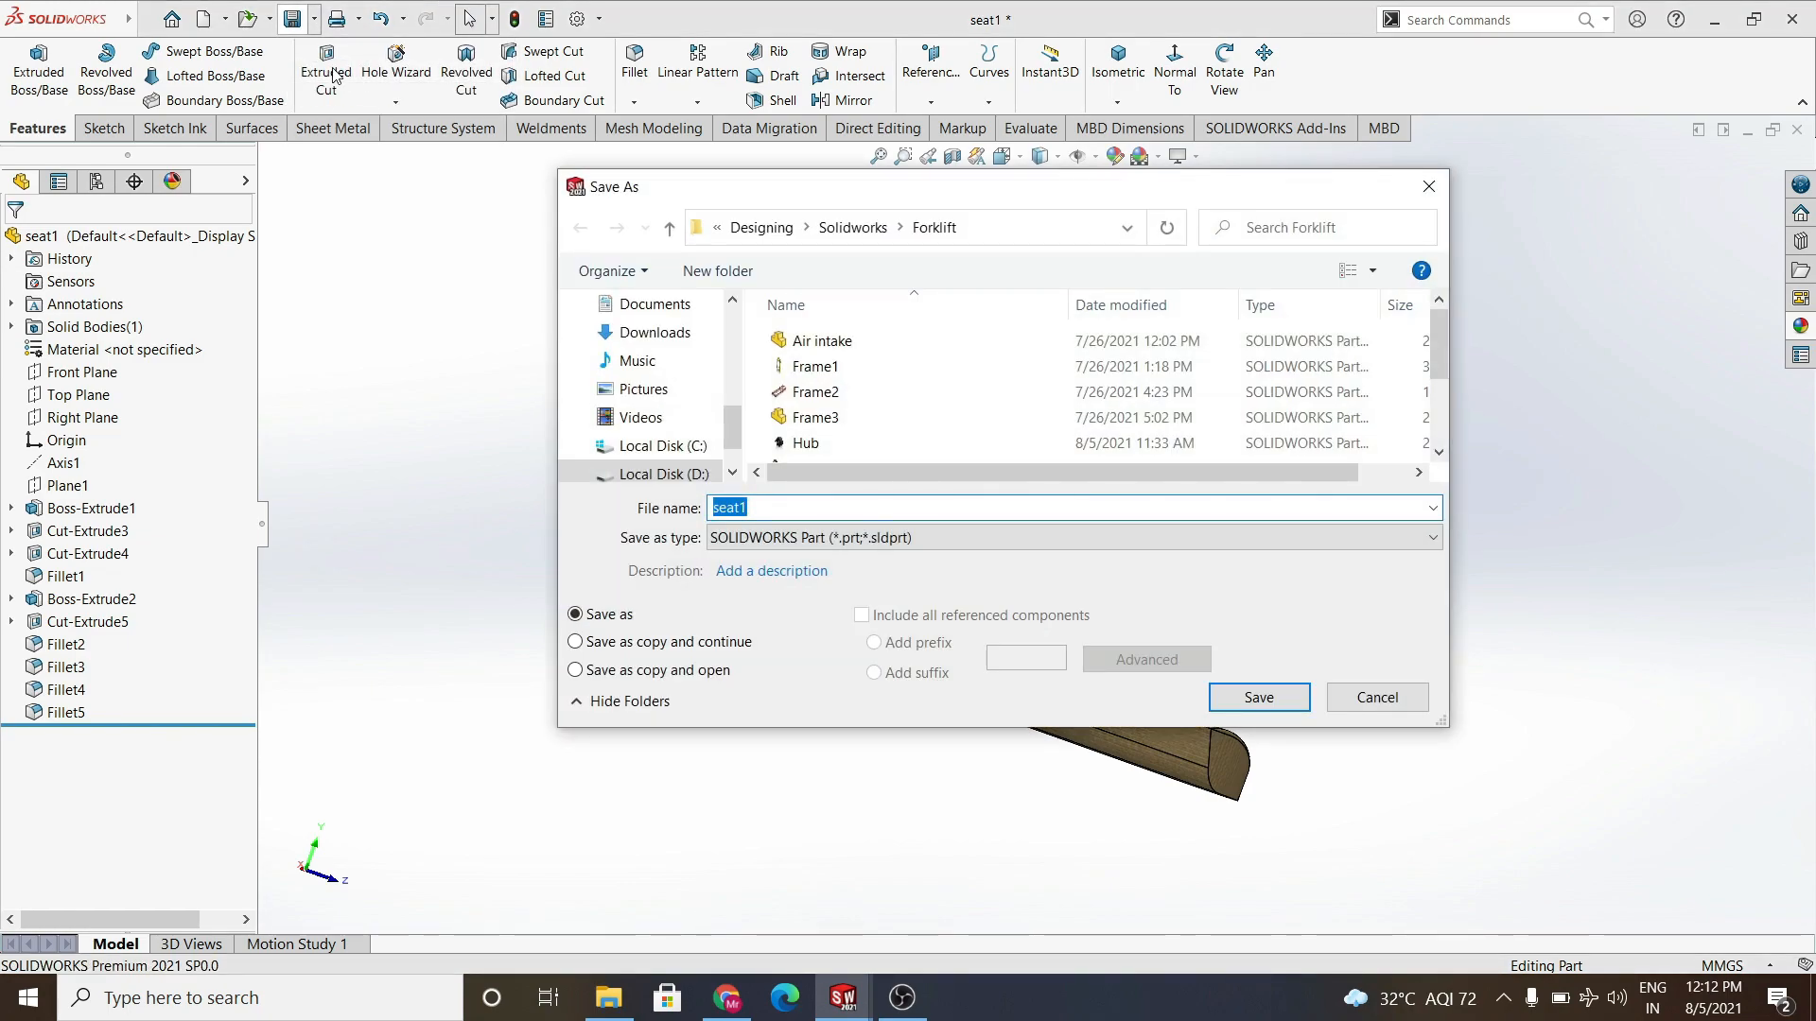
{"action": "key", "text": "BackSpace"}
{"action": "type", "text": "2"}
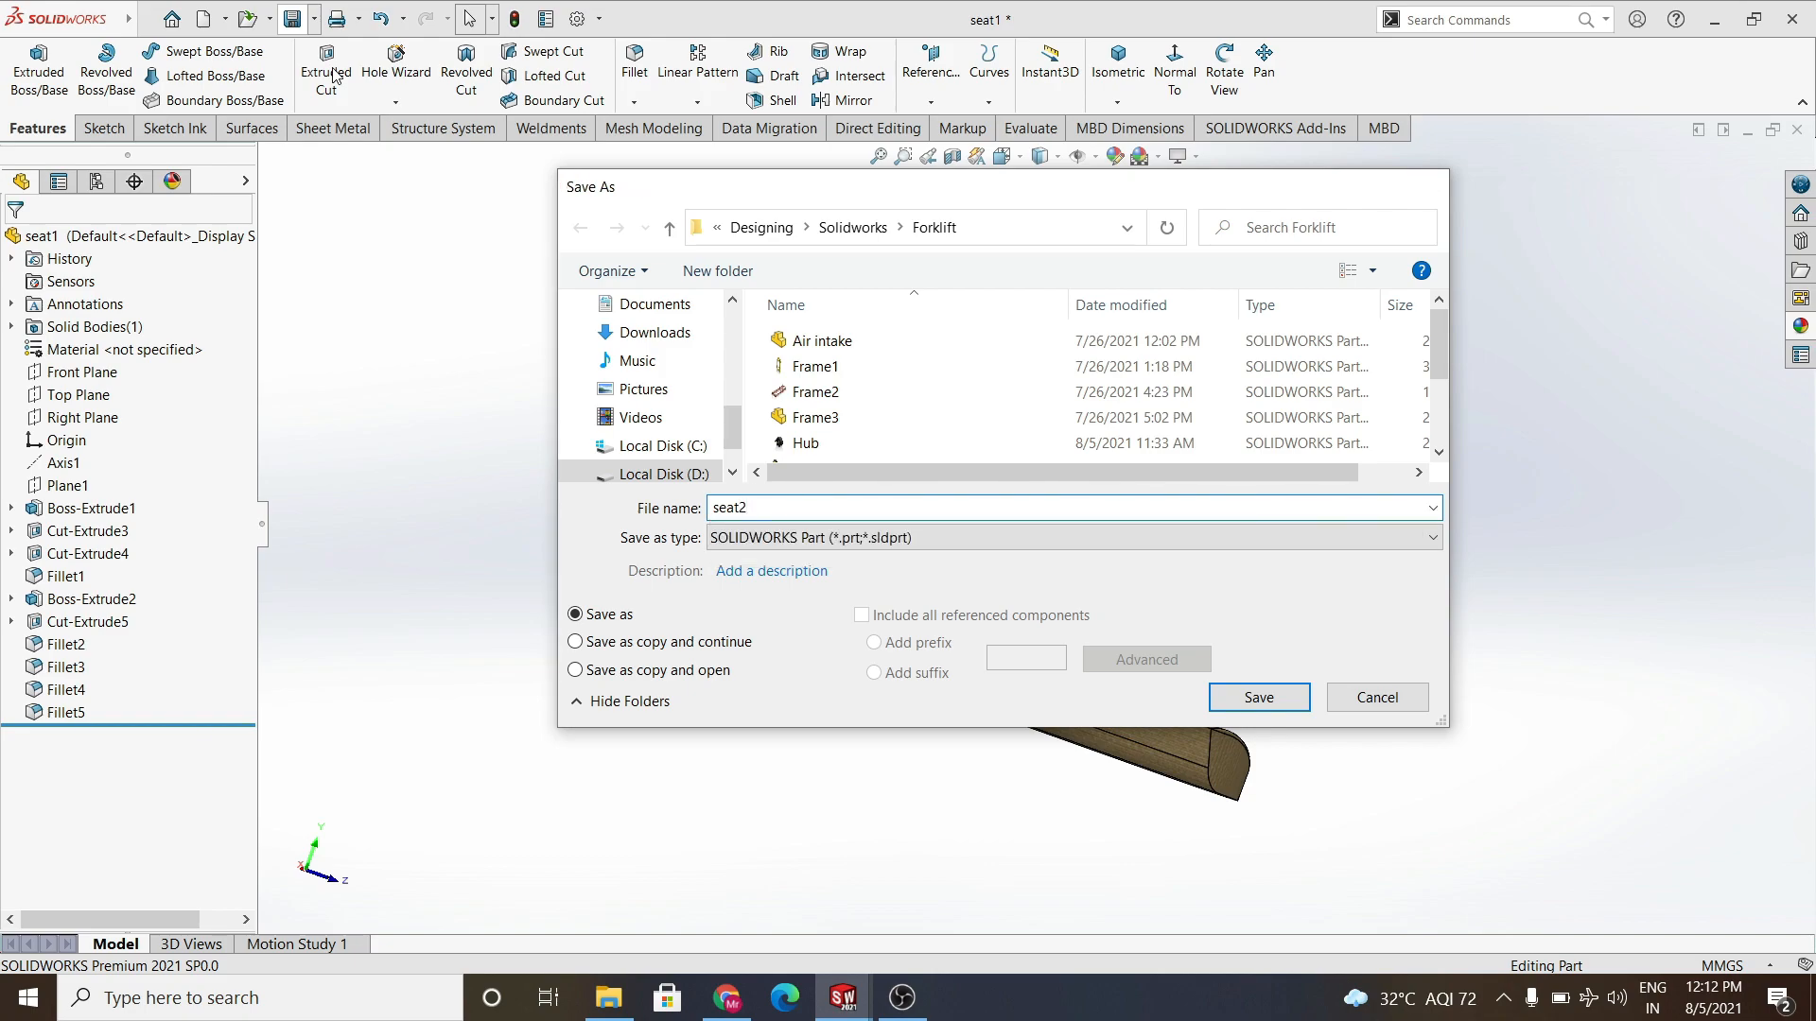